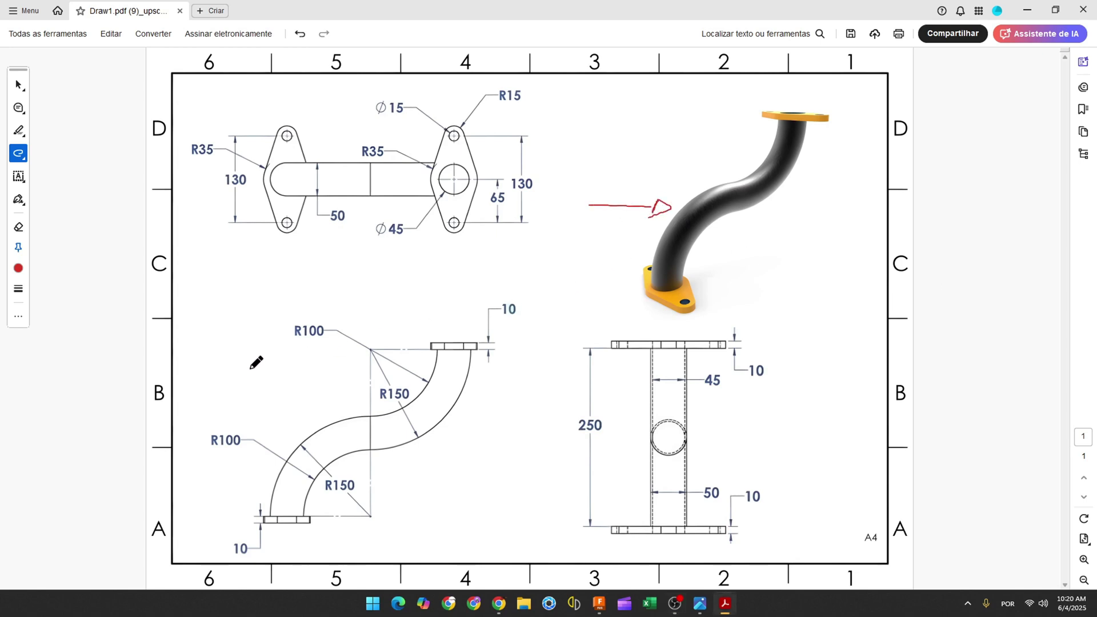
Draw a red arrow towards the S-bend side view and trace the pipe's centerline, marking a tick on each bend.
drag(254, 373, 289, 392)
ctrl+scroll(283, 439, up, 2)
ctrl+scroll(283, 439, up, 1)
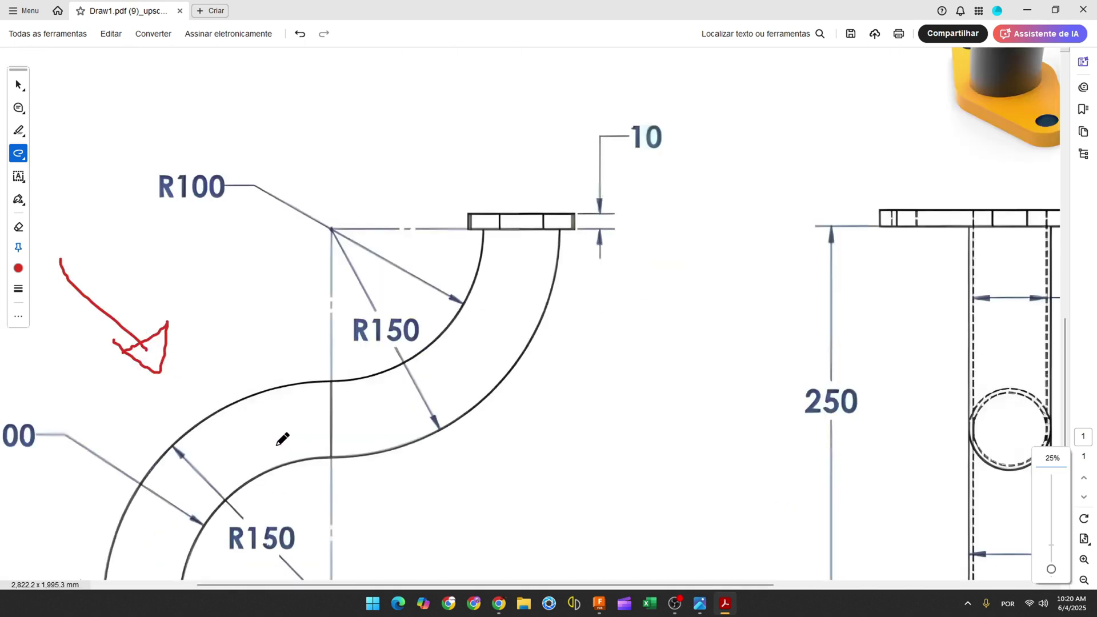
ctrl+scroll(297, 560, up, 2)
scroll(351, 430, down, 2)
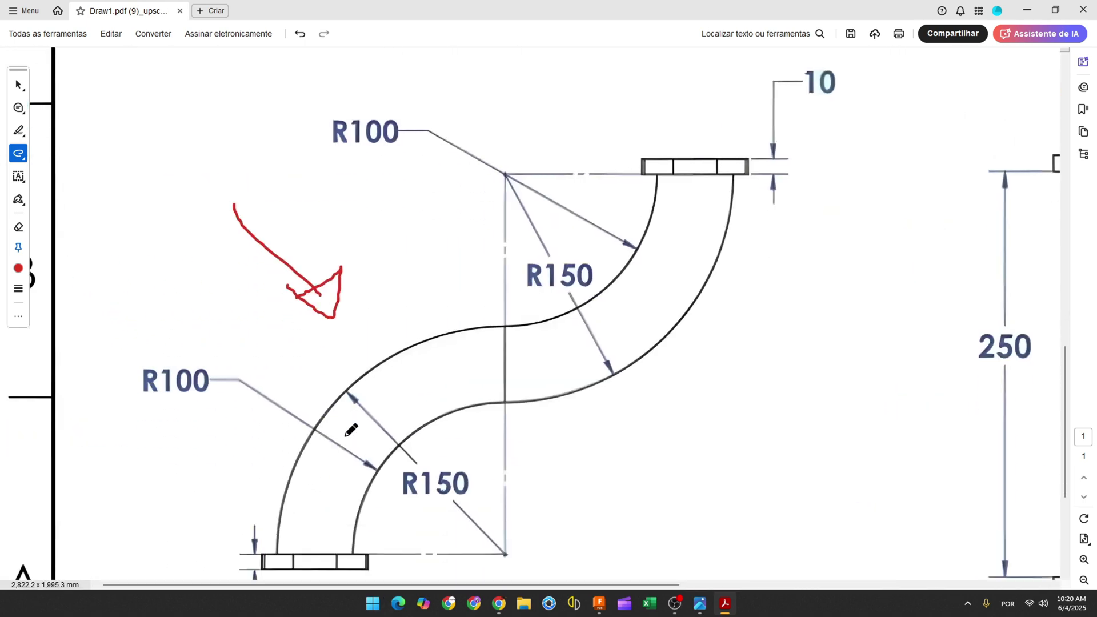
mouse_move(316, 554)
mouse_down()
mouse_move(343, 468)
mouse_move(393, 407)
mouse_move(599, 349)
mouse_move(646, 311)
mouse_move(671, 269)
mouse_move(695, 175)
mouse_up()
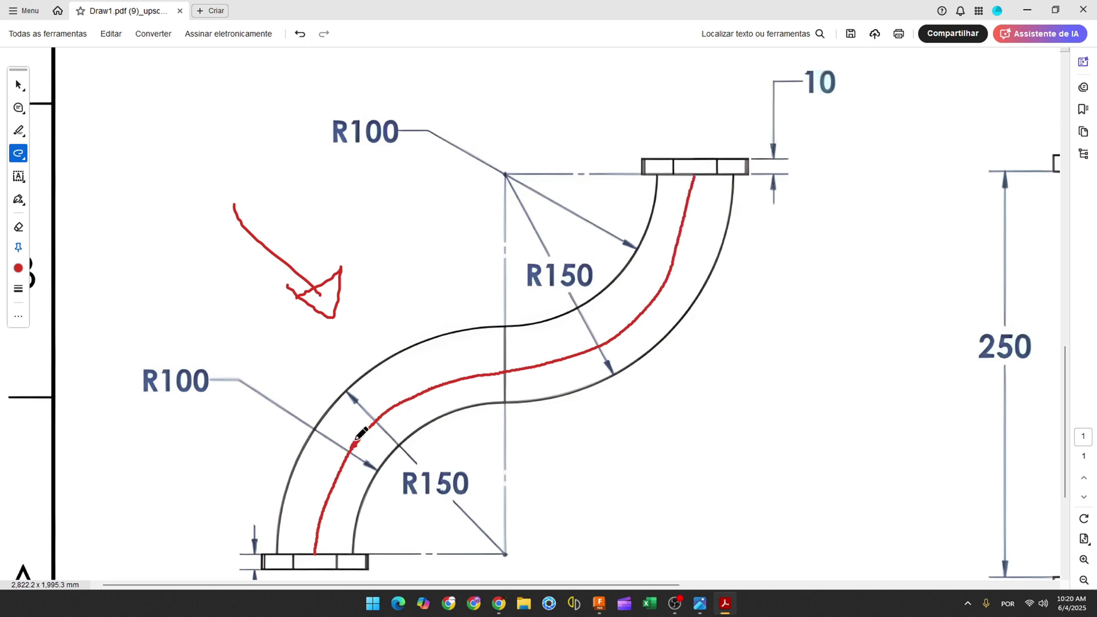
drag(356, 438, 356, 452)
drag(627, 319, 628, 336)
Handwrite the centerline radius calculation (150+100)/2 and its result 125 beside the lower bend.
mouse_move(562, 460)
mouse_down()
mouse_move(562, 441)
mouse_move(582, 459)
mouse_move(591, 442)
mouse_move(657, 451)
mouse_move(650, 461)
mouse_move(716, 445)
mouse_move(753, 457)
mouse_up()
drag(554, 427, 552, 461)
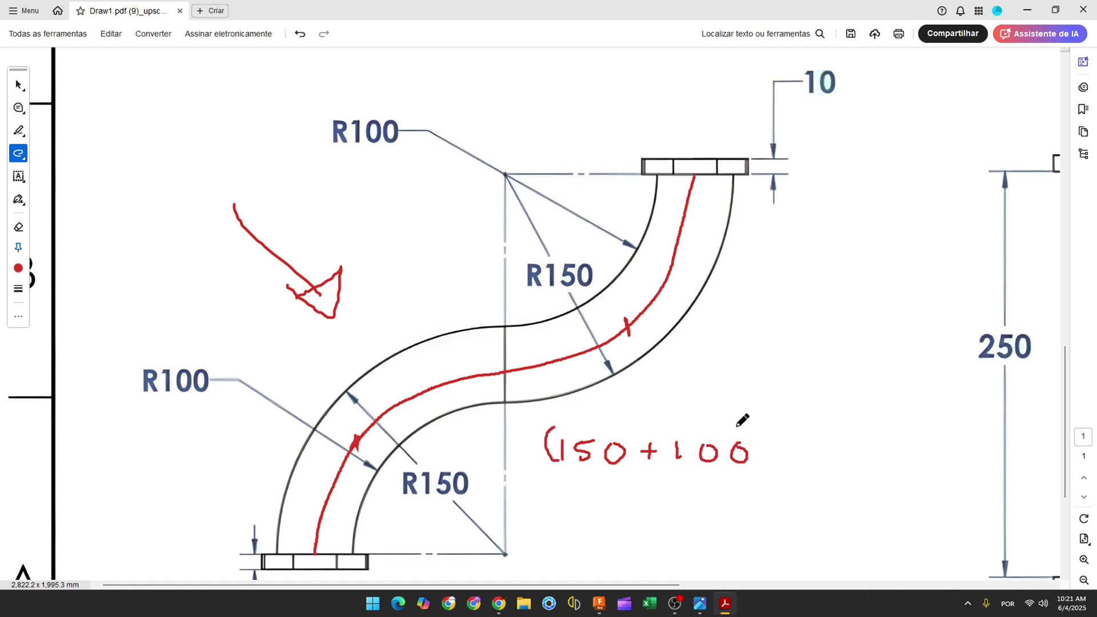
mouse_move(737, 425)
mouse_down()
mouse_move(757, 458)
mouse_move(777, 446)
mouse_move(796, 464)
mouse_up()
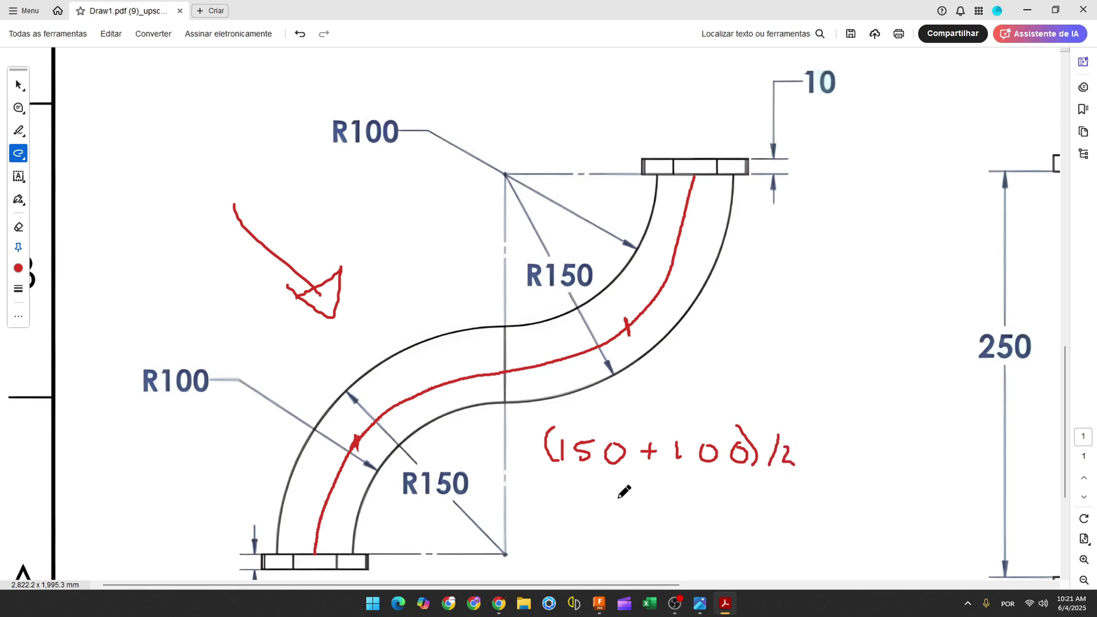
mouse_move(619, 496)
mouse_down()
mouse_move(622, 525)
mouse_move(636, 501)
mouse_move(659, 530)
mouse_move(669, 503)
mouse_up()
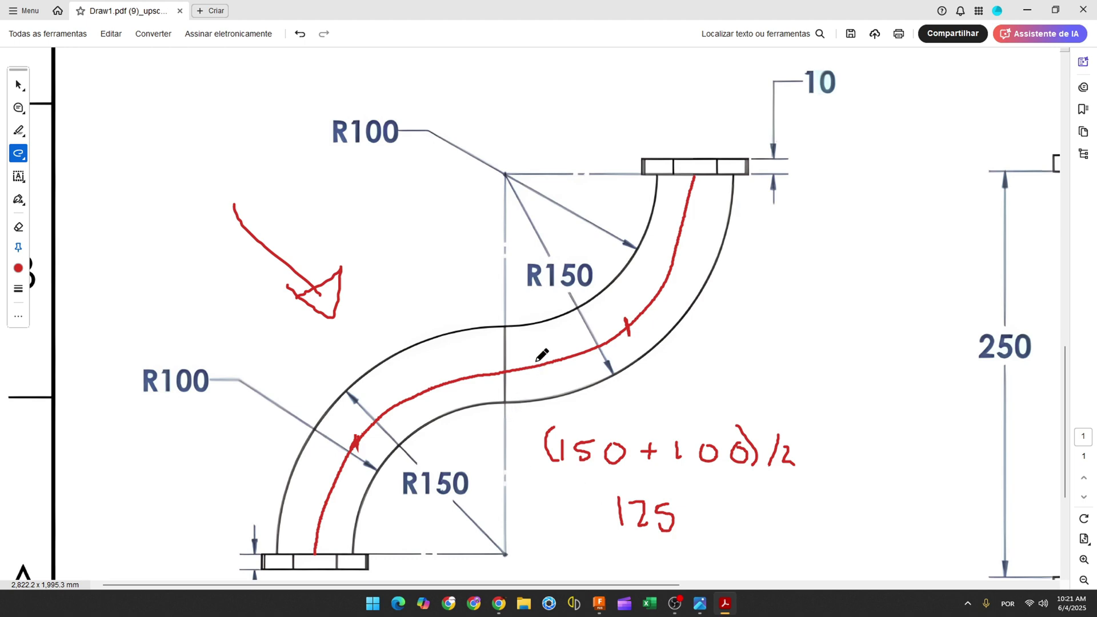
Mark the junction between the two bends with ticks and a circle, and draw two radius lines from the lower arc's center.
drag(546, 356, 550, 377)
mouse_move(465, 366)
mouse_down()
mouse_move(463, 385)
mouse_move(505, 382)
mouse_up()
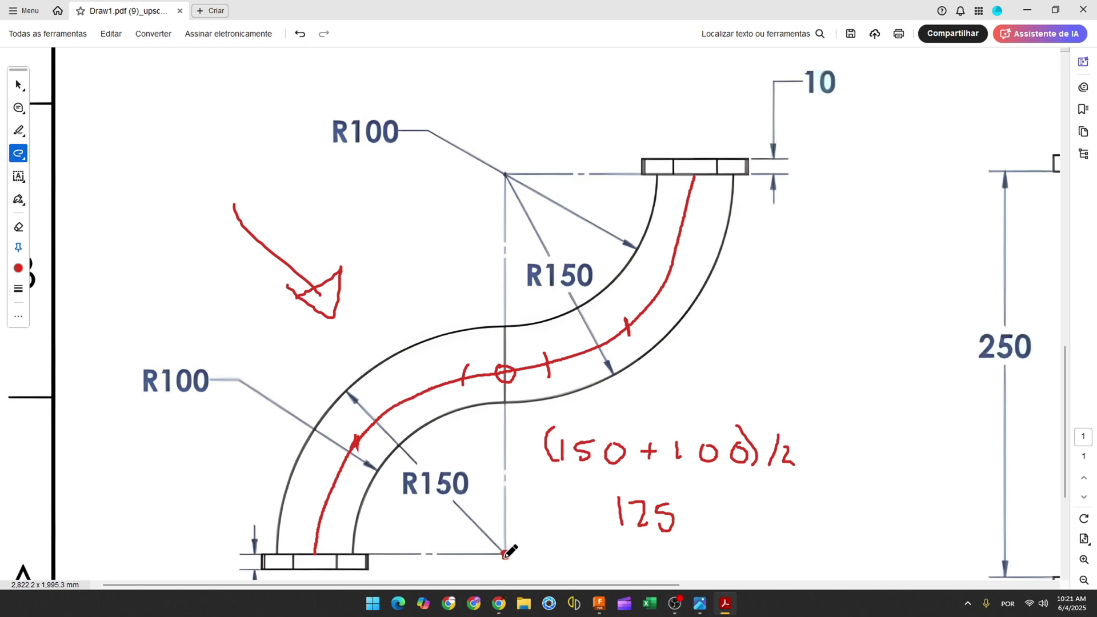
drag(505, 554, 314, 554)
drag(506, 553, 505, 381)
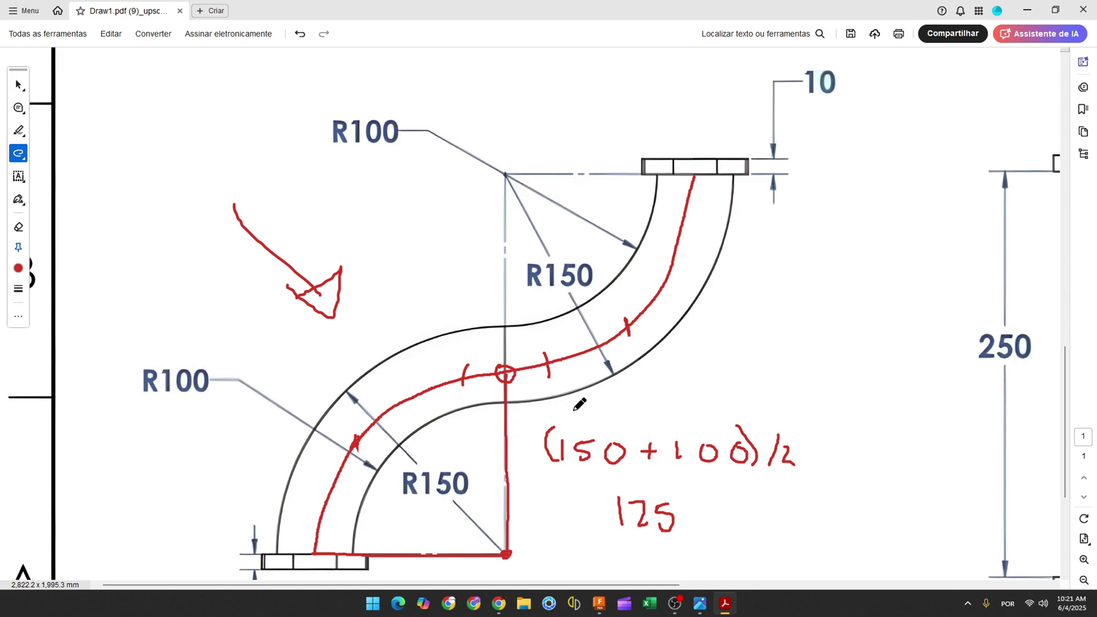
Switch to Fusion and start a sketch on the vertical YZ plane.
click(596, 600)
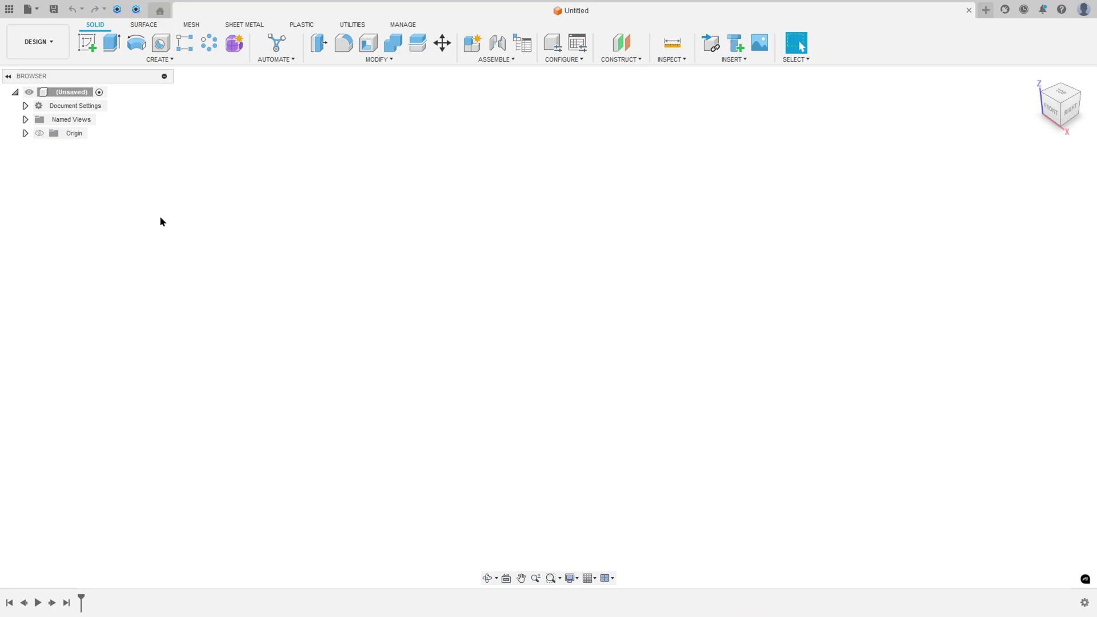
click(87, 43)
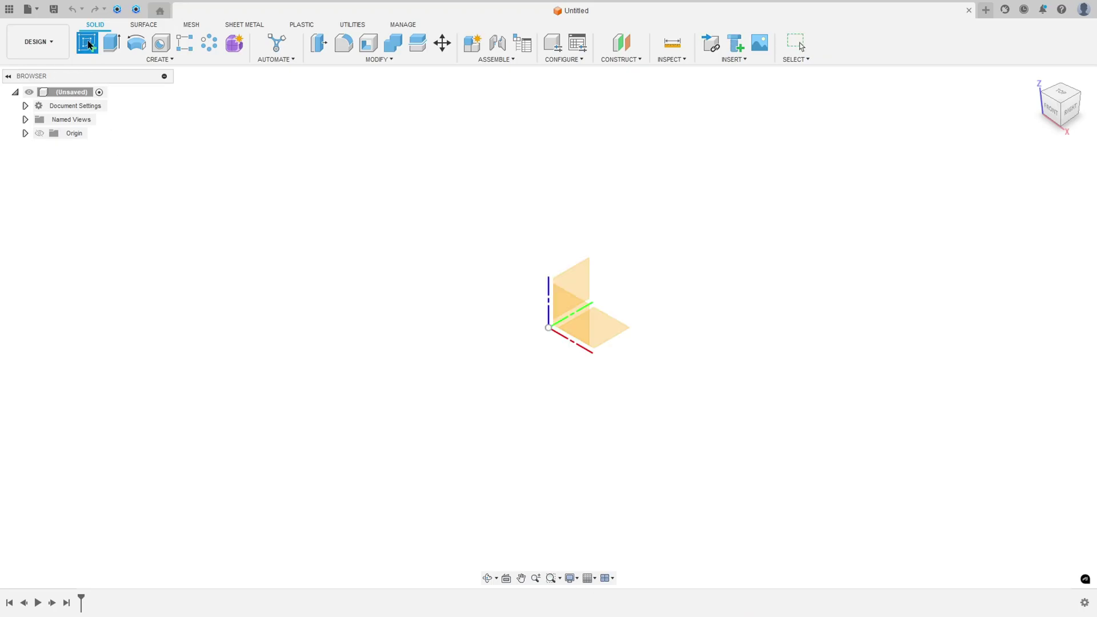
click(584, 277)
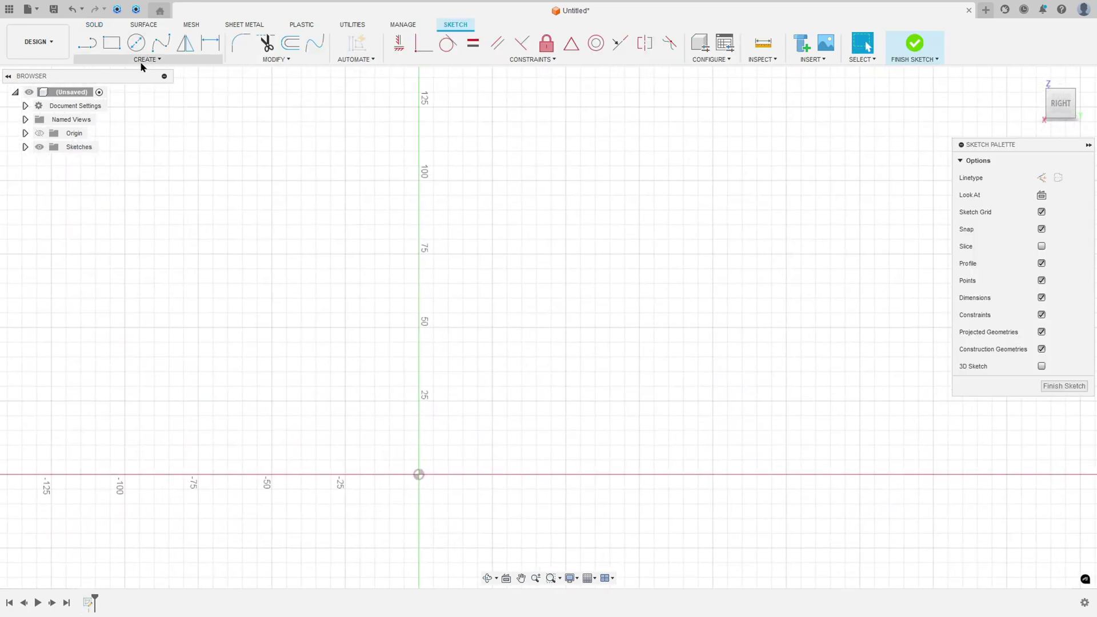
Draw two connected 3-point arcs forming an S-curve from the origin, about 160 mm wide and 133 mm high overall.
click(143, 59)
mouse_move(129, 104)
click(216, 106)
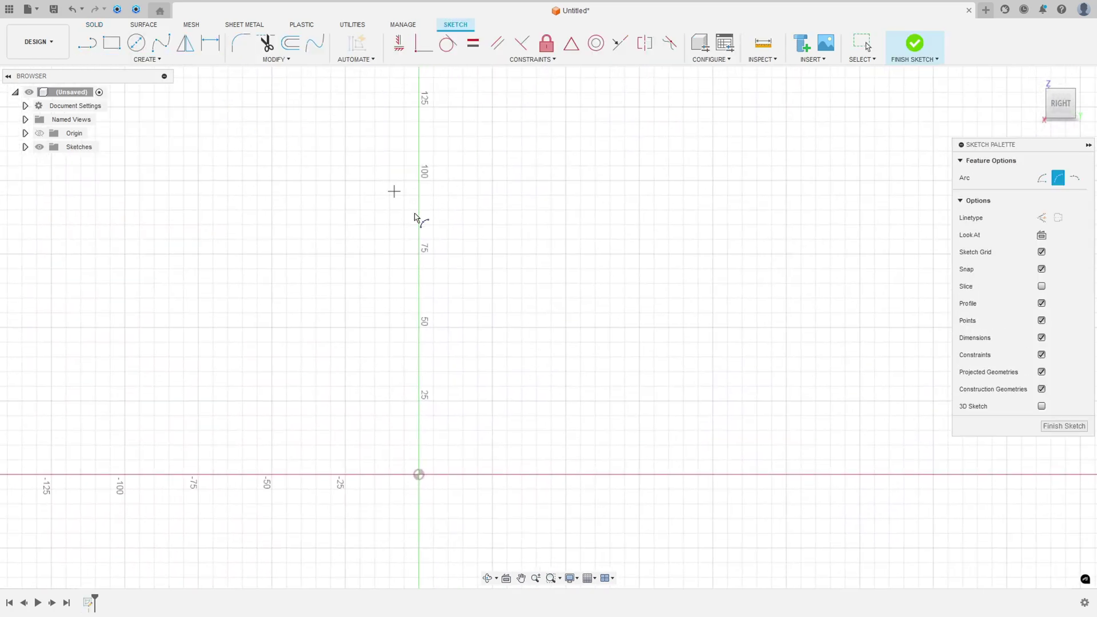
click(418, 474)
key(Escape)
click(677, 247)
click(607, 234)
key(d)
click(678, 246)
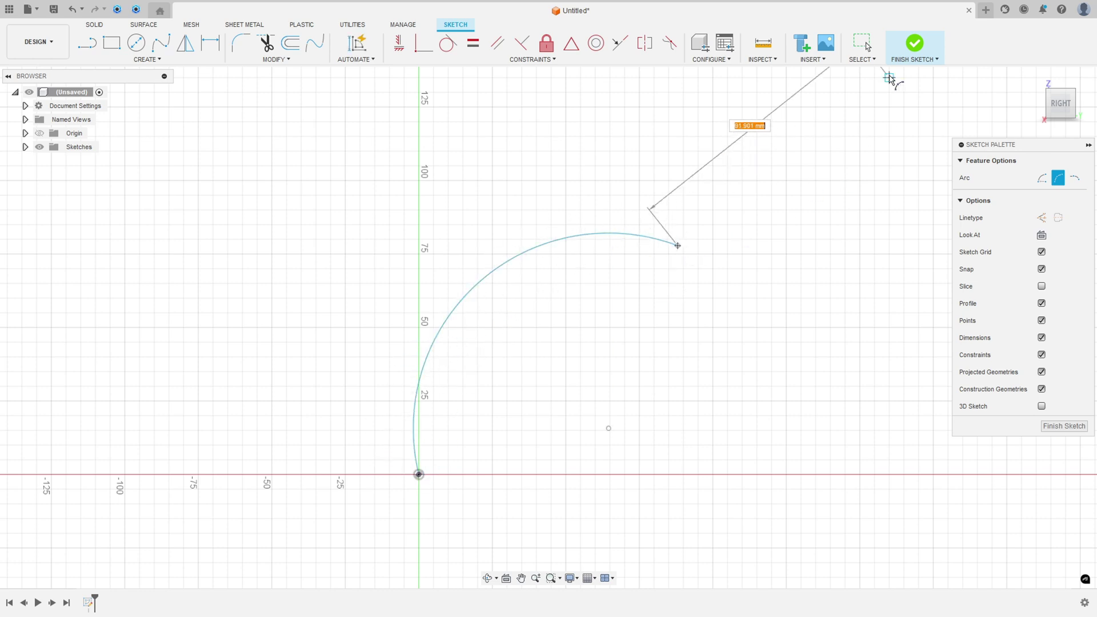
click(886, 82)
click(877, 139)
middle_drag(646, 201, 530, 250)
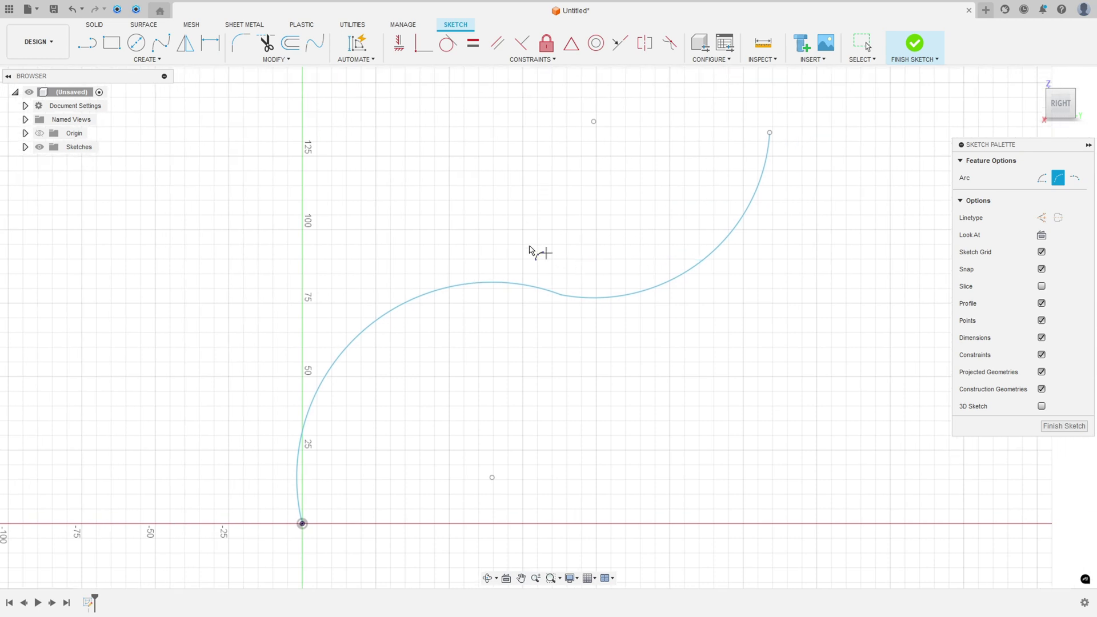
Constrain the two arcs to be tangent to each other and equal in radius.
click(451, 44)
click(596, 300)
click(538, 290)
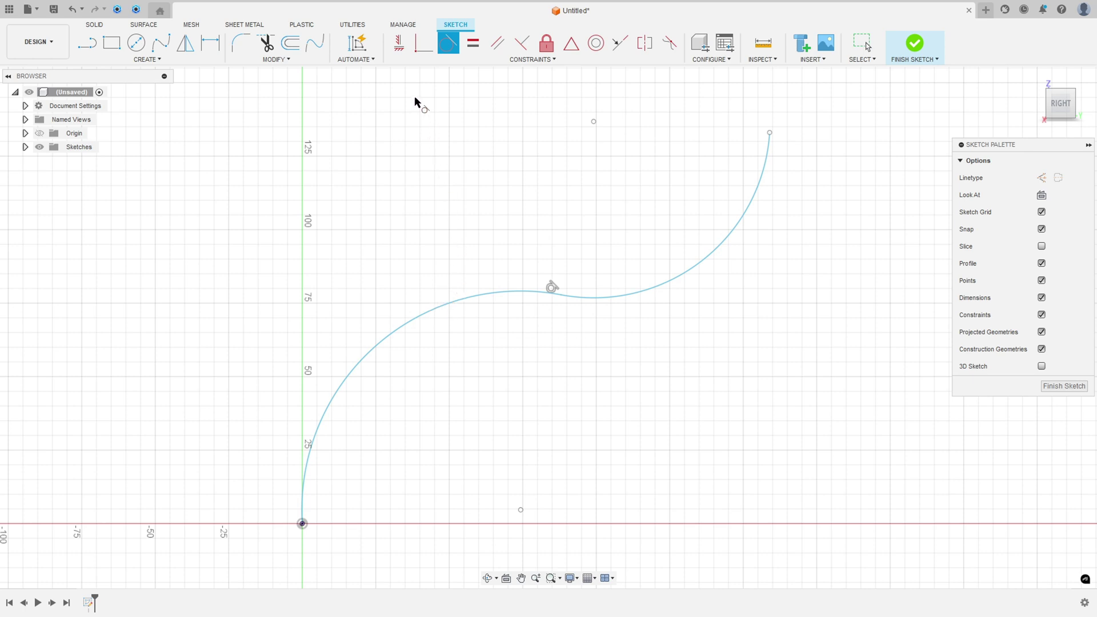
click(473, 43)
click(505, 290)
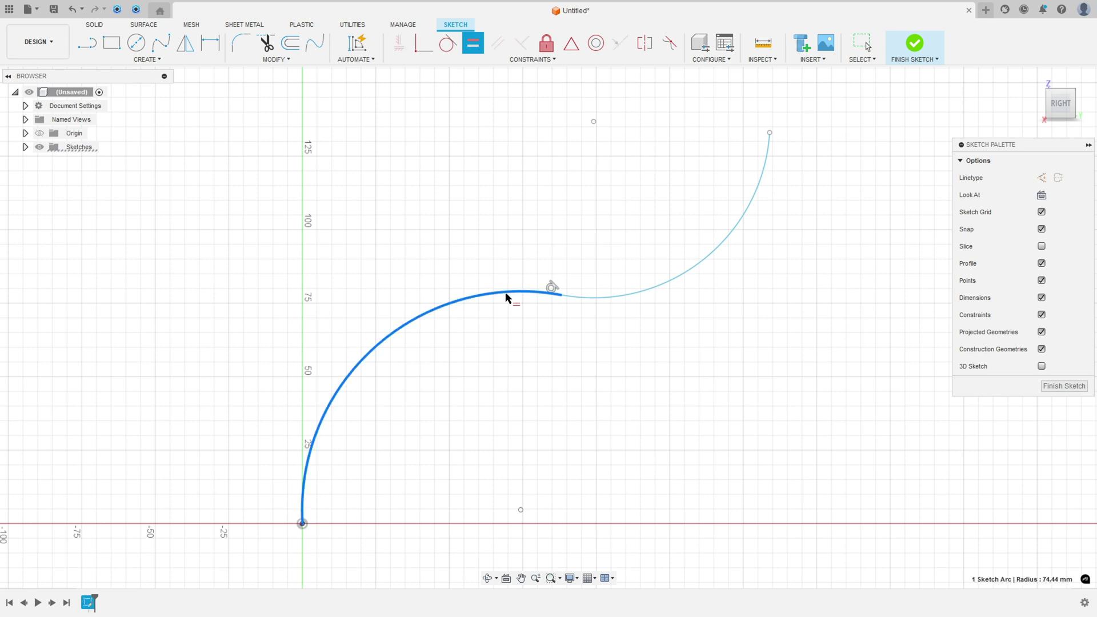
click(620, 297)
scroll(557, 326, down, 2)
key(Escape)
middle_drag(571, 323, 612, 336)
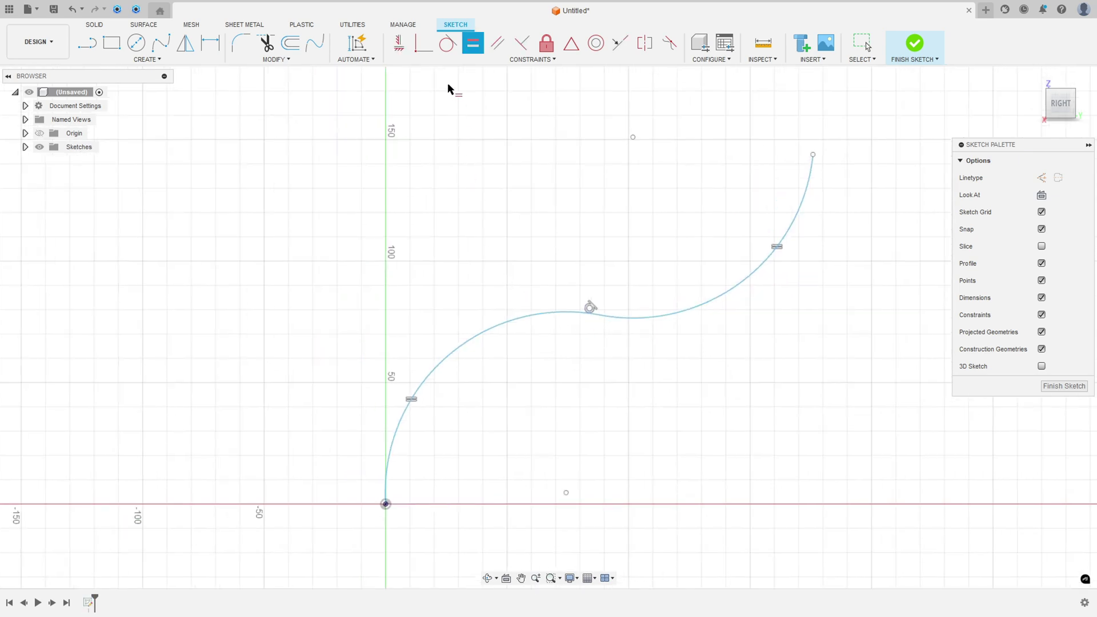
Align each arc's center horizontally with the curve's nearest end, and the lower center vertically with the point joining the arcs.
click(402, 46)
click(566, 493)
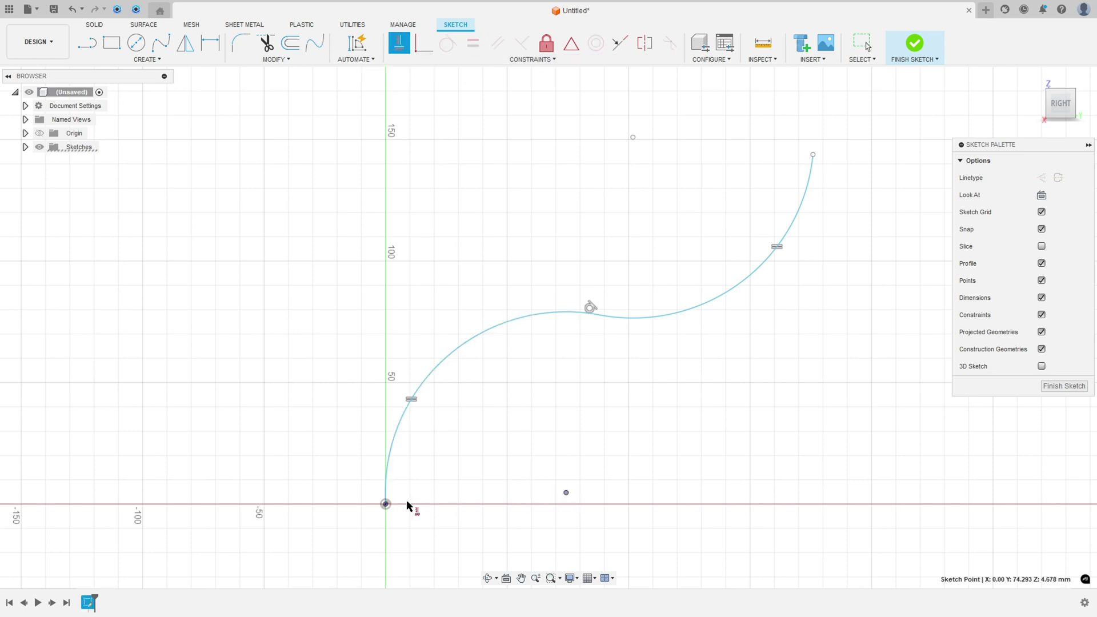
click(385, 505)
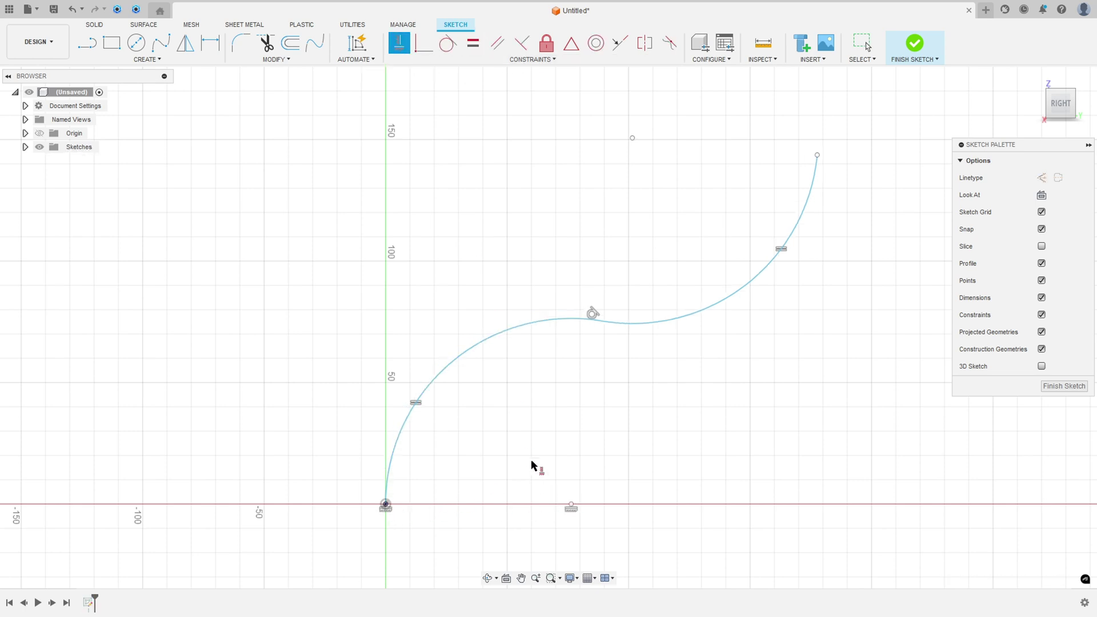
click(632, 138)
click(817, 156)
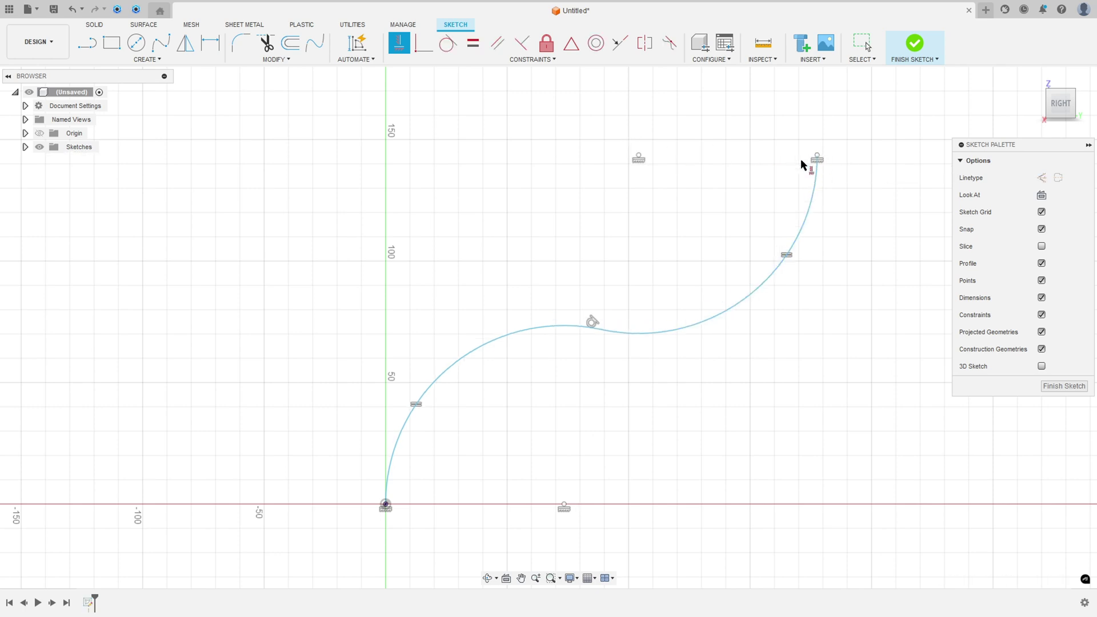
click(565, 506)
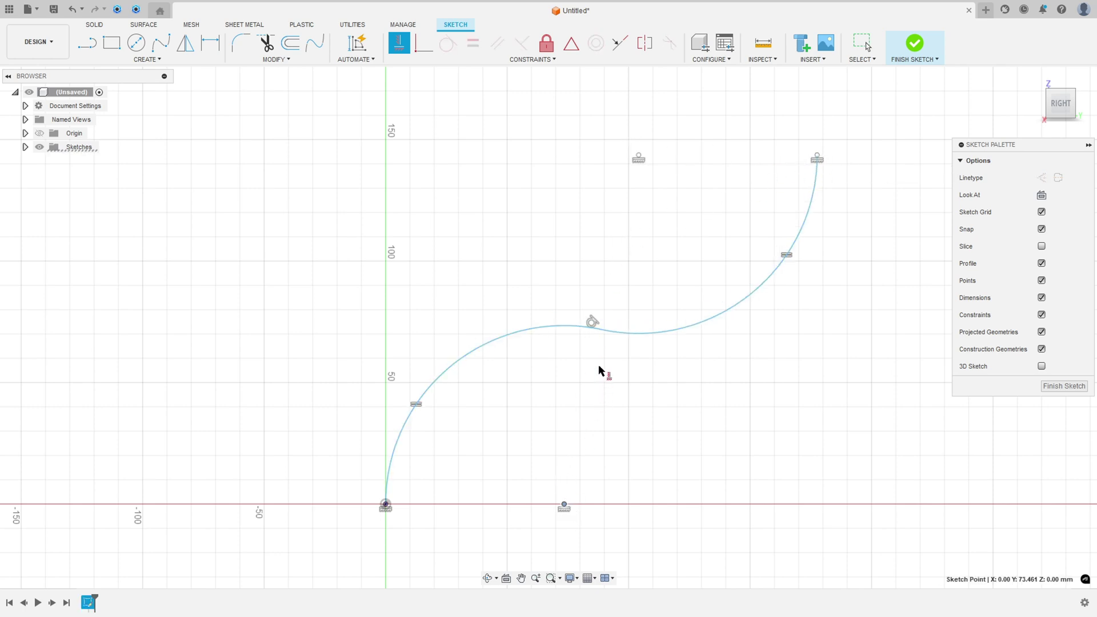
click(602, 331)
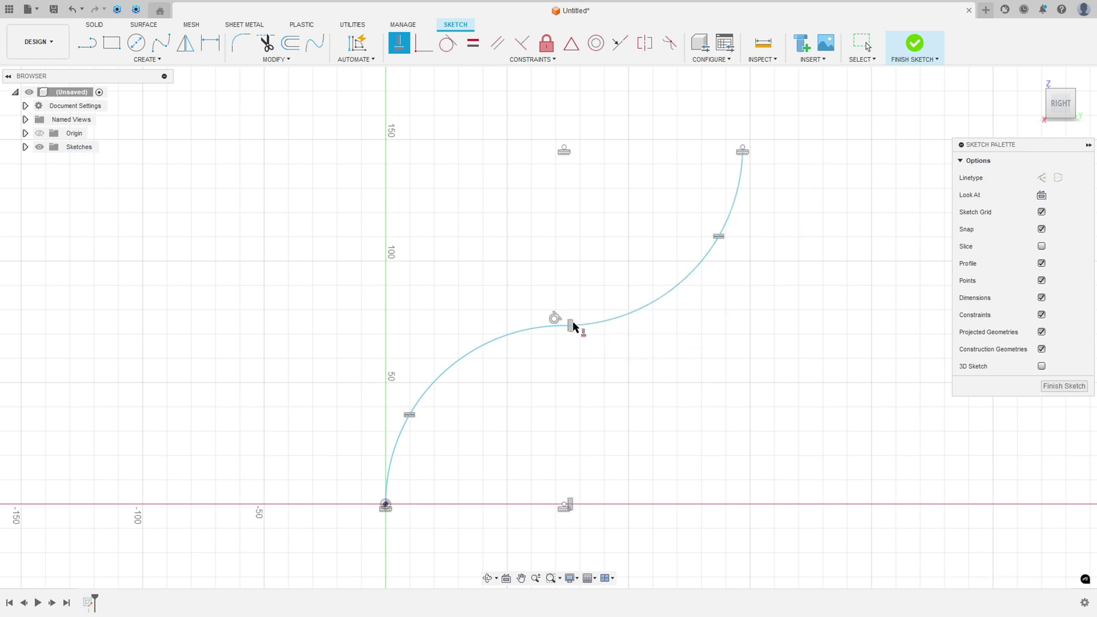
Dimension the lower arc's radius as 125 mm and place the dimension text clear of the vertical axis.
click(207, 43)
click(439, 377)
click(419, 359)
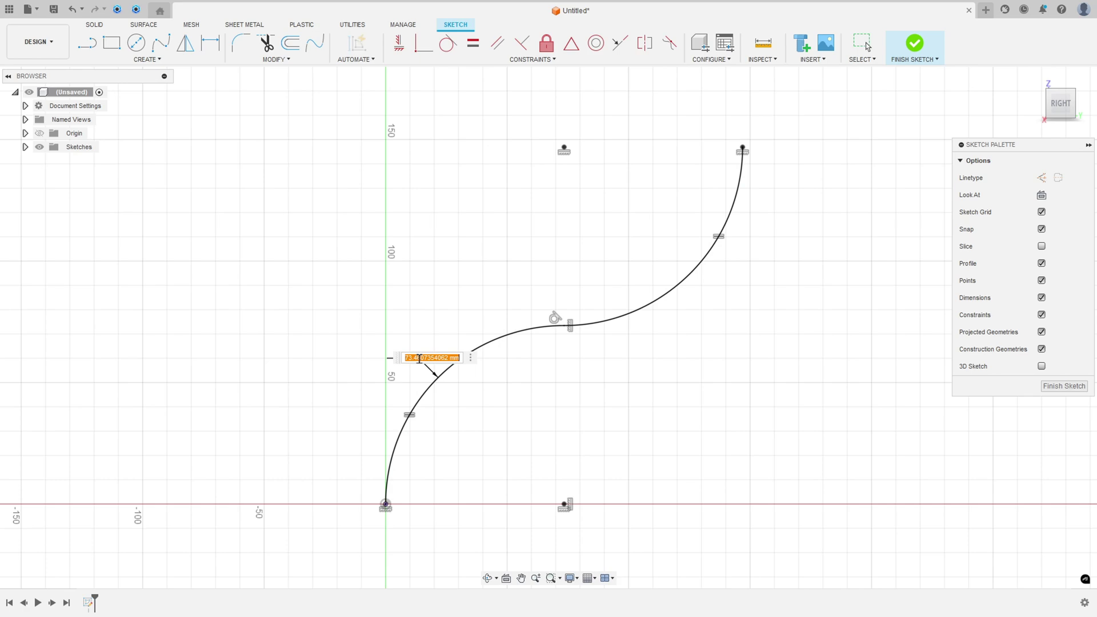
text(125)
key(Return)
scroll(466, 344, down, 2)
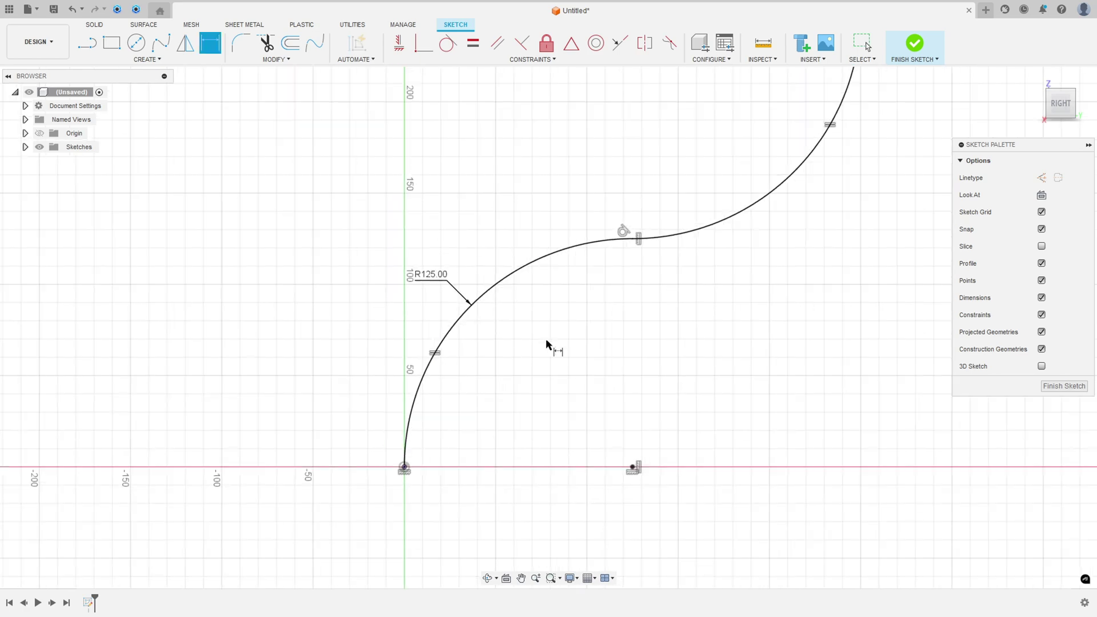
scroll(546, 343, down, 2)
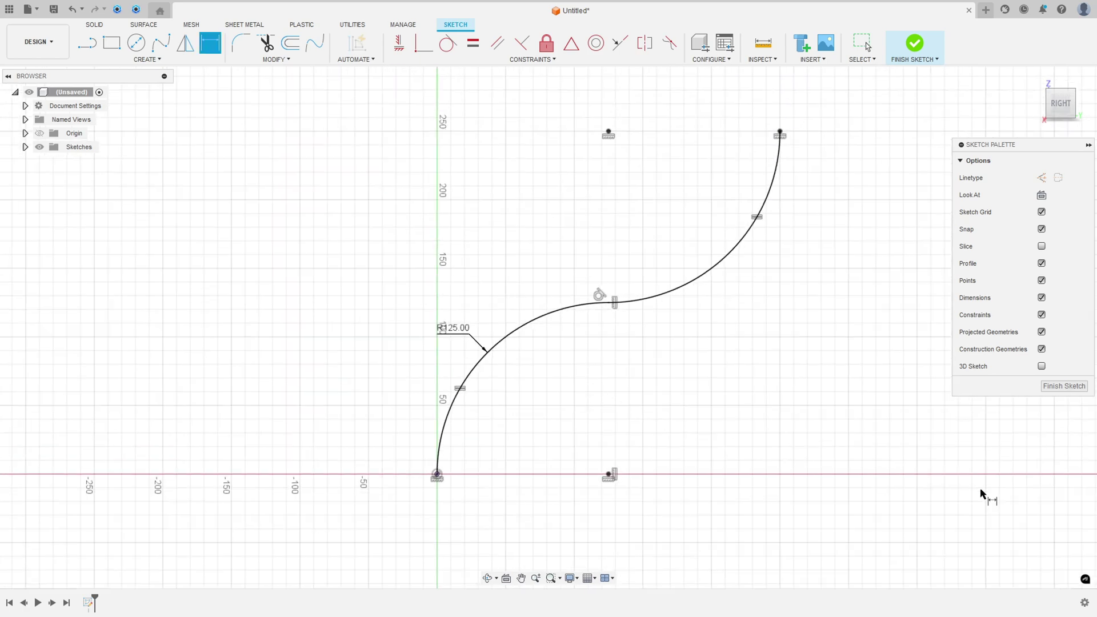
drag(460, 331, 496, 306)
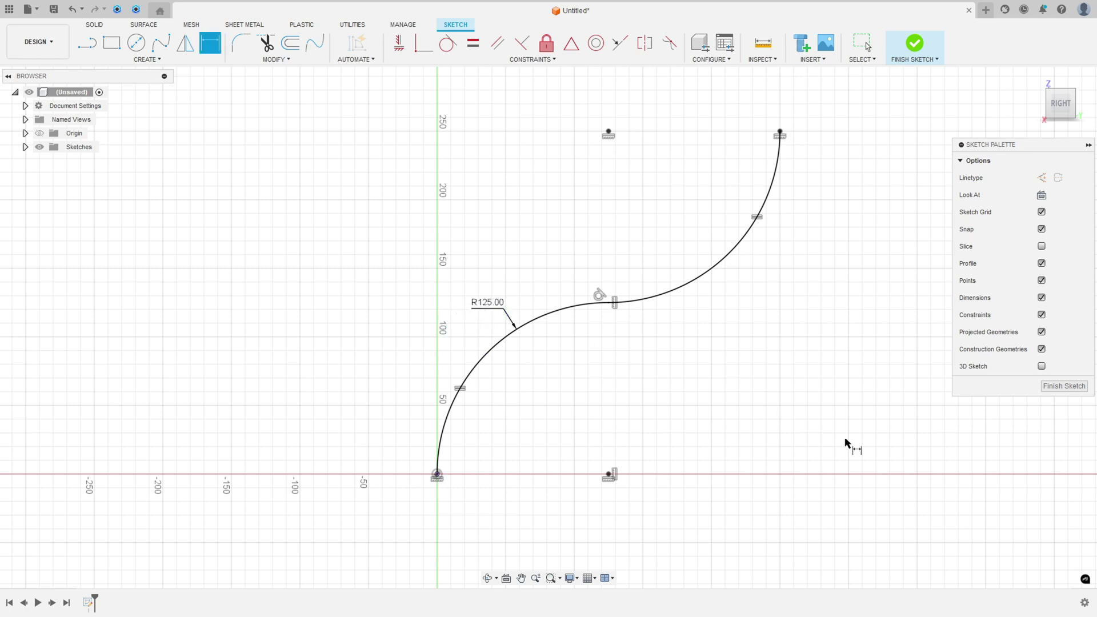
Switch to the PDF drawing, mark the upper arc's center and upper flange level in red, and strike through the overall height dimension.
key(alt+Tab)
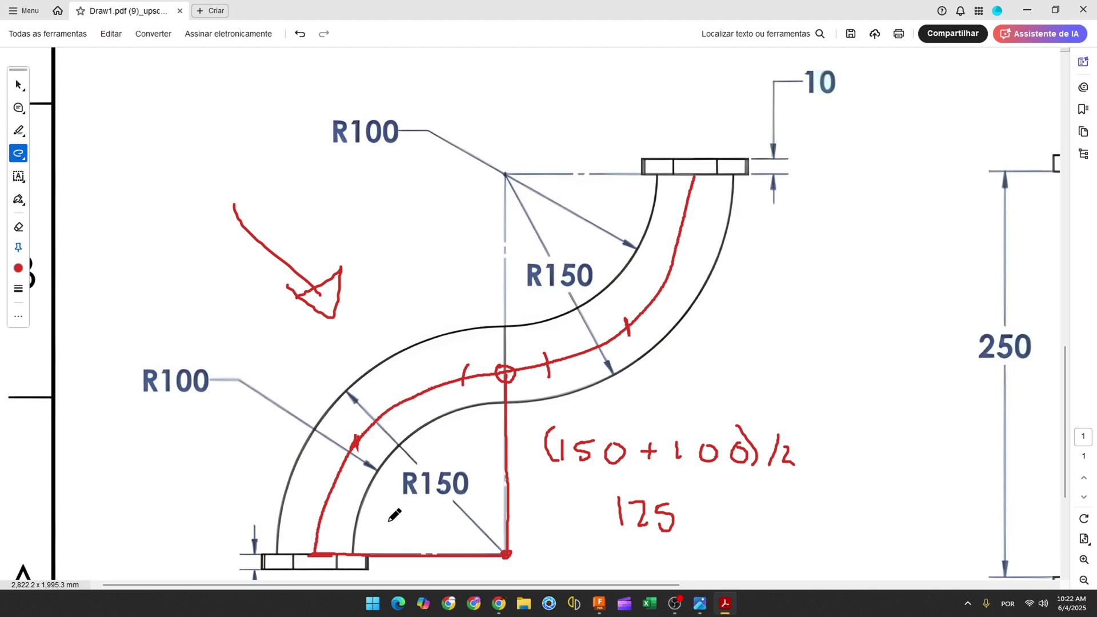
drag(639, 174, 652, 175)
drag(514, 173, 503, 174)
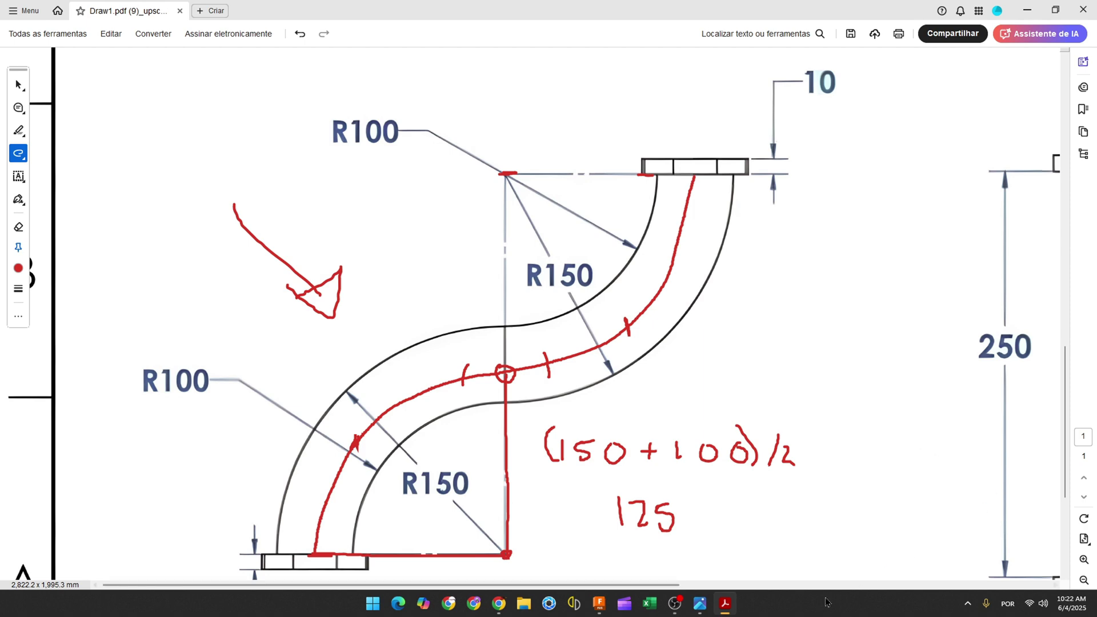
drag(674, 584, 857, 585)
scroll(854, 566, down, 1)
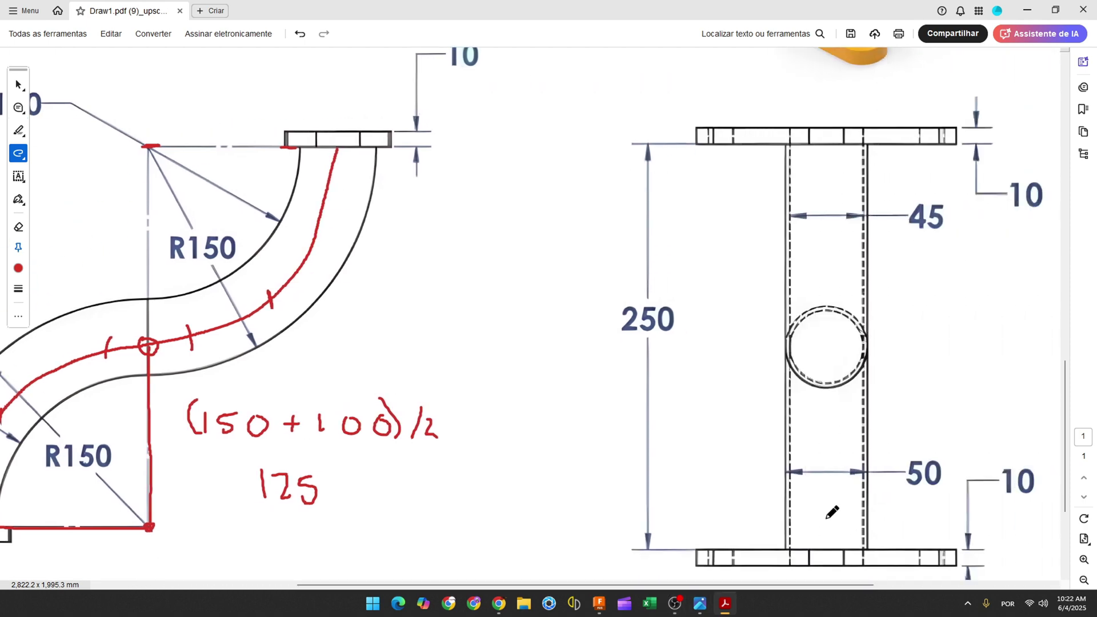
drag(609, 321, 677, 321)
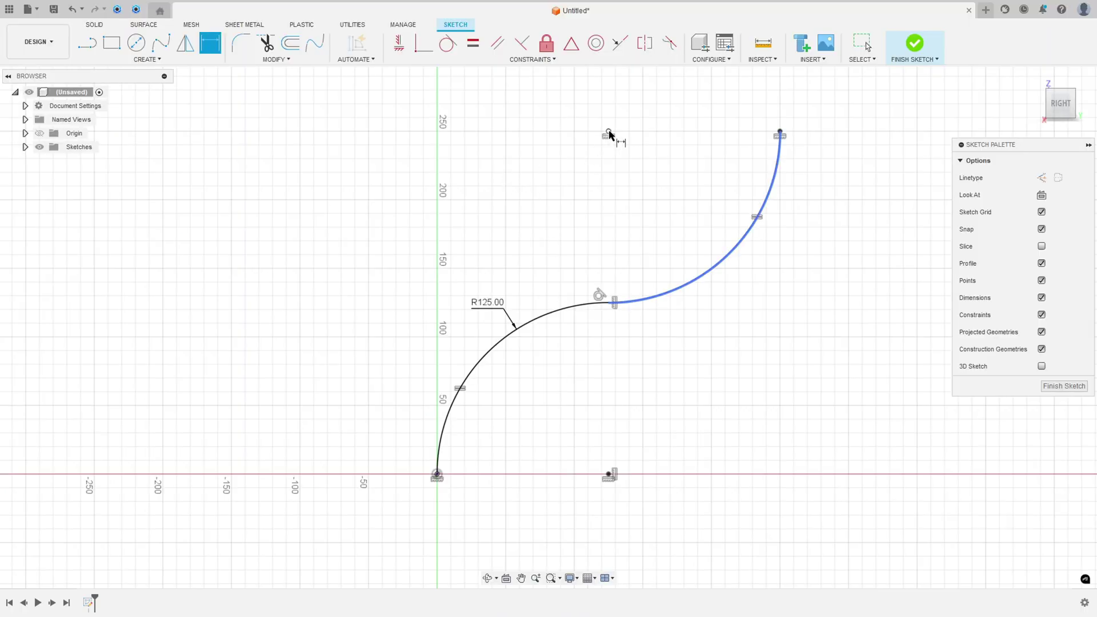
In Fusion, add a driven vertical dimension between the two arc centers and finish the sketch.
click(609, 132)
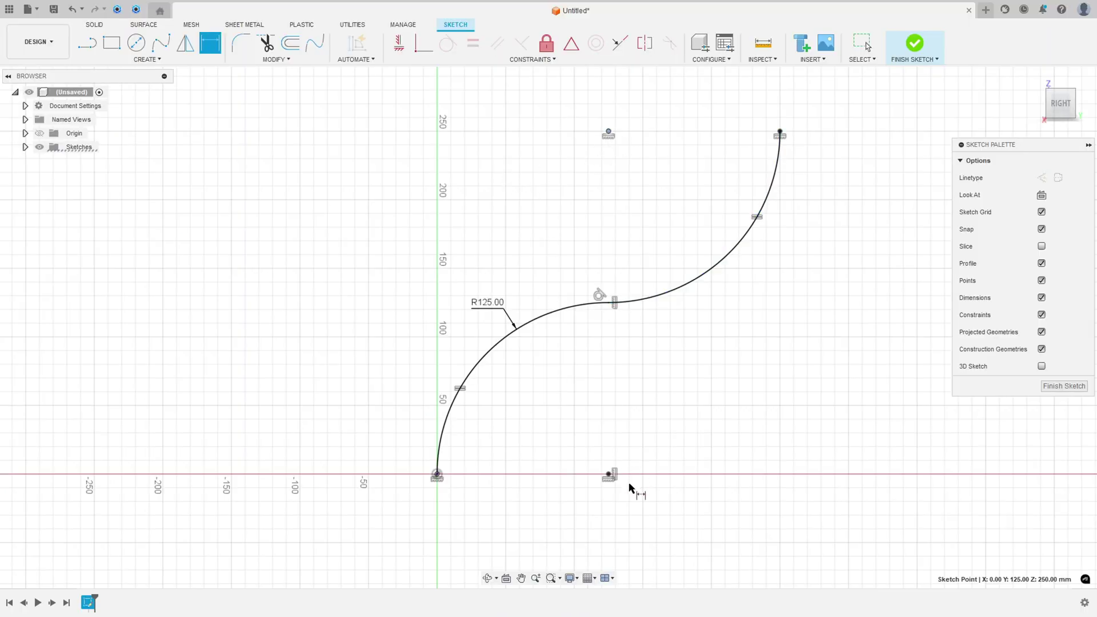
click(609, 475)
click(386, 280)
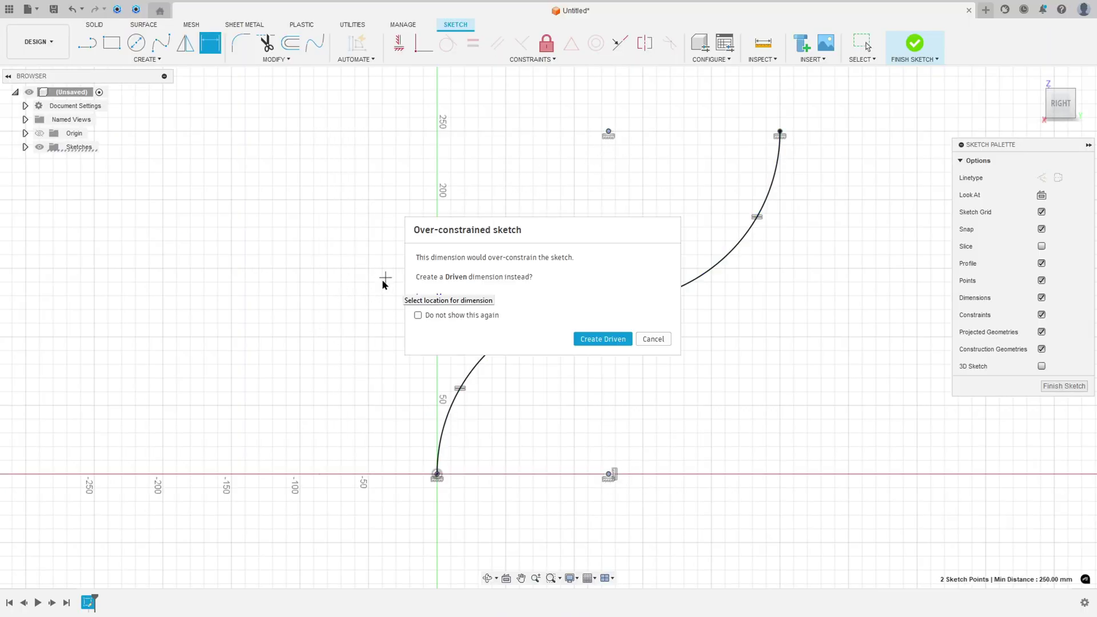
key(Return)
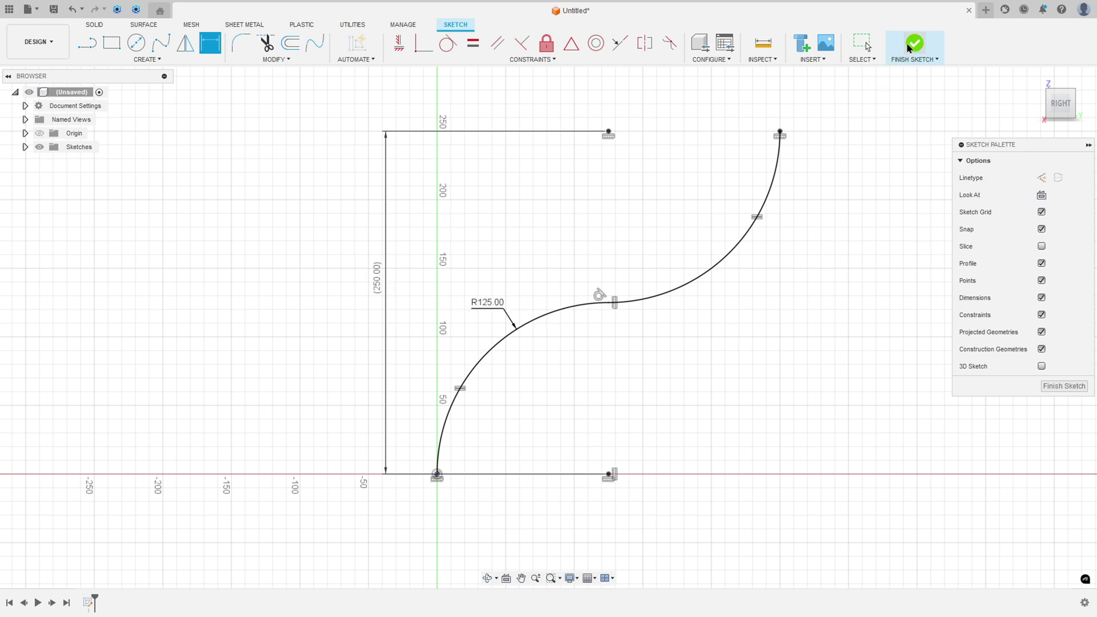
click(913, 45)
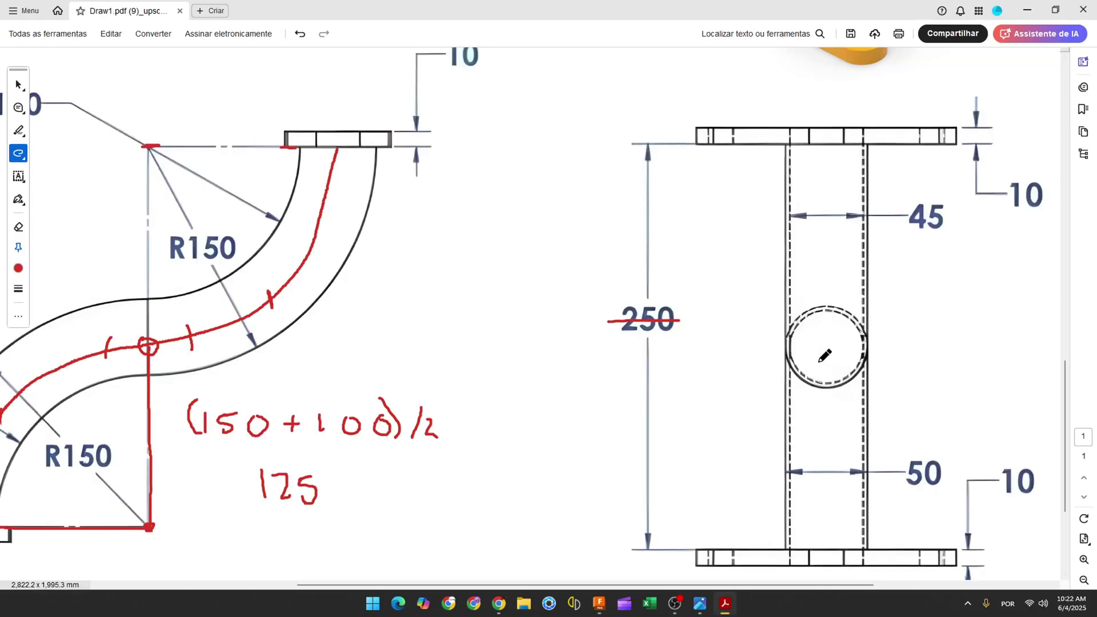
Switch back to the PDF drawing and draw a second red arrow pointing at the pipe in the rendered view.
ctrl+scroll(801, 329, down, 3)
drag(647, 177, 687, 199)
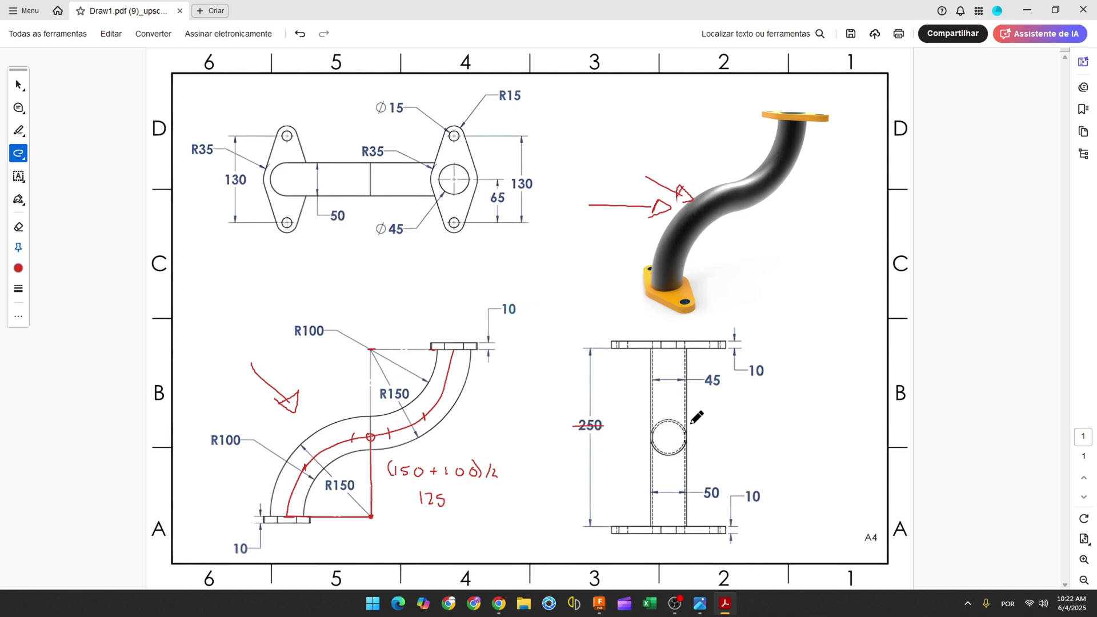
Strike through the 50 and 45 pipe diameters in the side view and write the wall thickness calculation 5/2 = 2,5 beside them.
ctrl+scroll(726, 502, up, 1)
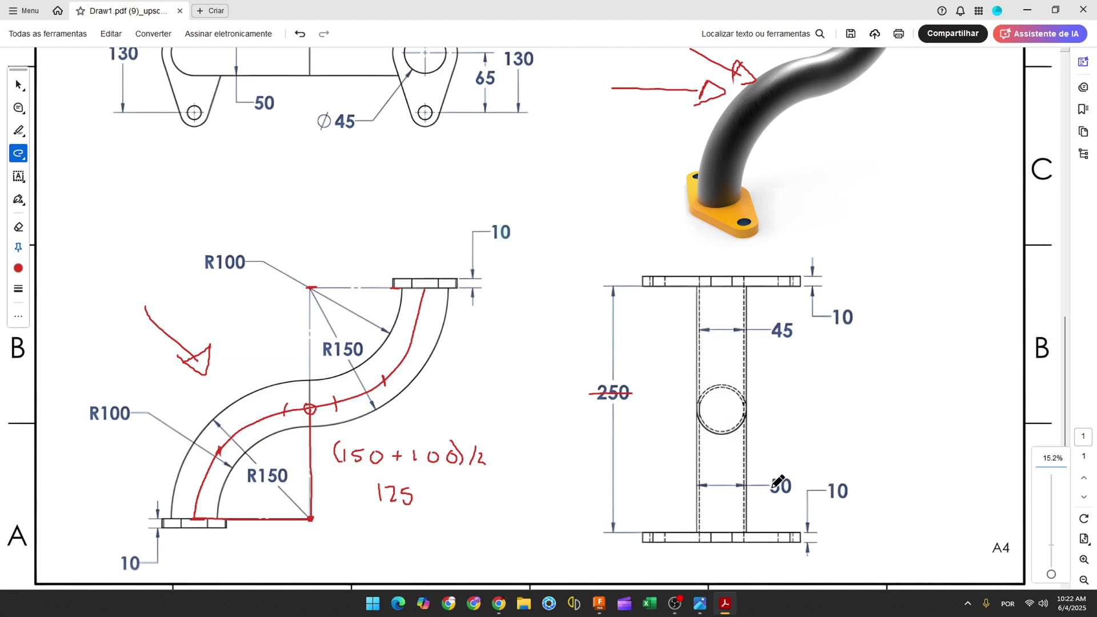
drag(766, 487, 792, 486)
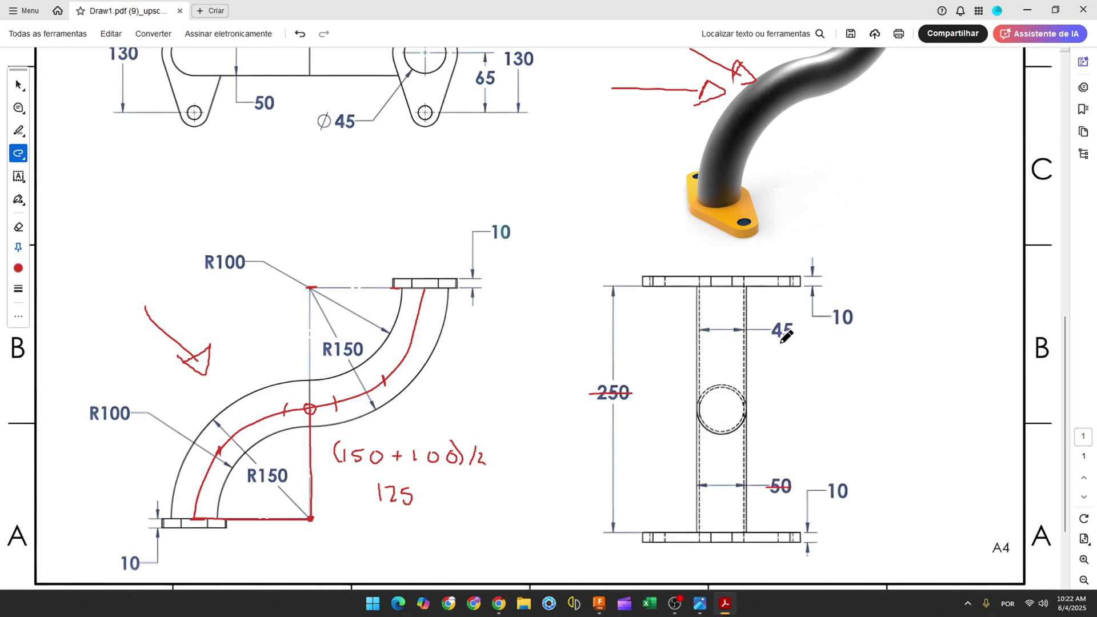
mouse_move(773, 330)
mouse_down()
mouse_move(794, 371)
mouse_move(783, 369)
mouse_move(795, 358)
mouse_move(809, 372)
mouse_move(803, 380)
mouse_move(828, 365)
mouse_move(833, 381)
mouse_move(809, 404)
mouse_move(809, 426)
mouse_move(842, 402)
mouse_up()
Switch to Fusion and create a hollow circular pipe along the S-shaped path, 50 mm section size and 2.5 mm thick, as a new body.
click(600, 604)
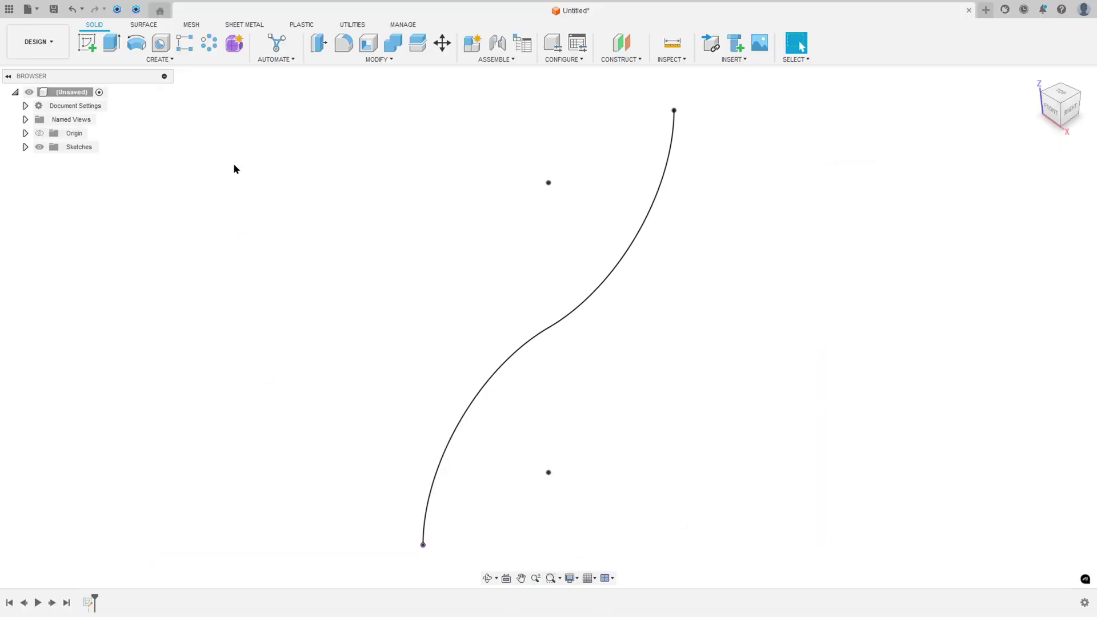
click(158, 59)
click(115, 280)
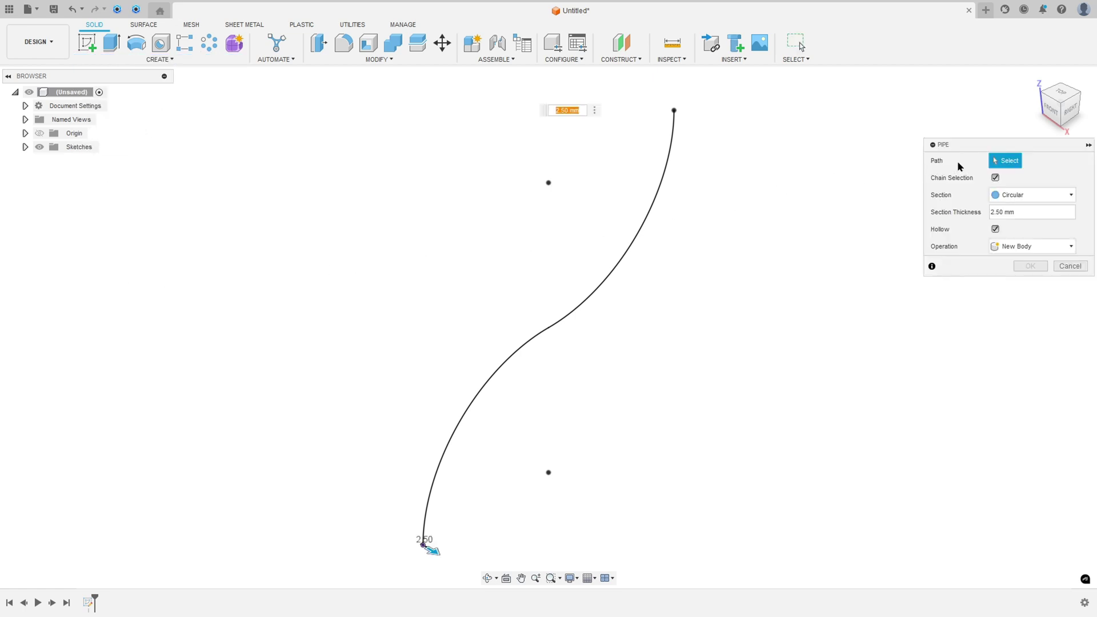
click(644, 225)
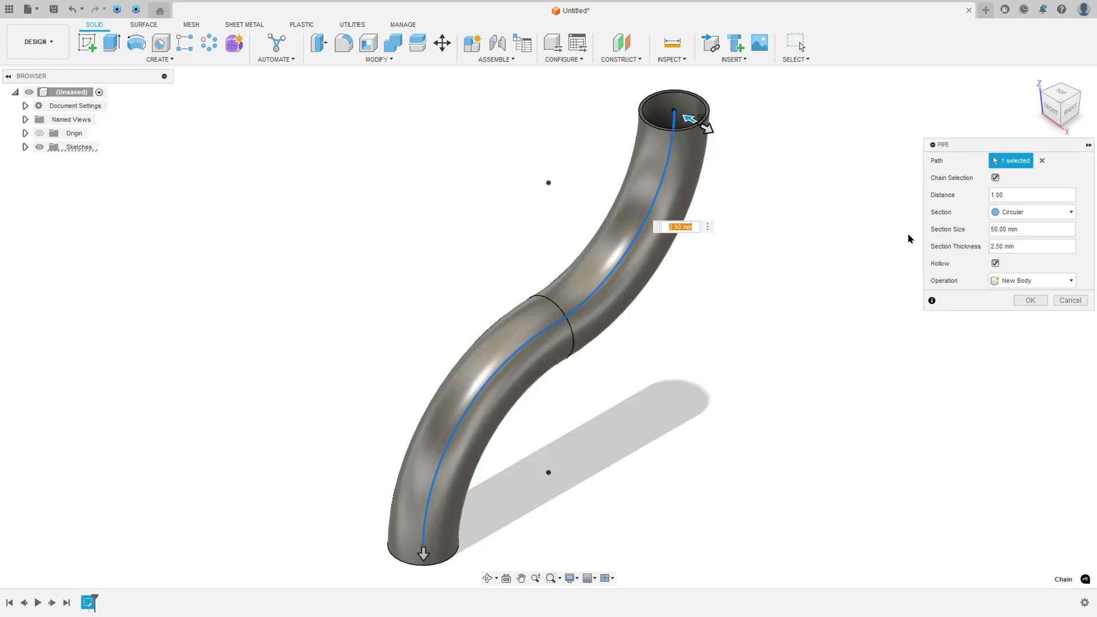
click(995, 264)
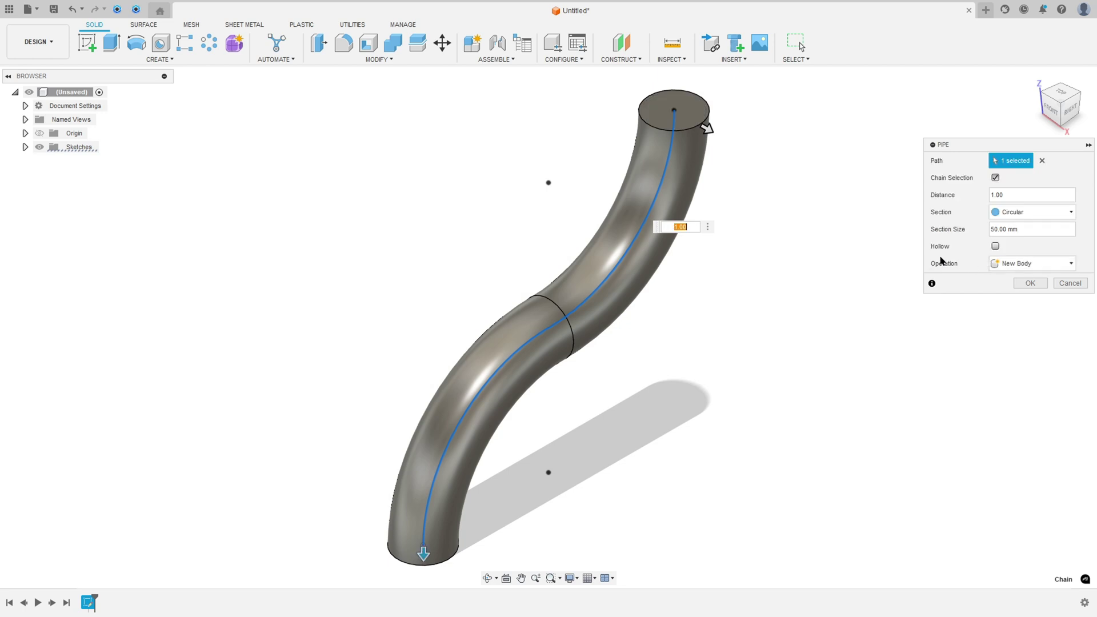
click(995, 246)
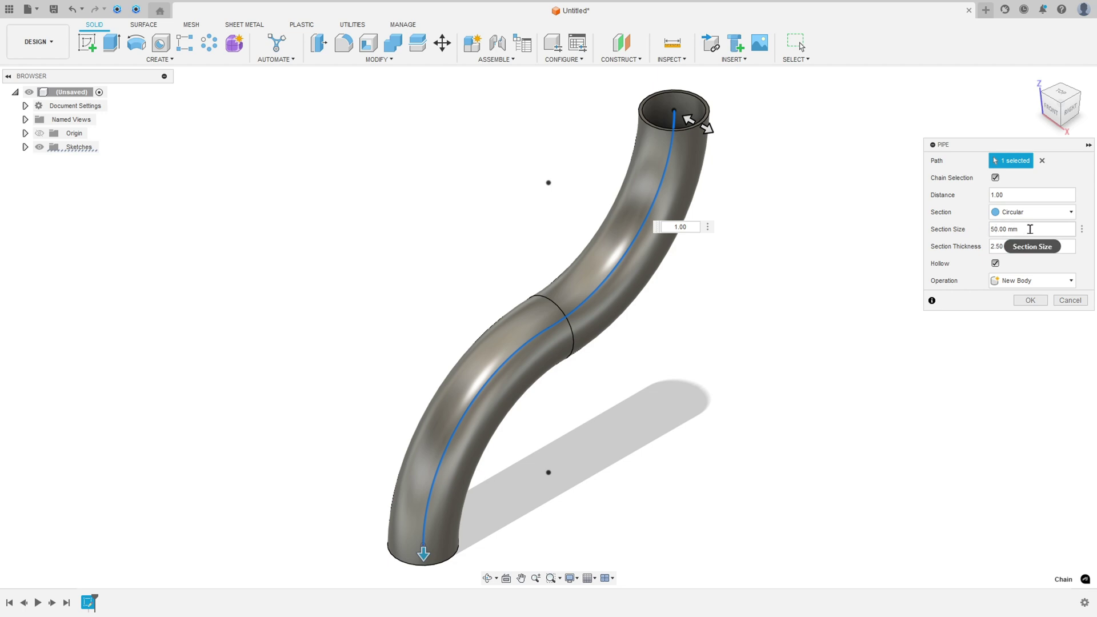
drag(1027, 228, 997, 228)
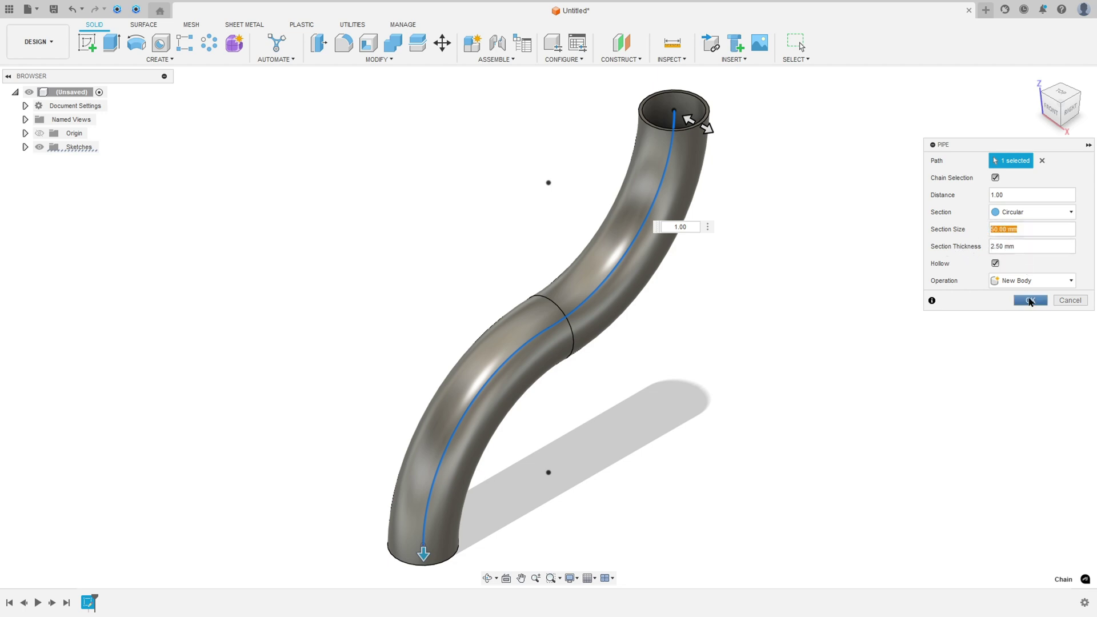
click(1030, 301)
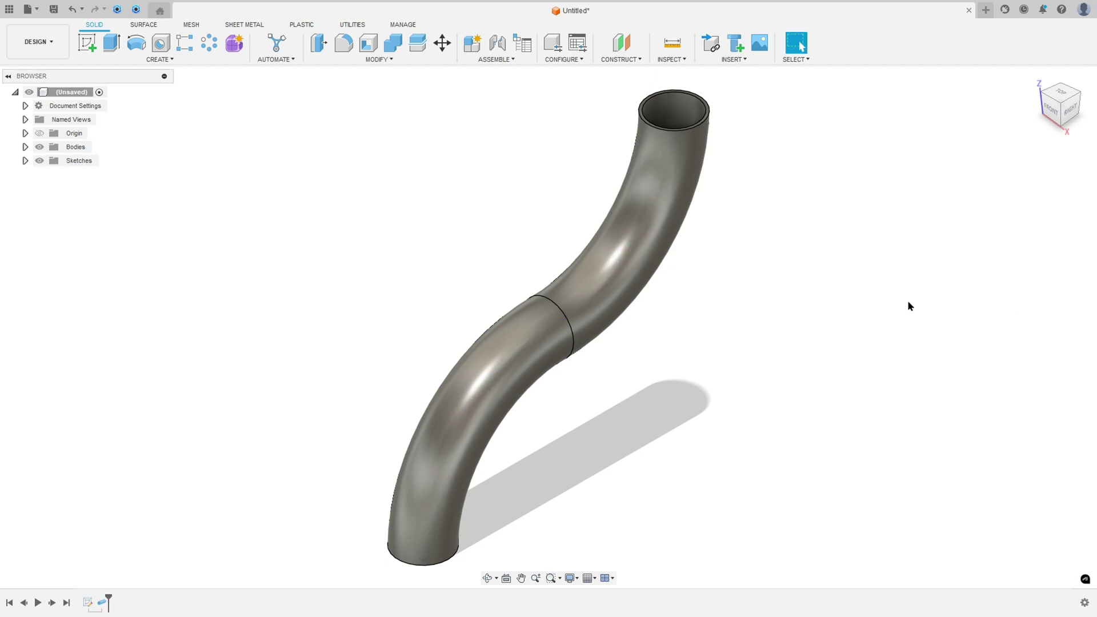
Measure the outer and inner diameters of the upper pipe bend.
click(671, 50)
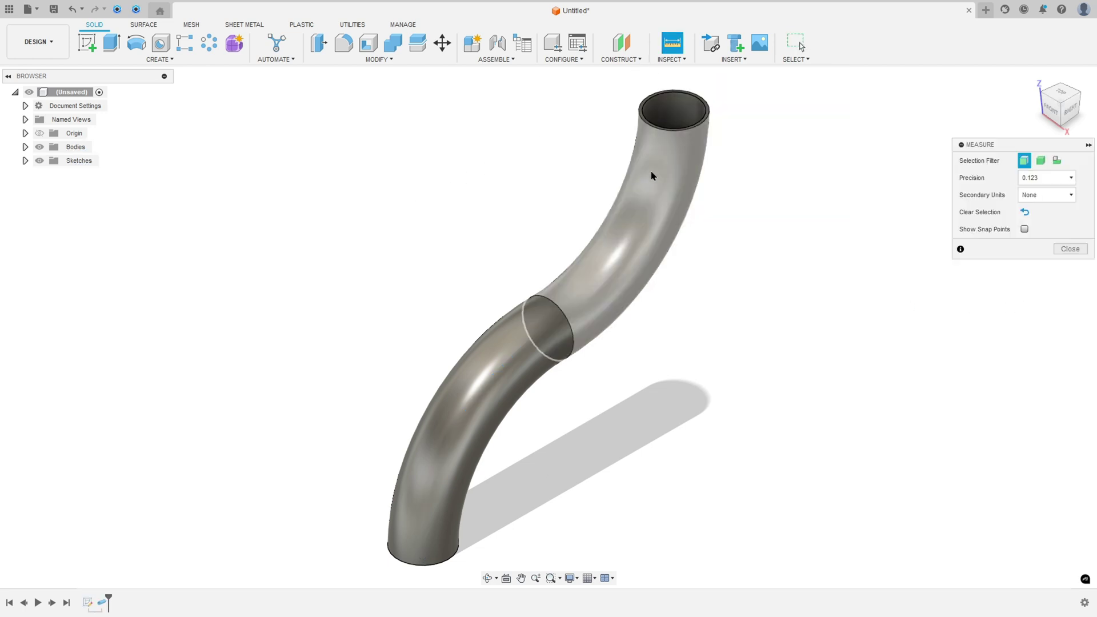
click(663, 188)
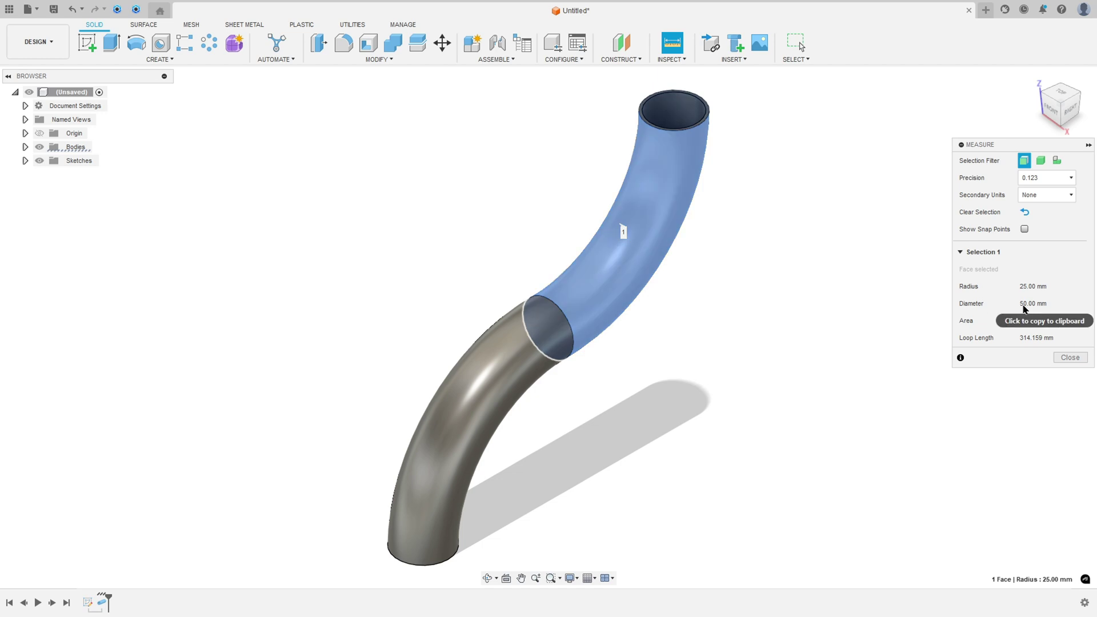
click(742, 139)
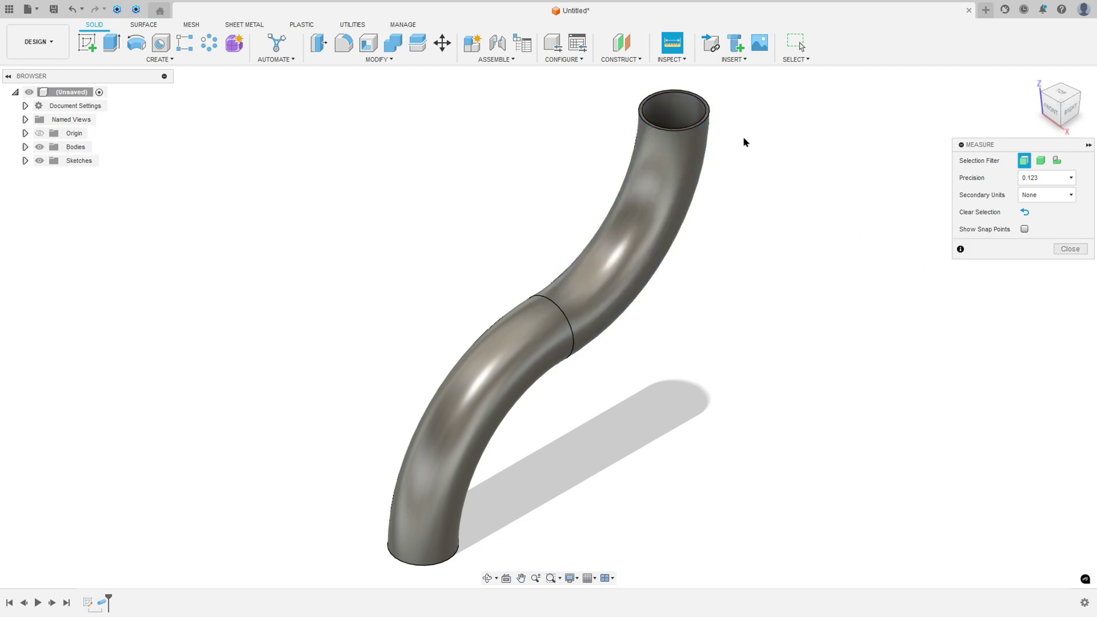
click(673, 113)
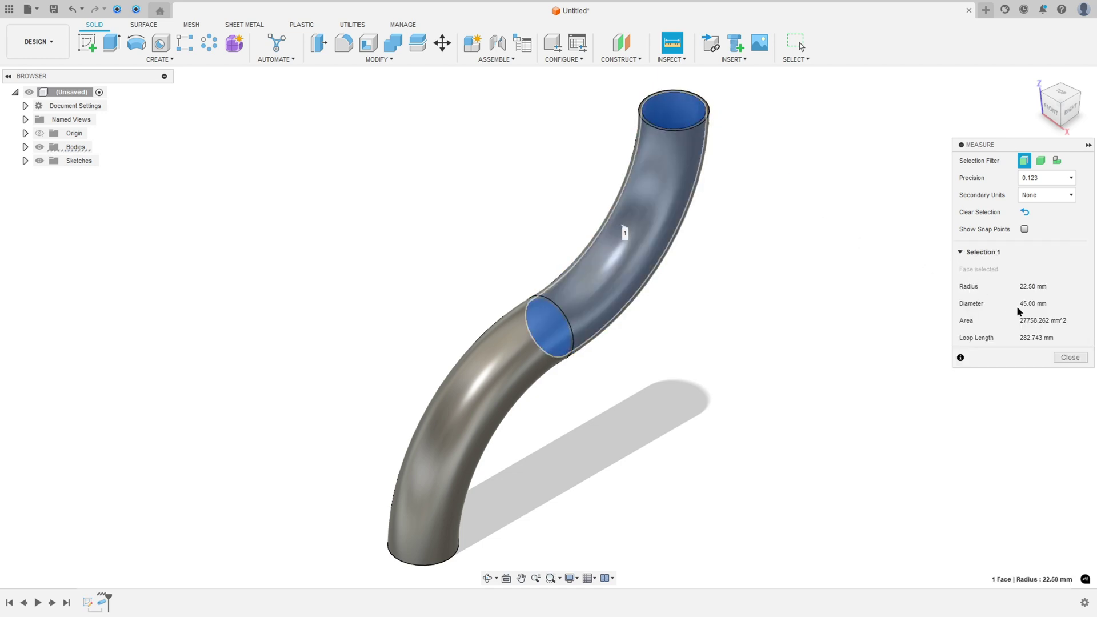
click(1071, 358)
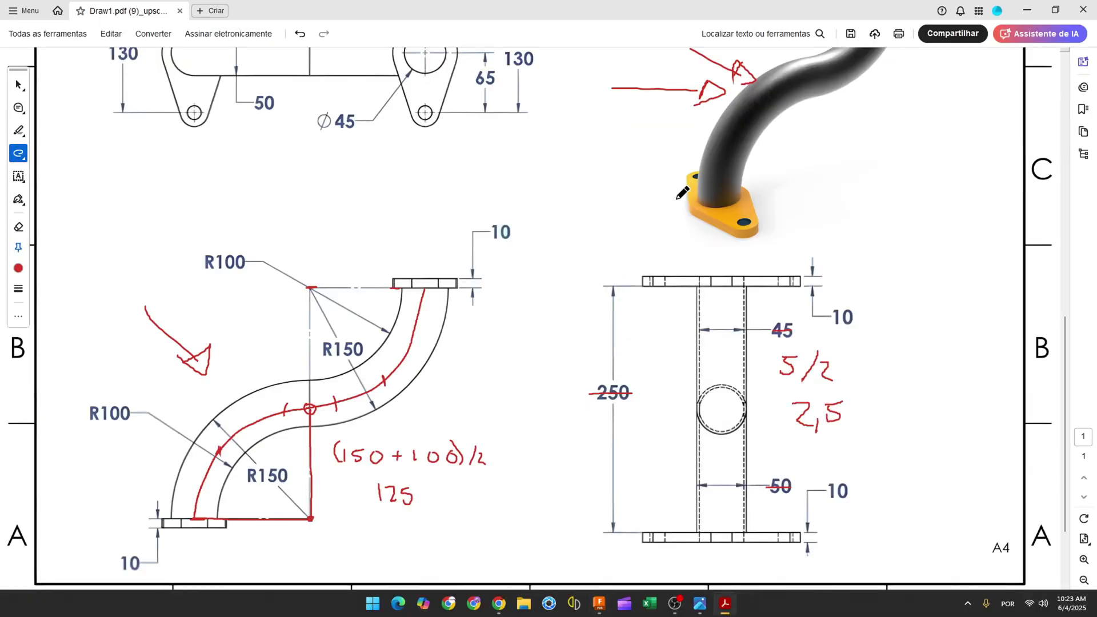
Switch to the PDF drawing, draw a red arrow at the lower flange in the render, and tick both flange outlines in the top view.
drag(654, 200, 677, 205)
scroll(503, 326, up, 3)
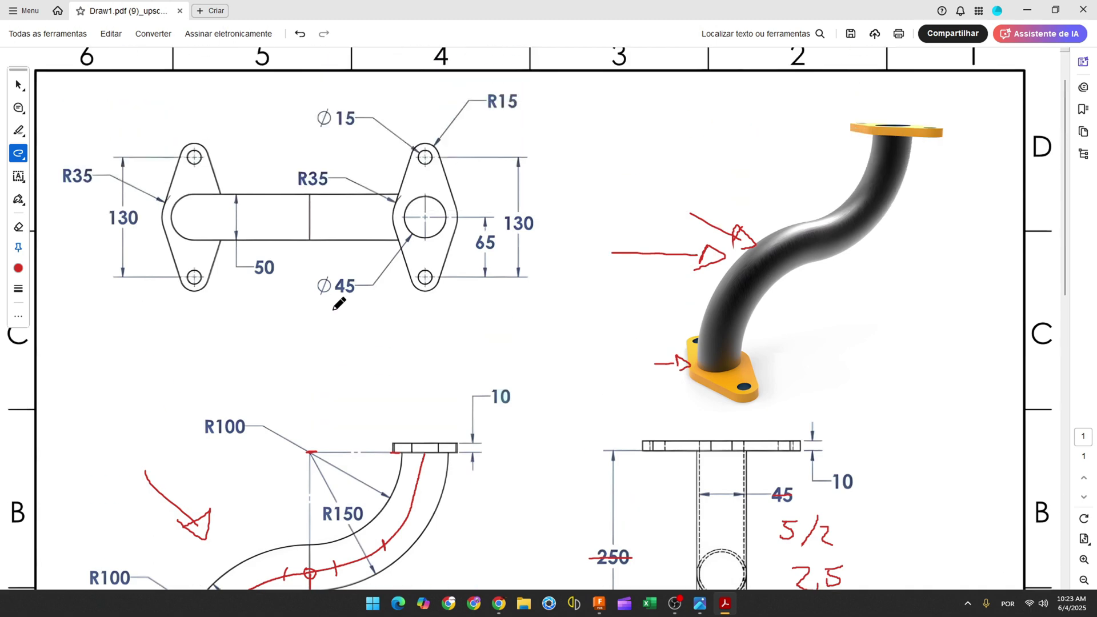
drag(168, 176, 176, 179)
drag(443, 179, 461, 177)
Mark the left flange's two hole centers in red and strike through the 130 spacing and Ø15 hole dimensions in the top view.
ctrl+scroll(309, 157, up, 2)
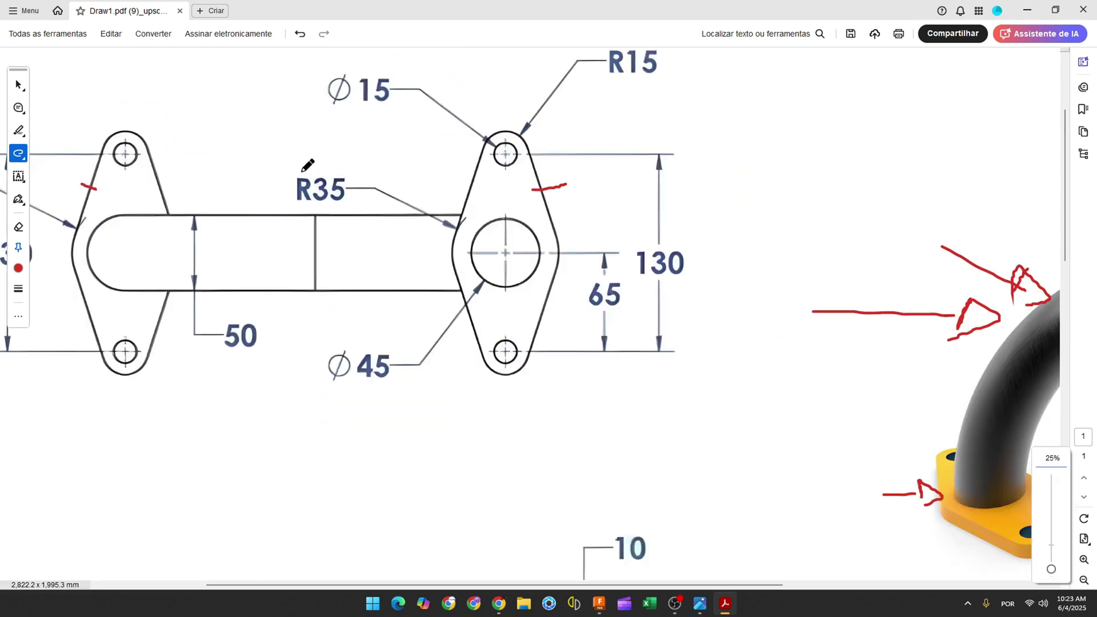
scroll(525, 590, left, 5)
scroll(525, 589, up, 1)
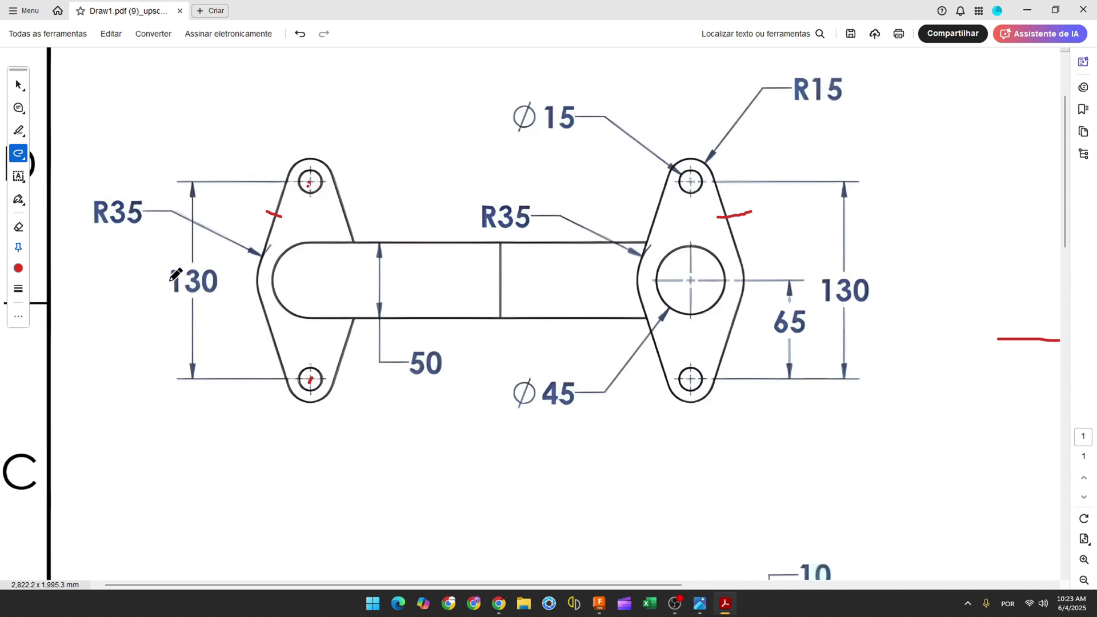
drag(170, 280, 208, 283)
drag(512, 119, 573, 119)
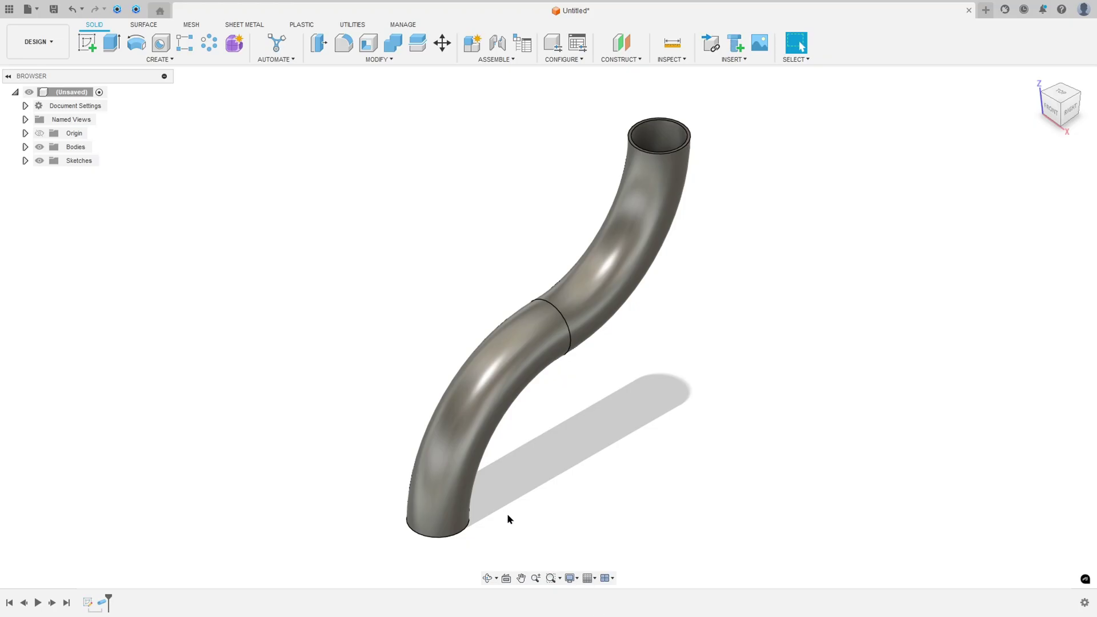
In Fusion, start a sketch on the horizontal plane at the pipe's base and draw a 15 mm circle about 100 mm left of the origin.
click(86, 43)
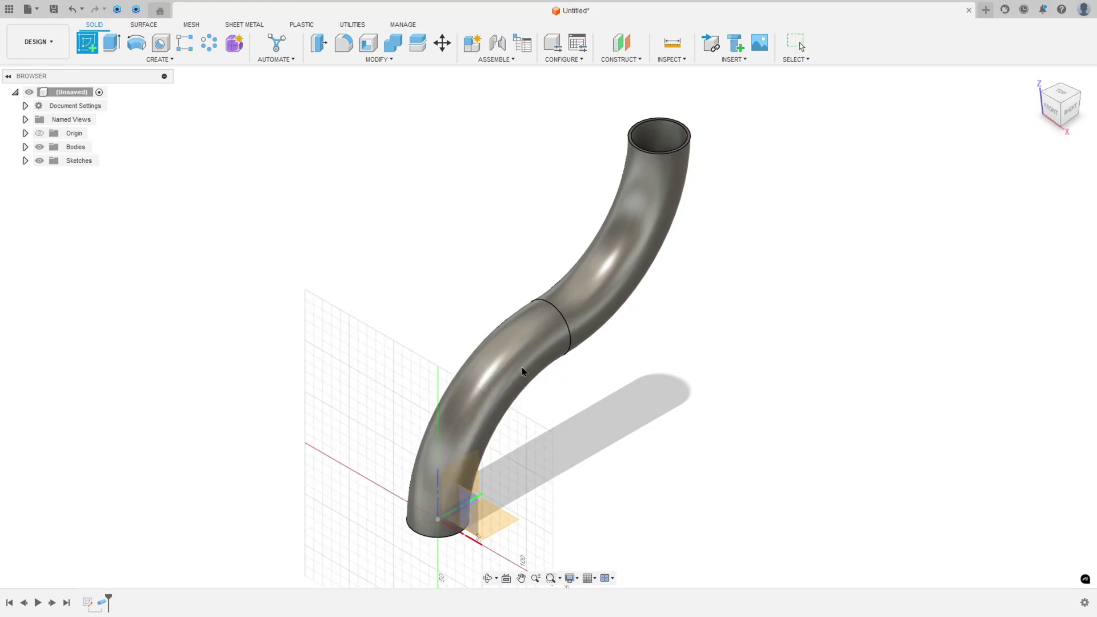
click(502, 523)
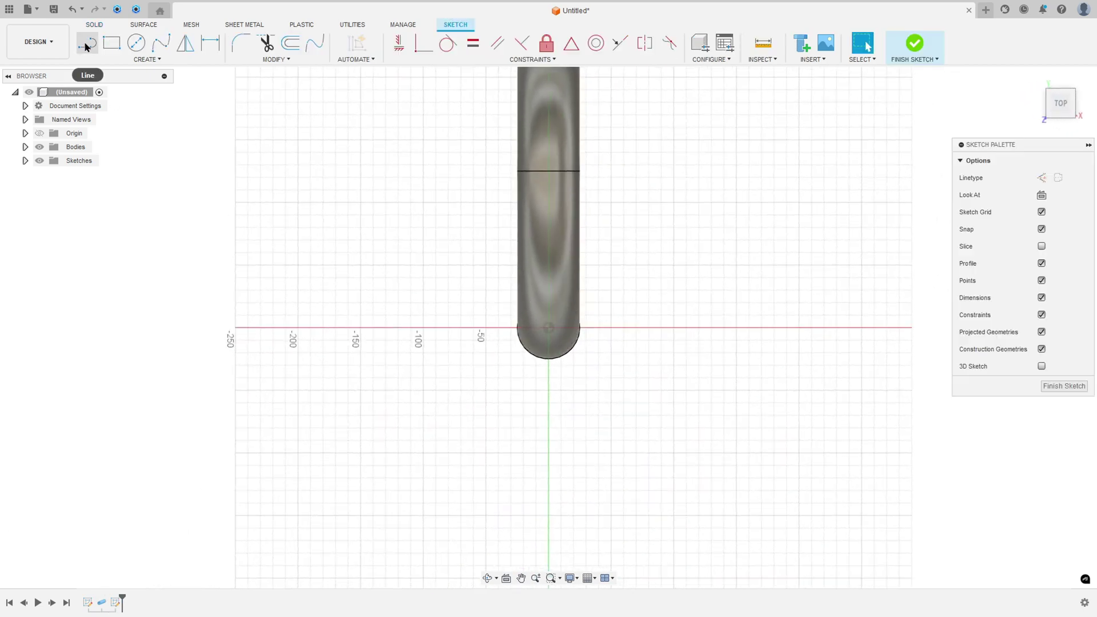
click(136, 43)
click(422, 328)
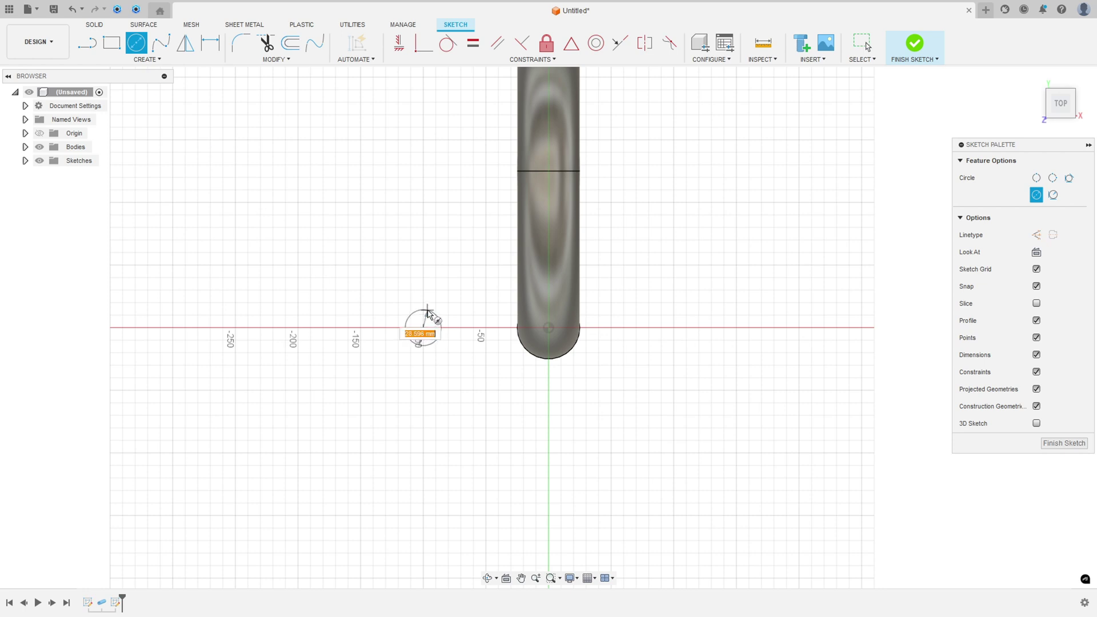
text(15)
key(Return)
key(Escape)
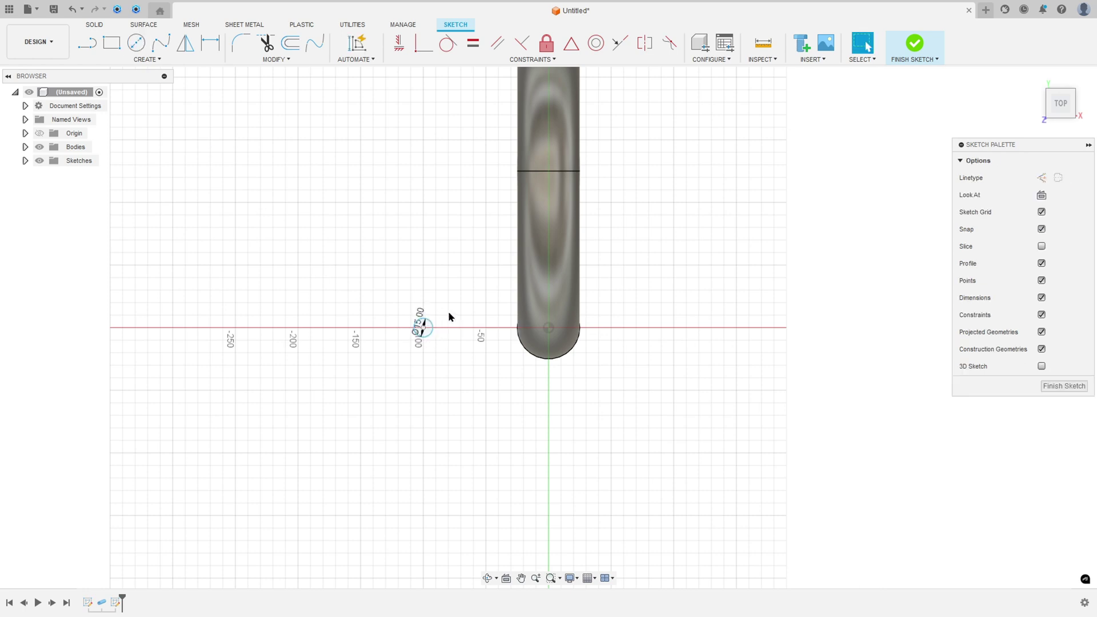
Draw a second 15 mm circle on the horizontal axis about 100 mm right of the origin.
key(c)
click(673, 327)
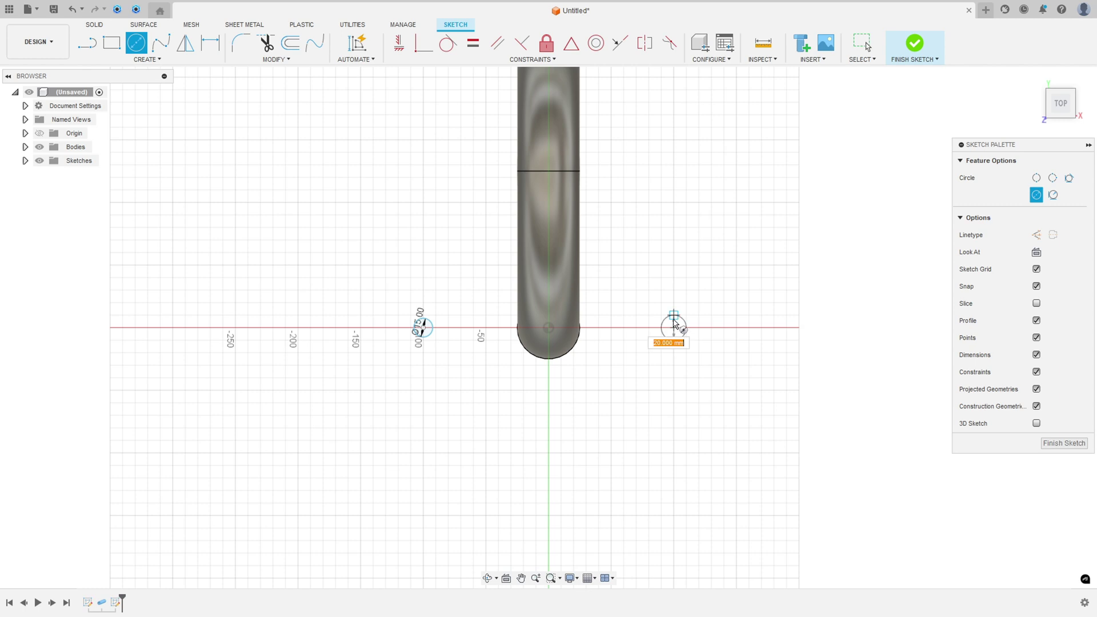
text(15)
key(Return)
key(Escape)
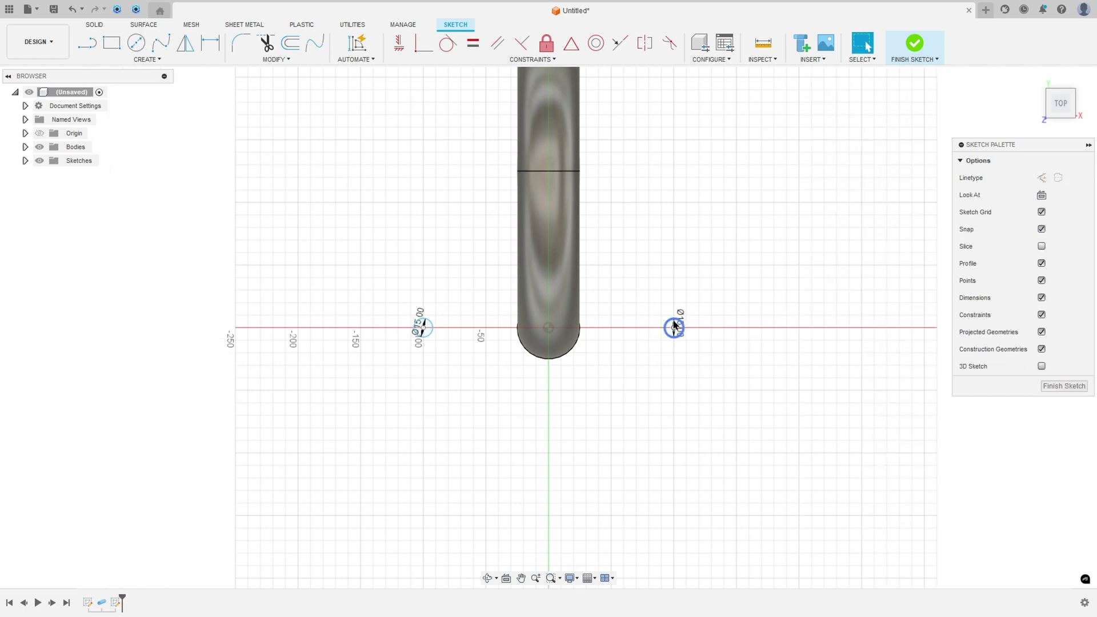
Dimension the horizontal distance between the two circle centers as 130 mm.
click(210, 42)
click(424, 337)
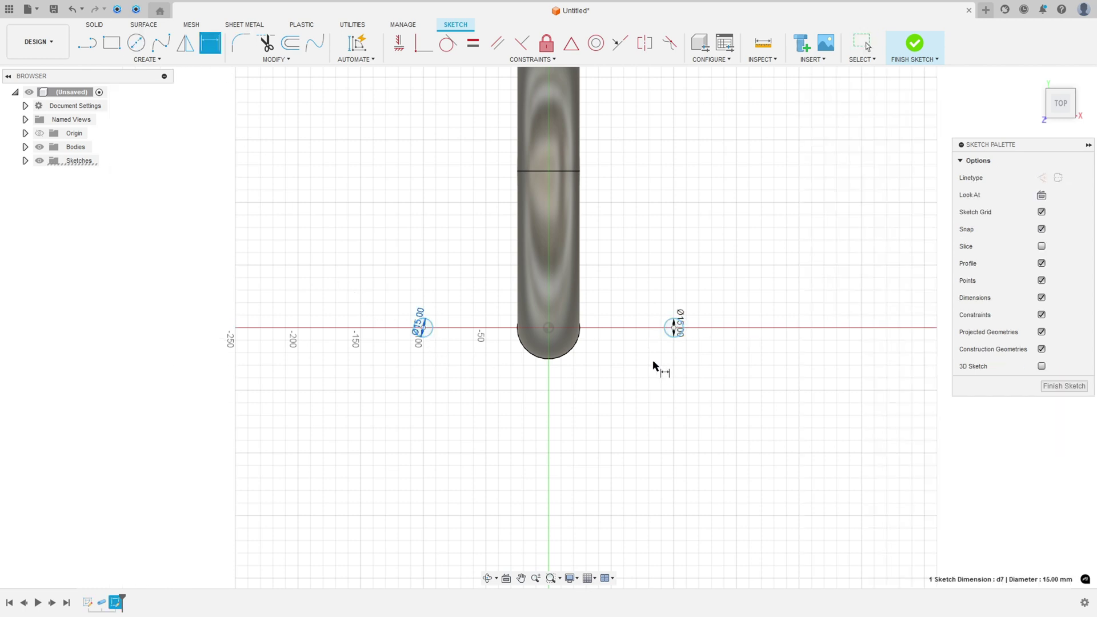
ctrl+click(676, 327)
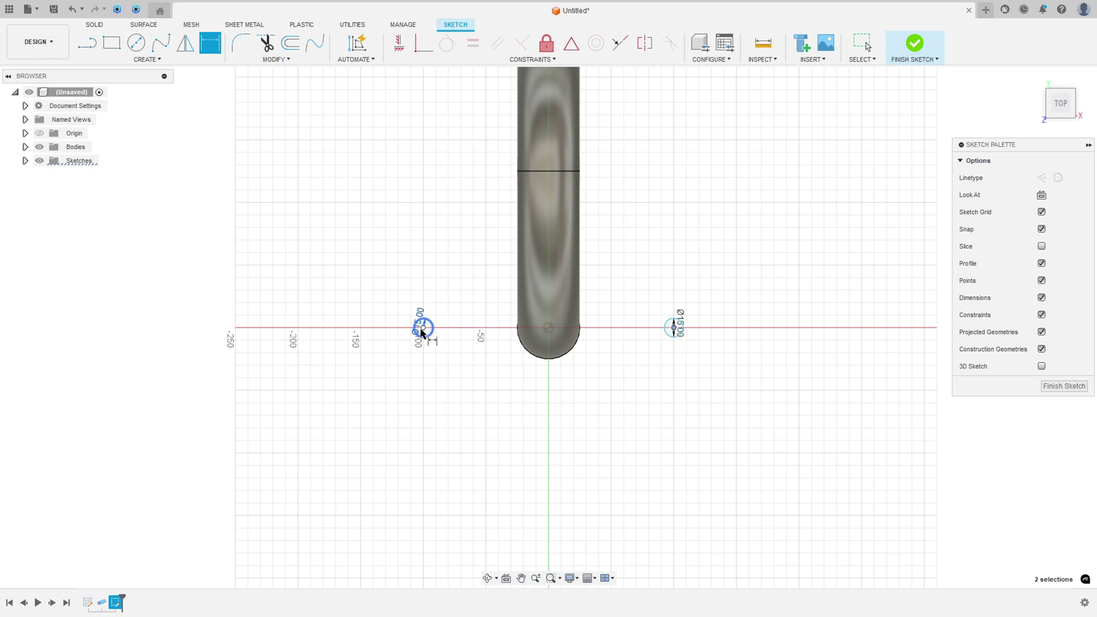
click(422, 330)
click(551, 400)
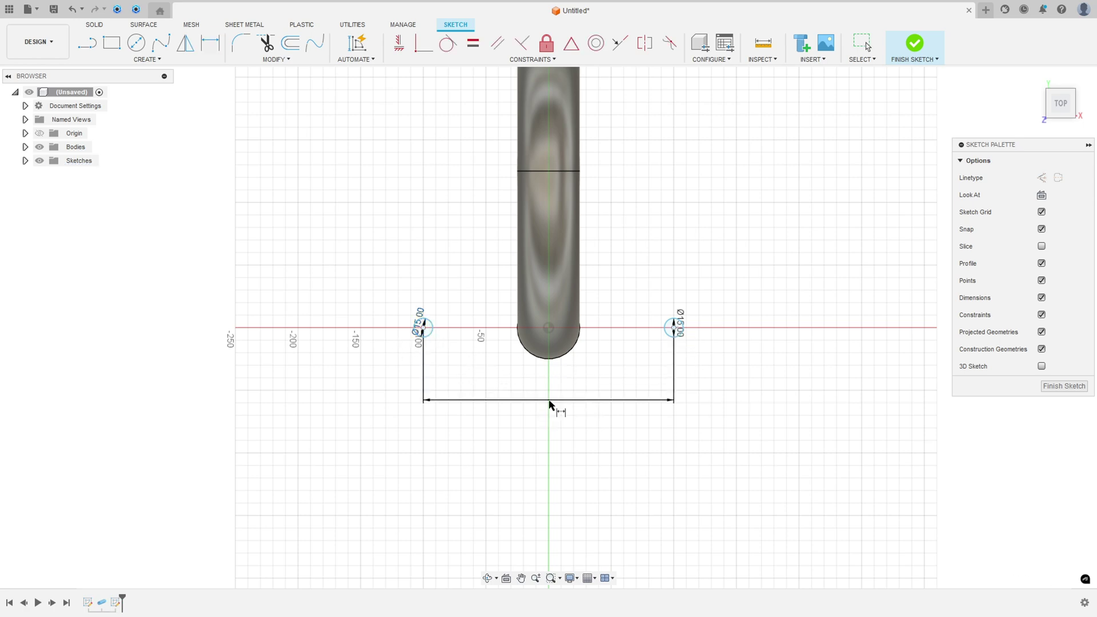
text(130)
key(Return)
Dimension the horizontal distance from the left circle's center to the origin as 130/2.
scroll(559, 357, up, 4)
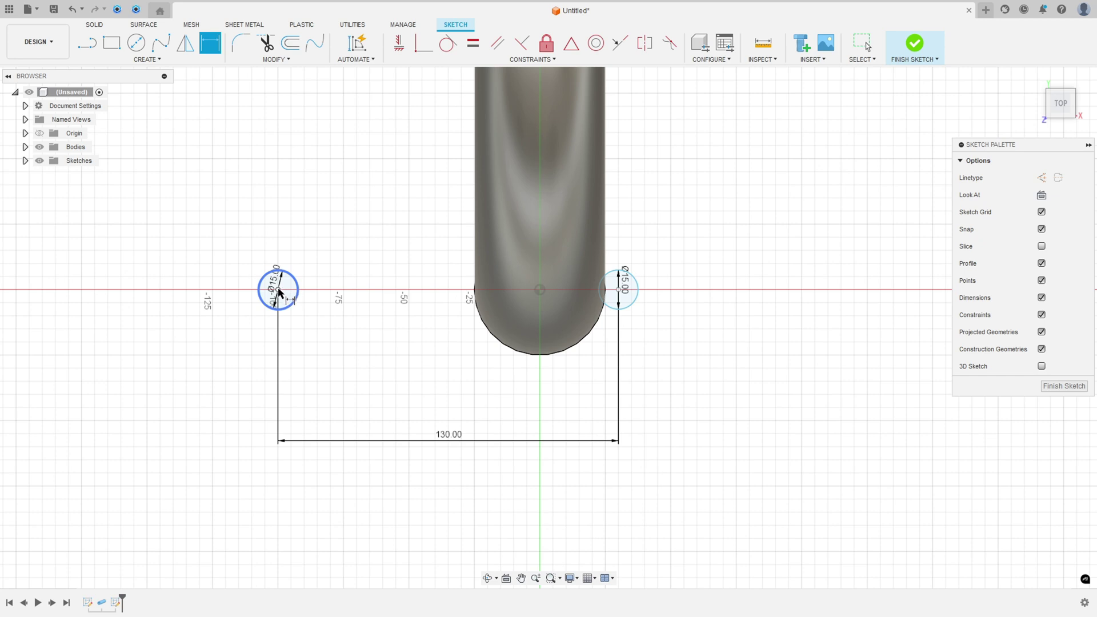
click(278, 290)
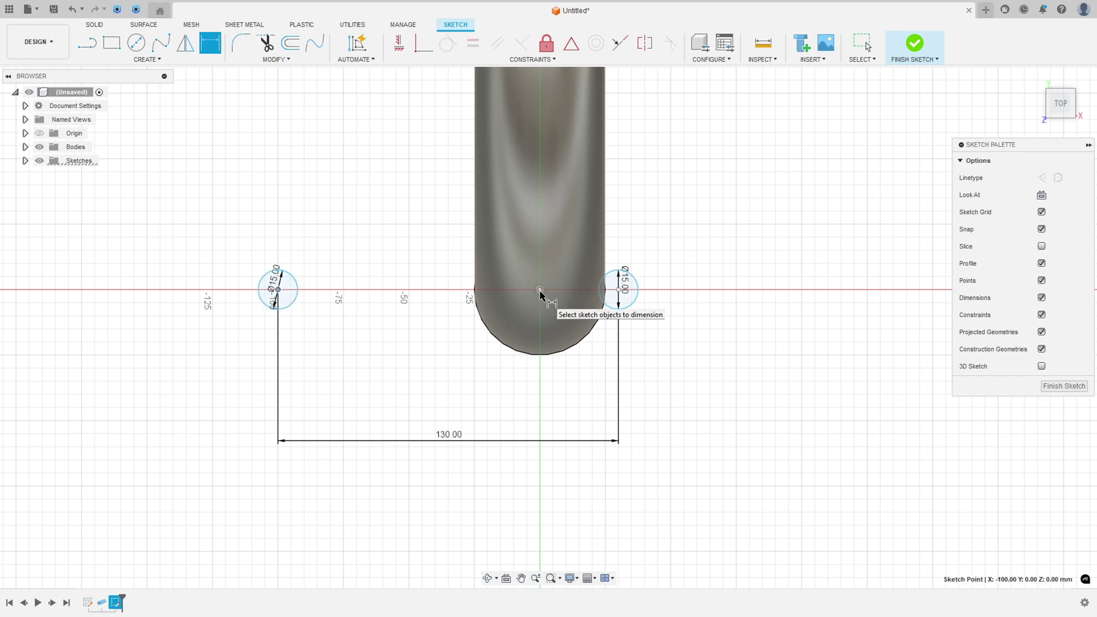
click(540, 292)
click(410, 413)
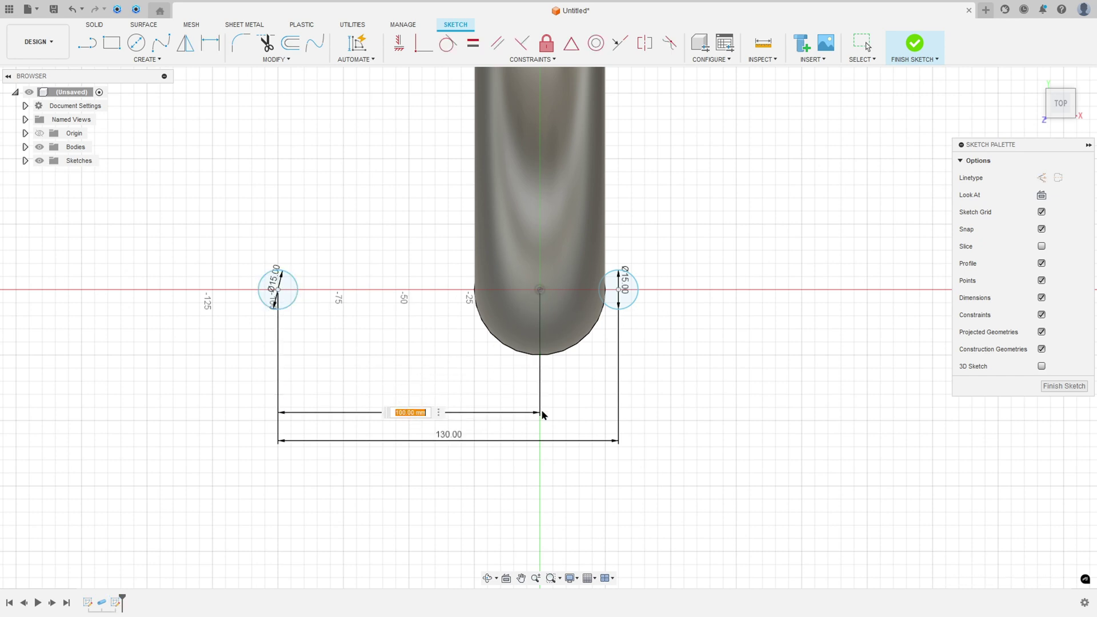
text(130/2)
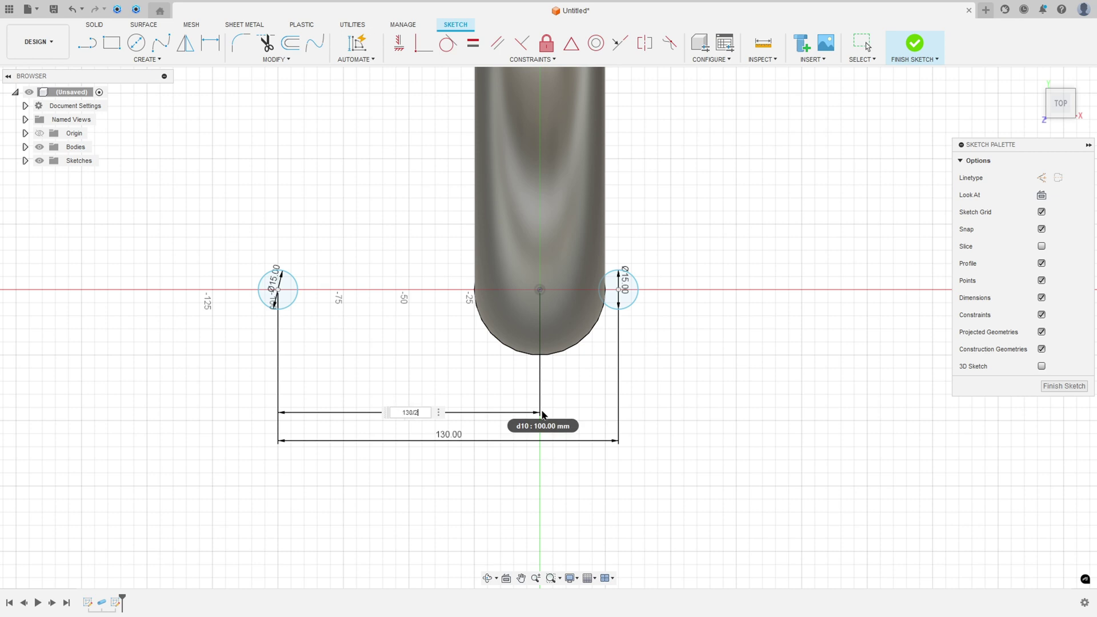
key(Return)
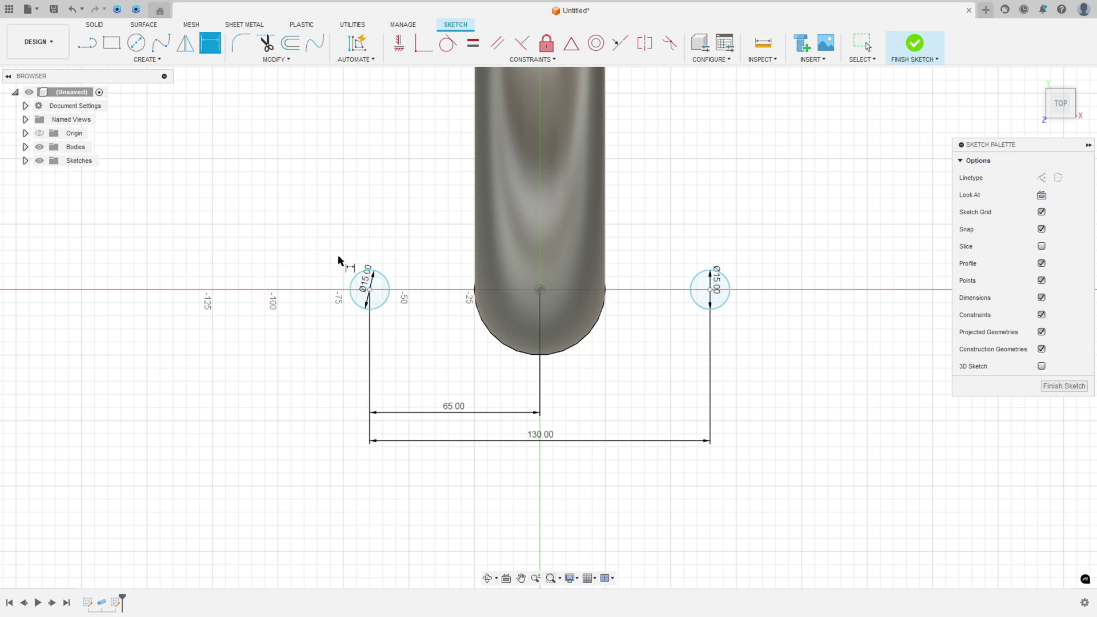
Apply horizontal constraints aligning the left and right circle centers with the origin.
click(399, 43)
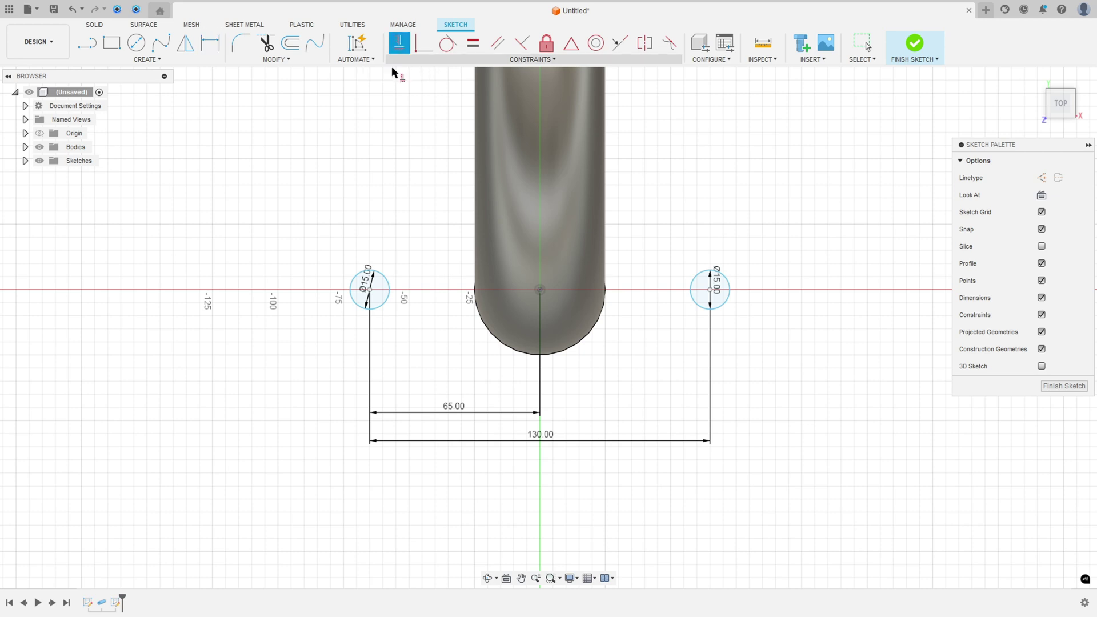
click(369, 290)
click(539, 290)
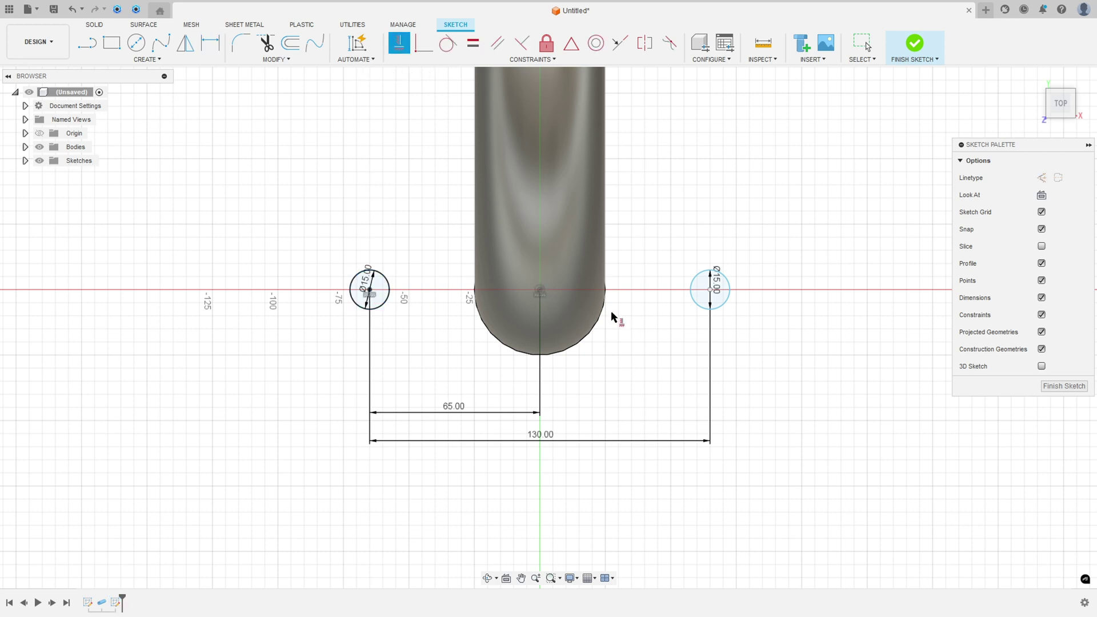
click(710, 290)
click(539, 290)
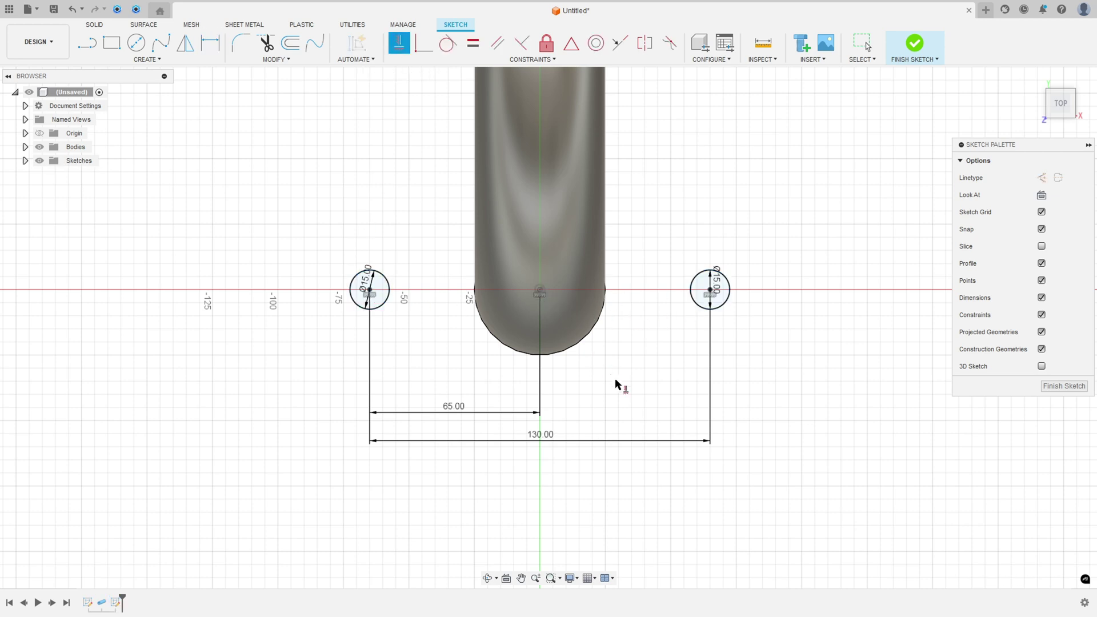
Project the inner and outer circular edges of the pipe's lower end into the flange sketch.
shift+middle_drag(617, 375, 608, 203)
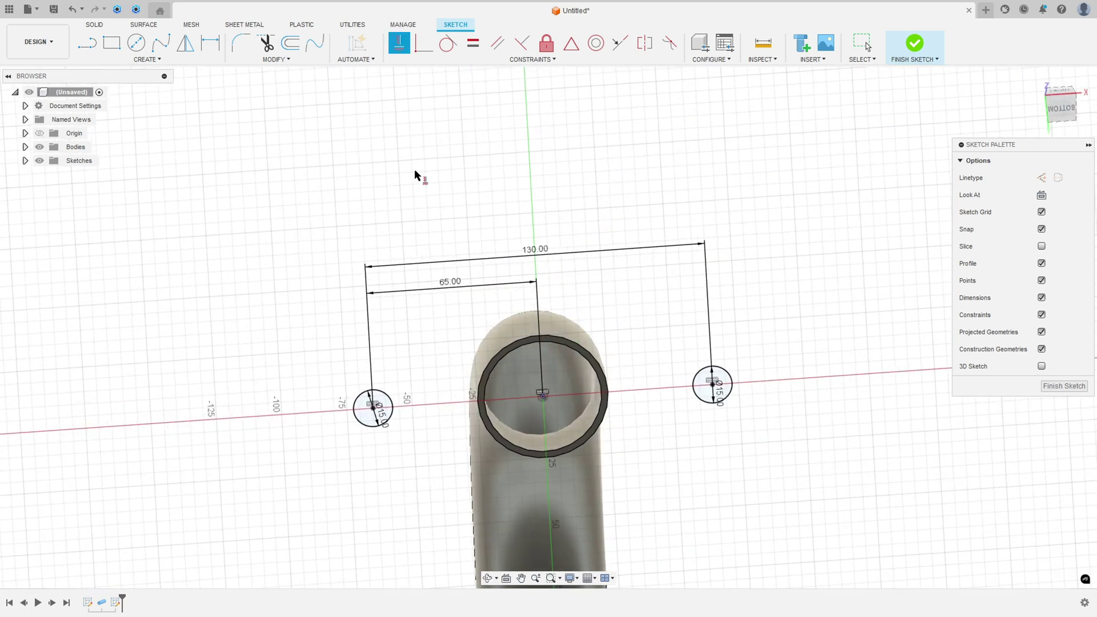
click(149, 60)
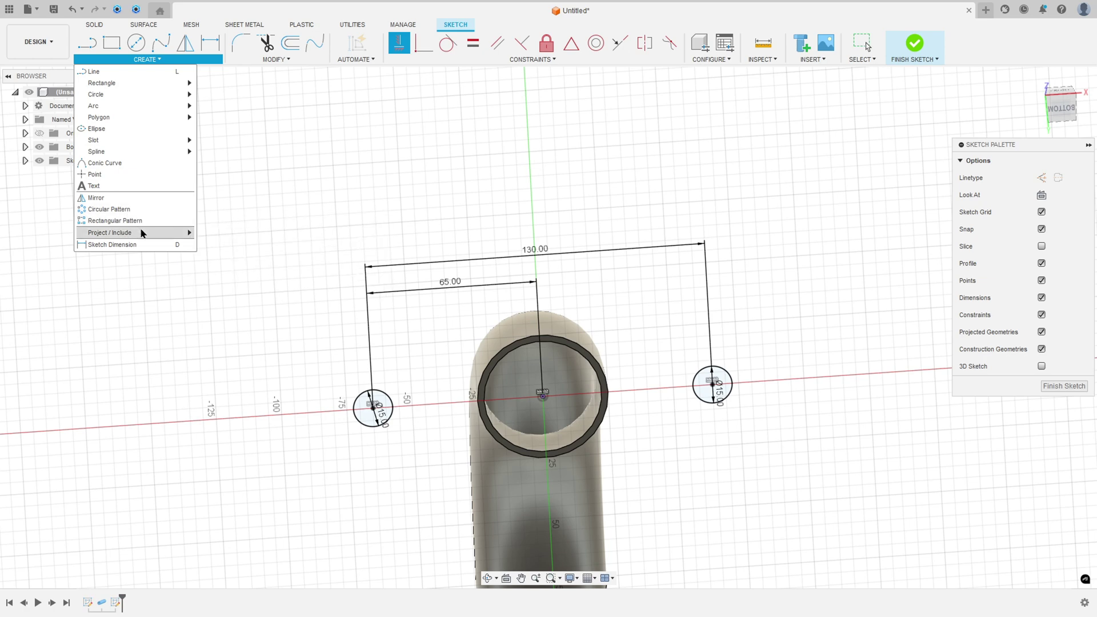
mouse_move(147, 233)
click(217, 233)
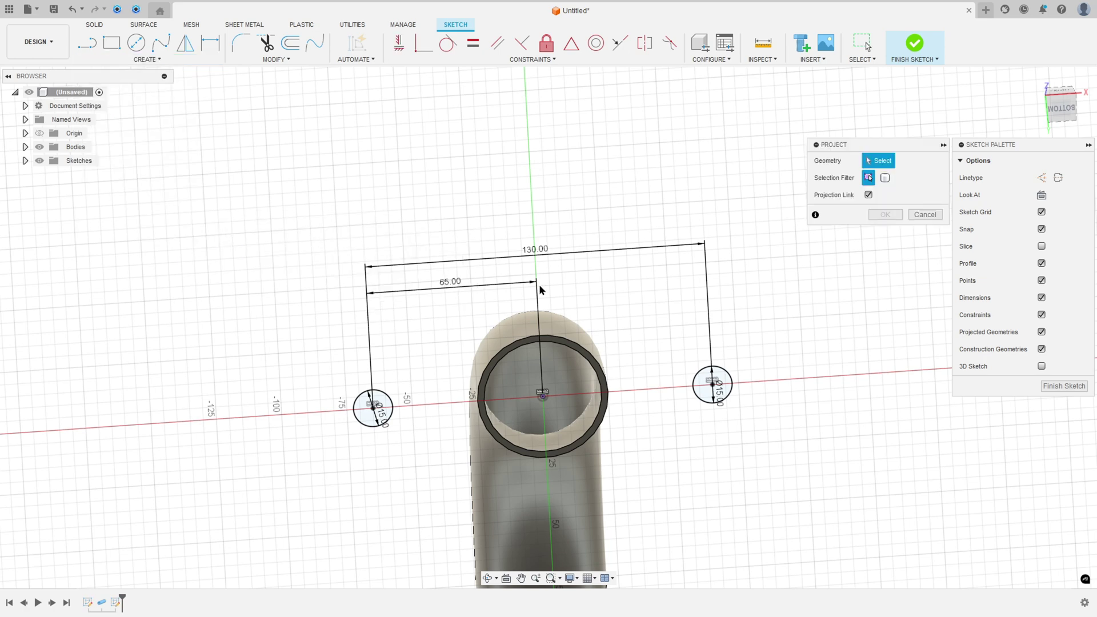
click(514, 348)
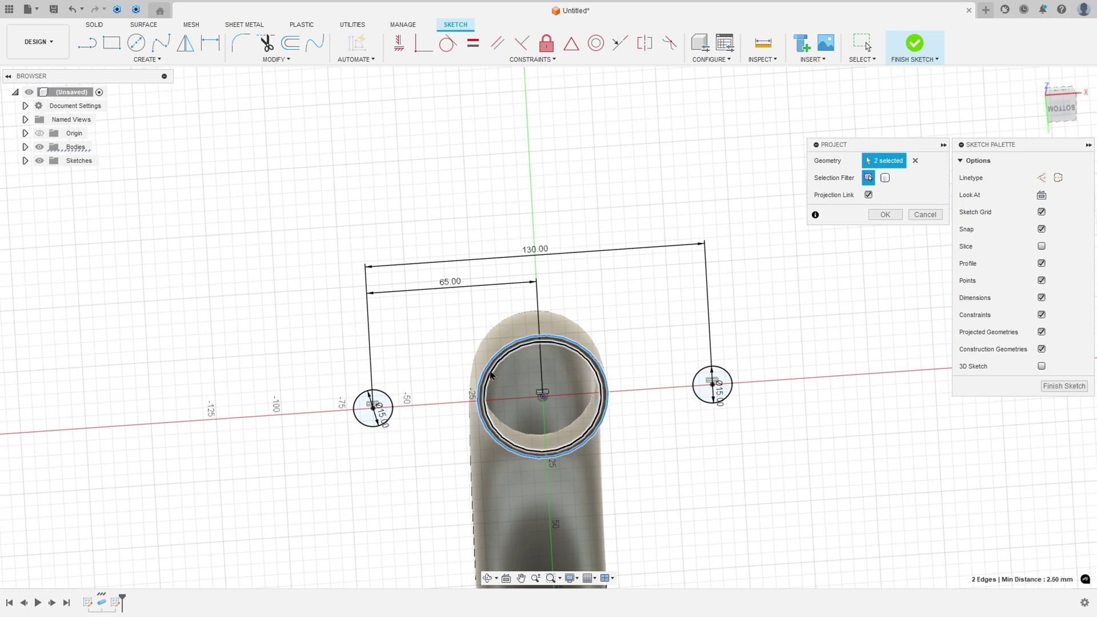
scroll(453, 355, up, 4)
click(540, 364)
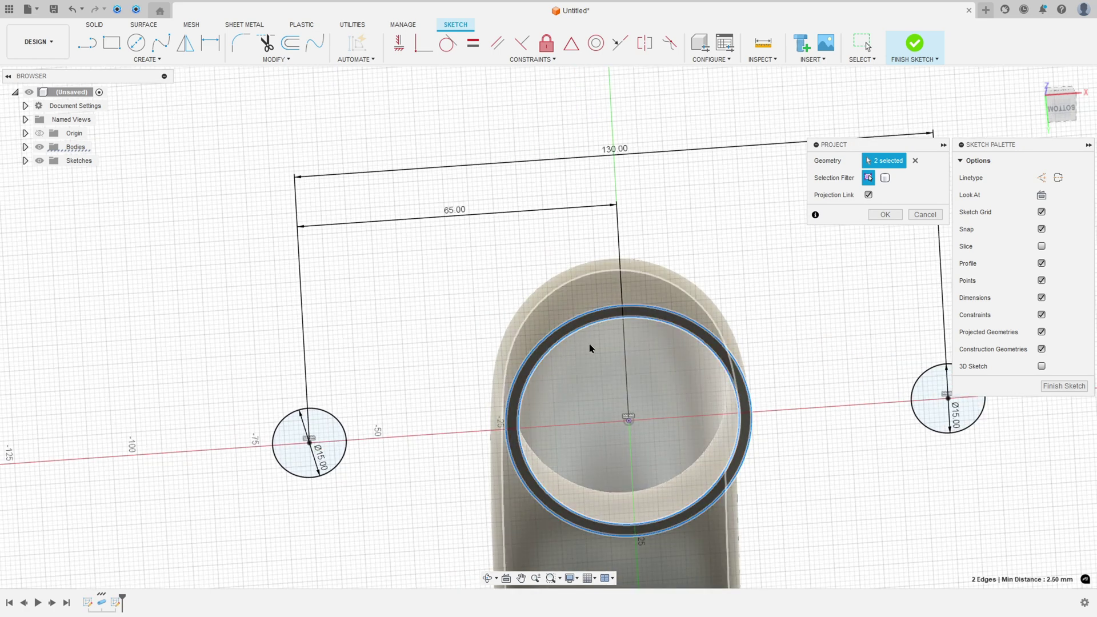
click(885, 215)
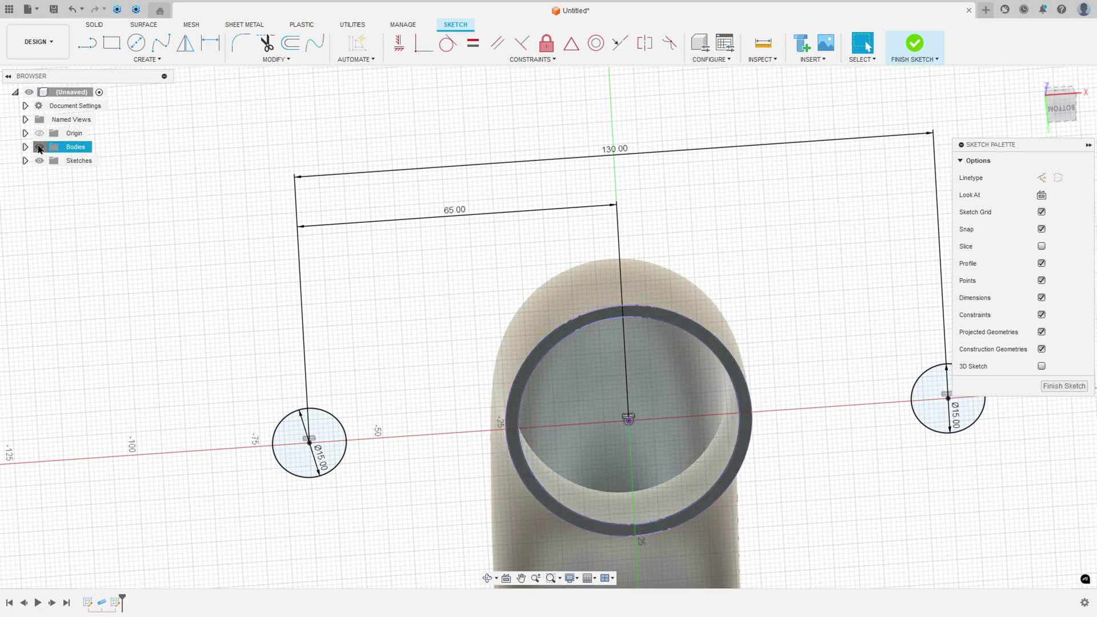
Hide the bodies and orient the sketch to the top view with the two holes lying horizontally.
click(39, 147)
click(1035, 77)
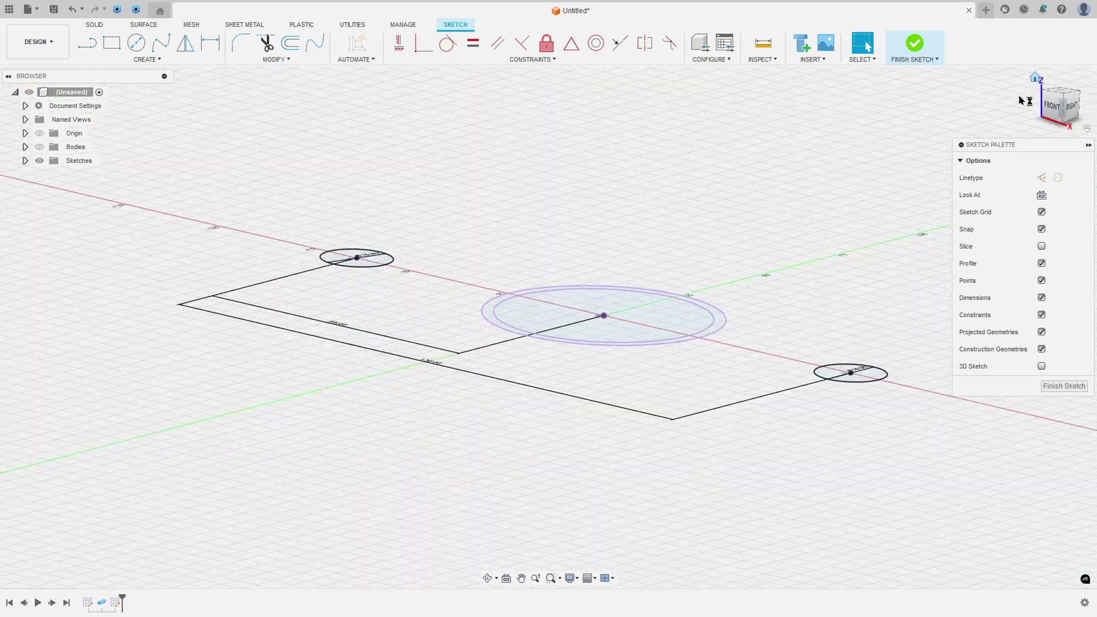
click(1057, 92)
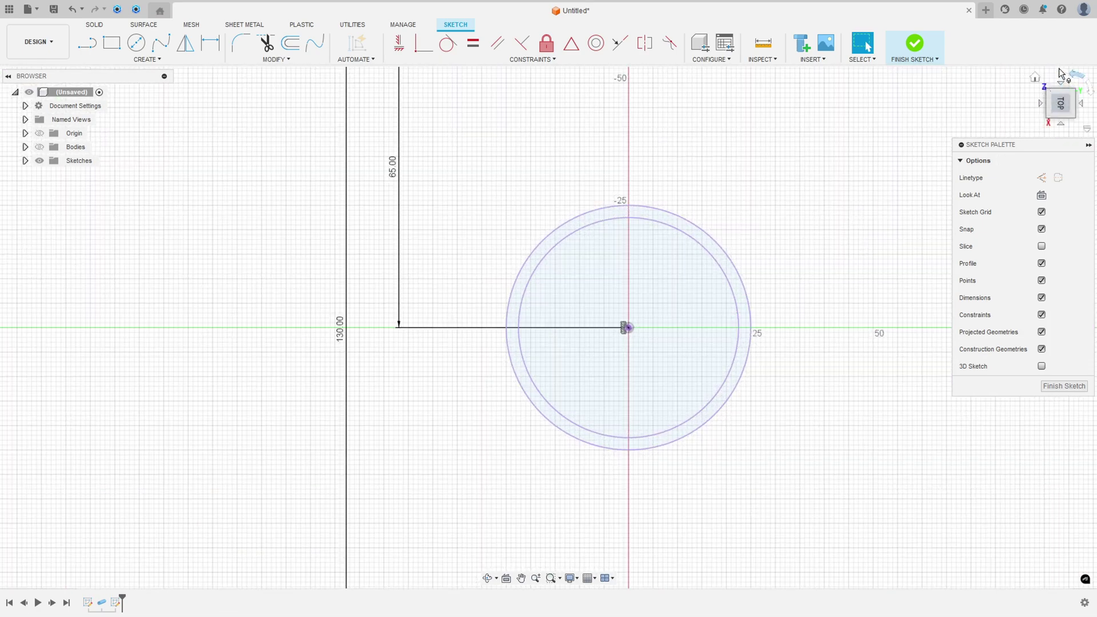
click(1074, 76)
scroll(485, 312, down, 3)
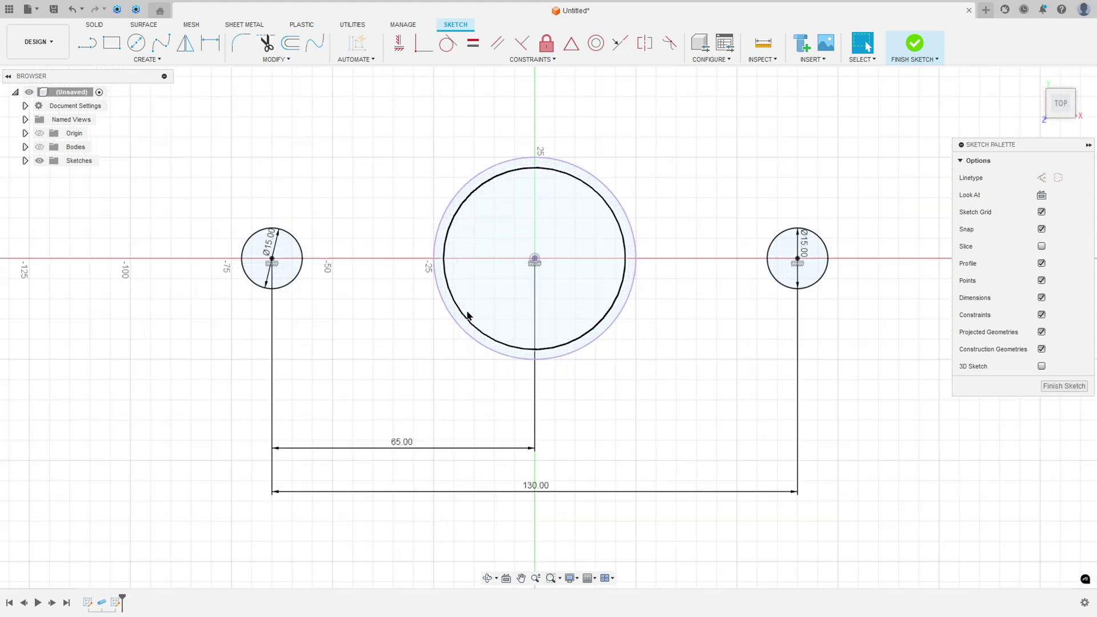
Switch to the PDF drawing and trace the right flange's side arcs and rounded upper end in red.
key(alt+Tab)
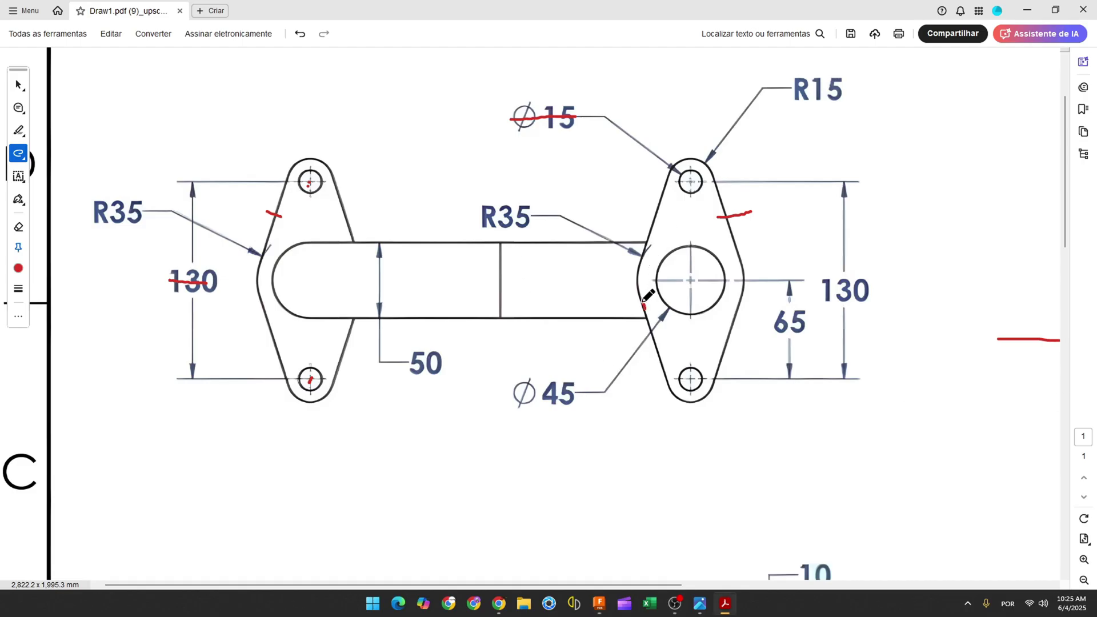
drag(644, 306, 639, 260)
drag(738, 255, 741, 293)
mouse_move(670, 173)
mouse_down()
mouse_move(709, 168)
mouse_move(667, 175)
mouse_move(645, 250)
mouse_up()
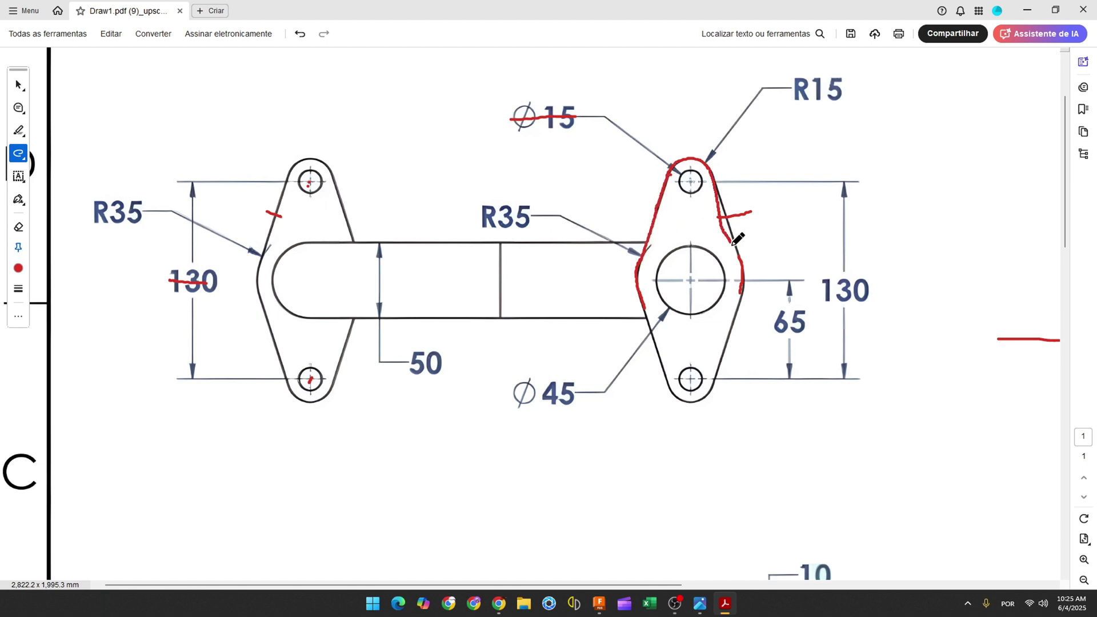
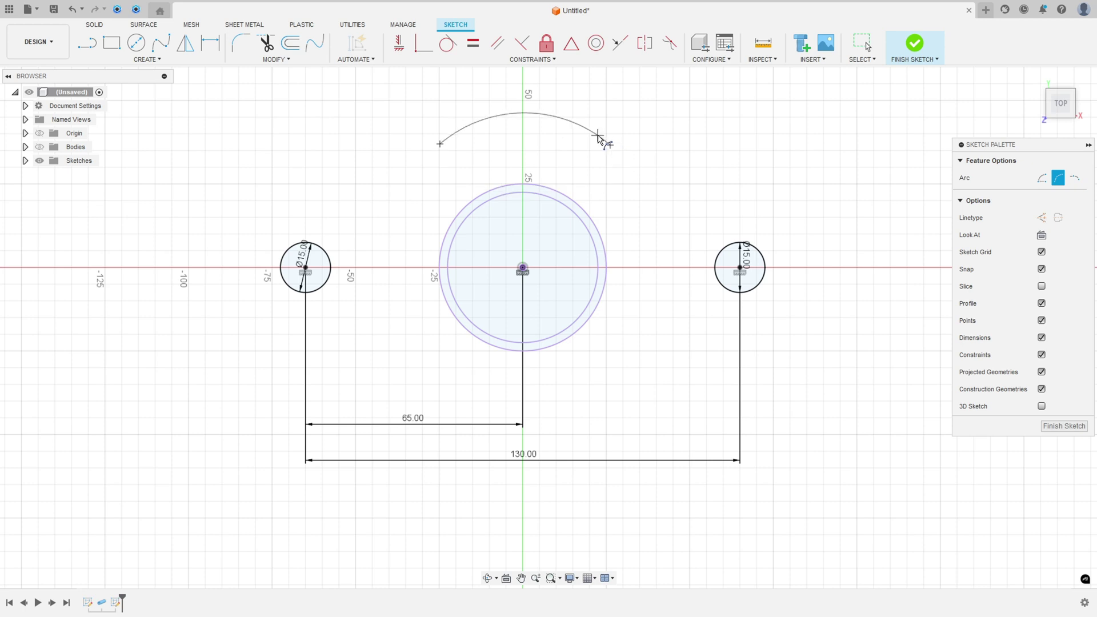
Sketch a closed flange outline with arcs above and below the pipe and around both holes, joined by four slanted lines.
key(l)
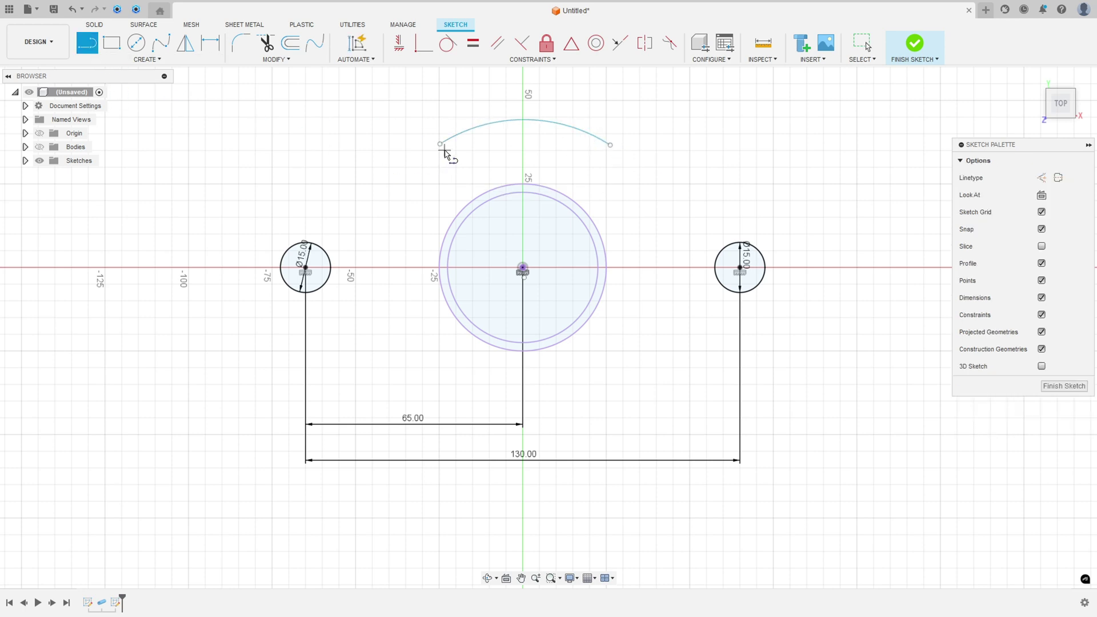
drag(440, 144, 278, 317)
drag(476, 401, 616, 406)
mouse_move(790, 300)
mouse_down()
mouse_move(833, 245)
mouse_move(798, 203)
mouse_move(775, 201)
mouse_up()
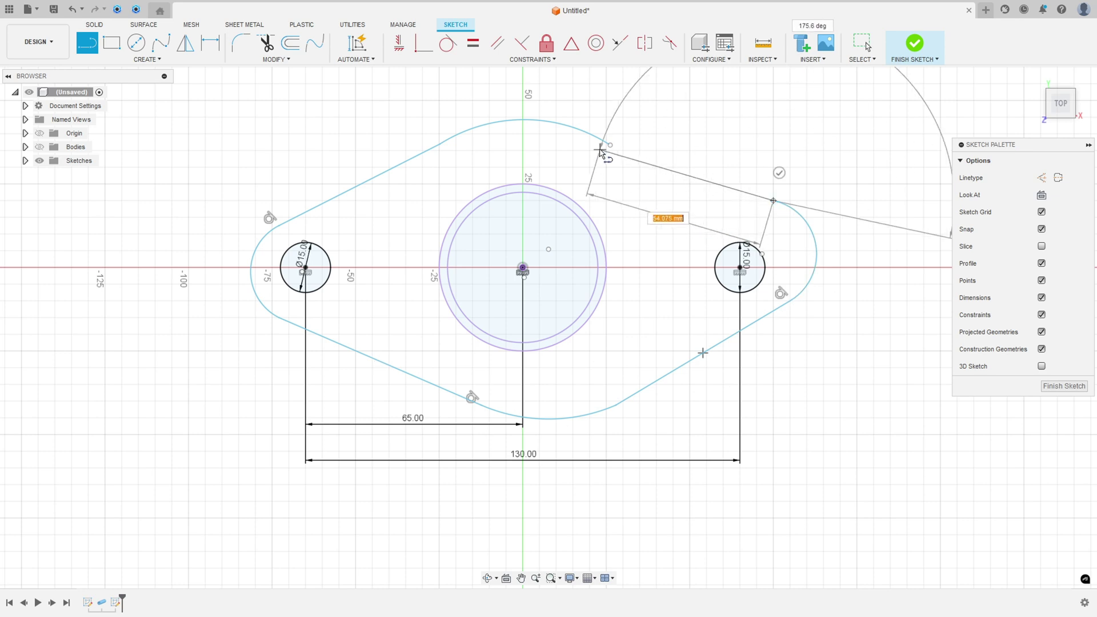
click(611, 145)
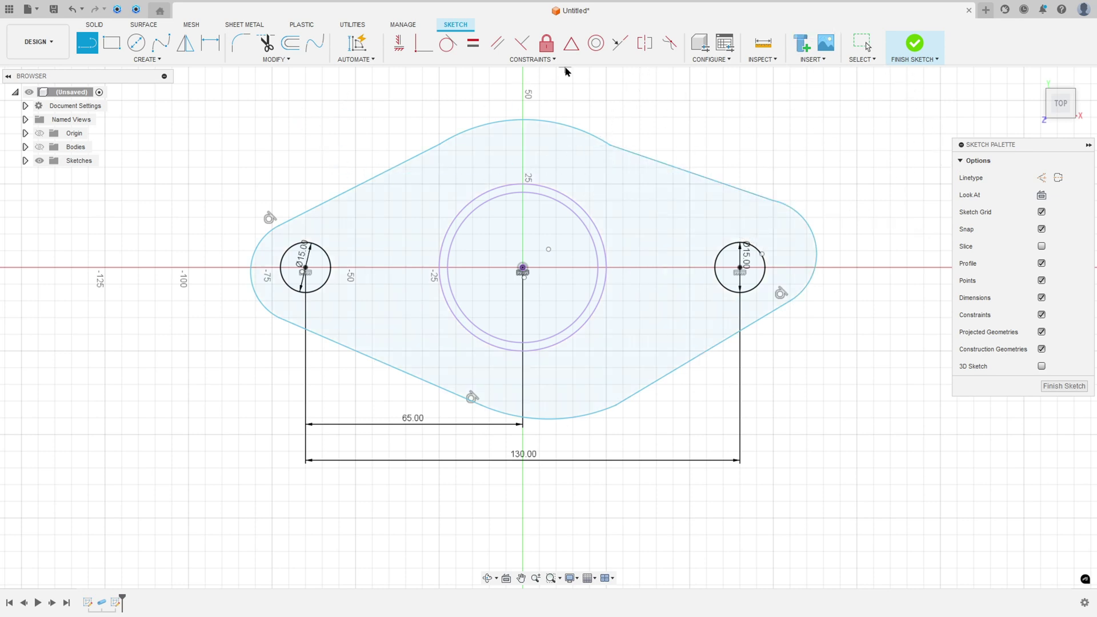
Add the missing tangent constraints between the outline's slanted lines and its upper, lower, left and right arcs.
click(448, 43)
click(423, 152)
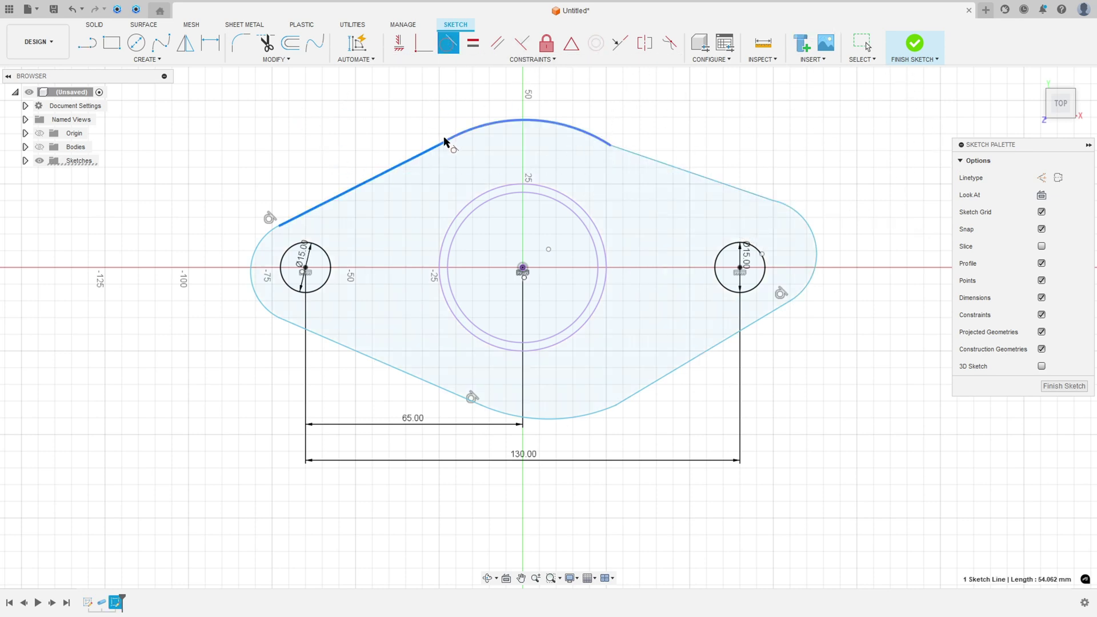
click(445, 141)
click(656, 161)
click(606, 143)
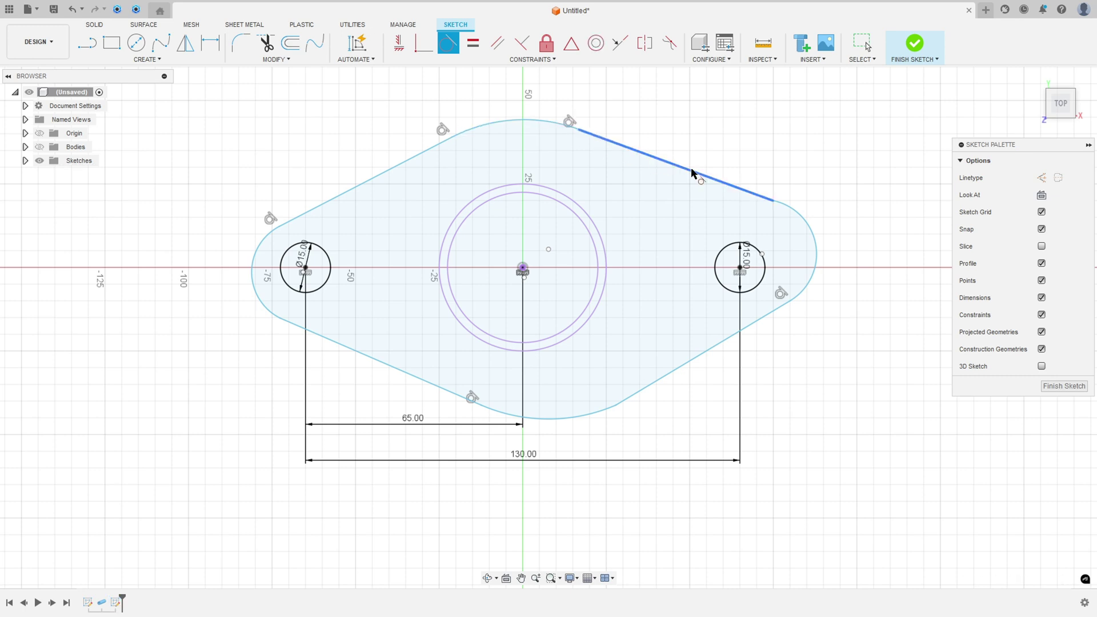
click(809, 240)
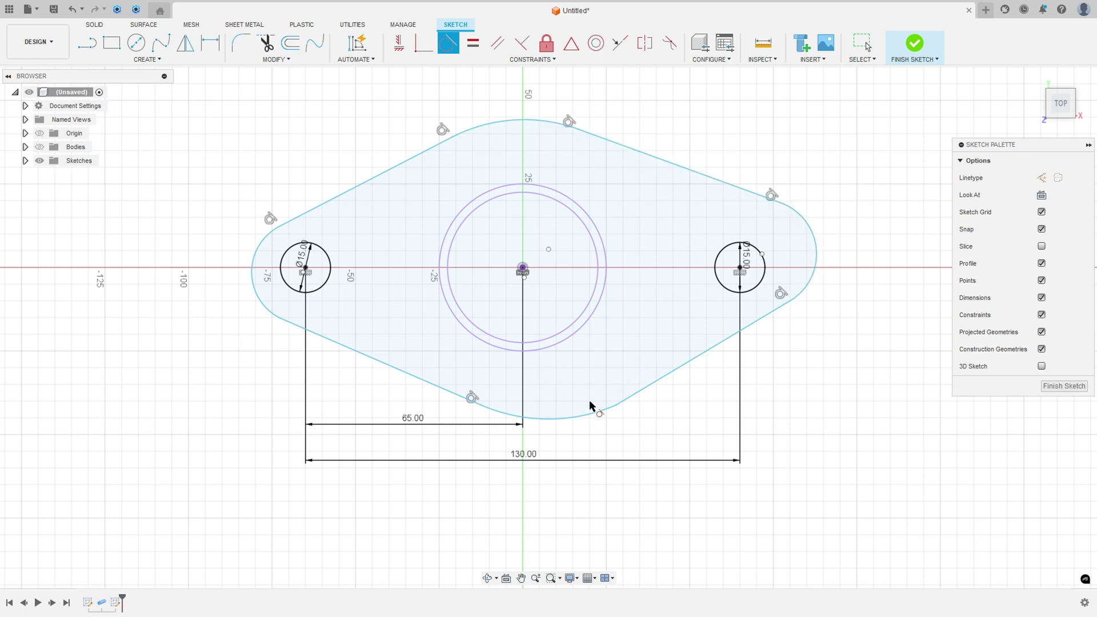
click(632, 398)
click(577, 416)
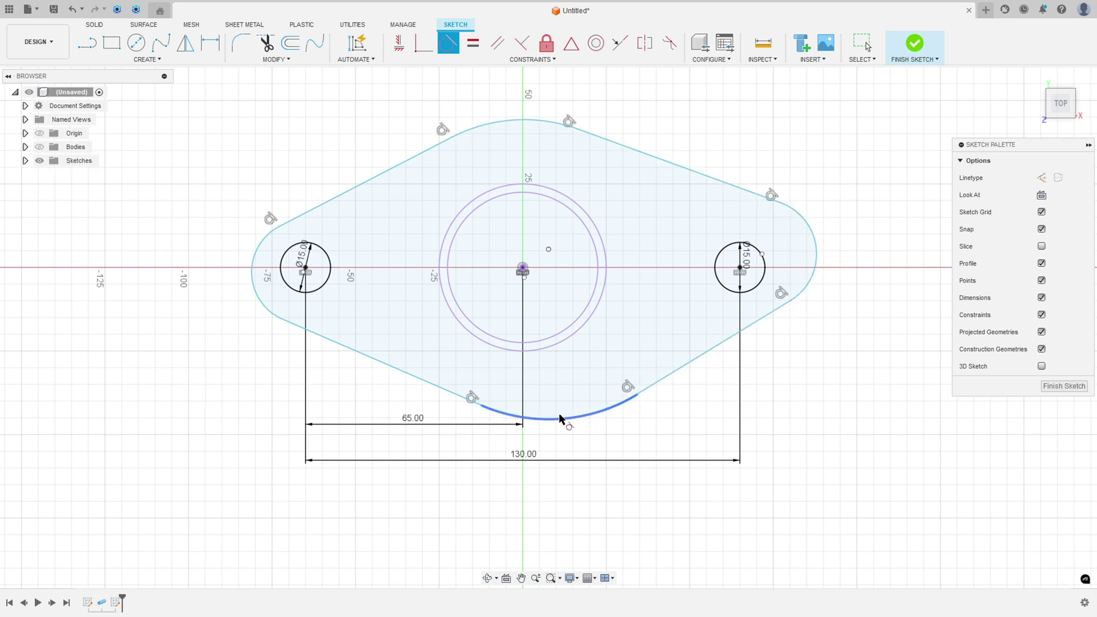
click(320, 342)
click(259, 304)
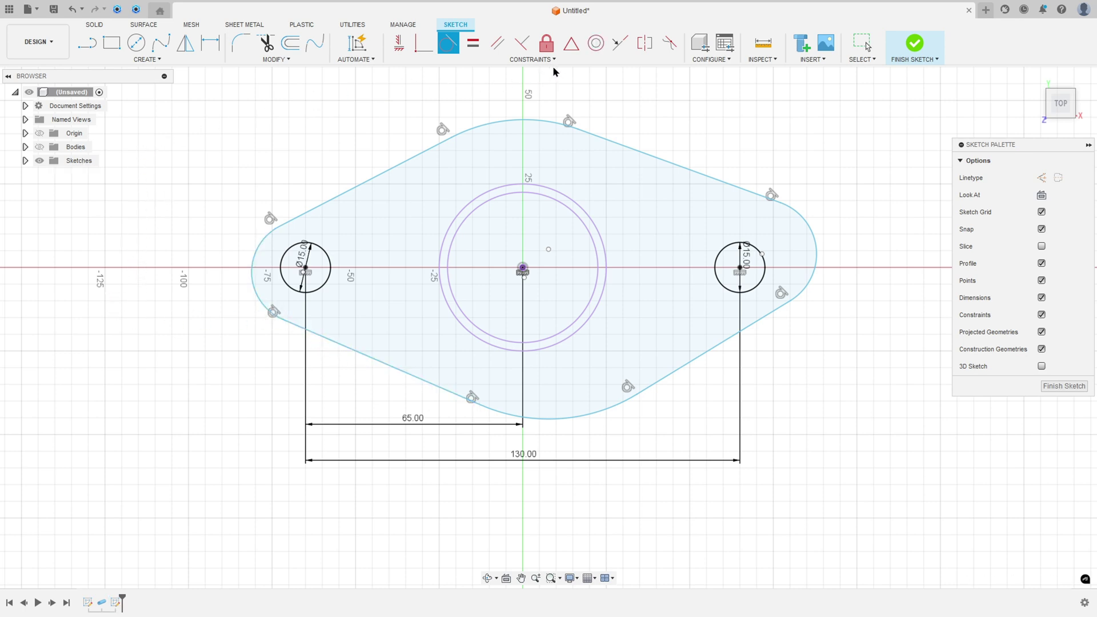
Make the left and right end arcs concentric with their 15 mm hole circles.
click(596, 44)
click(263, 252)
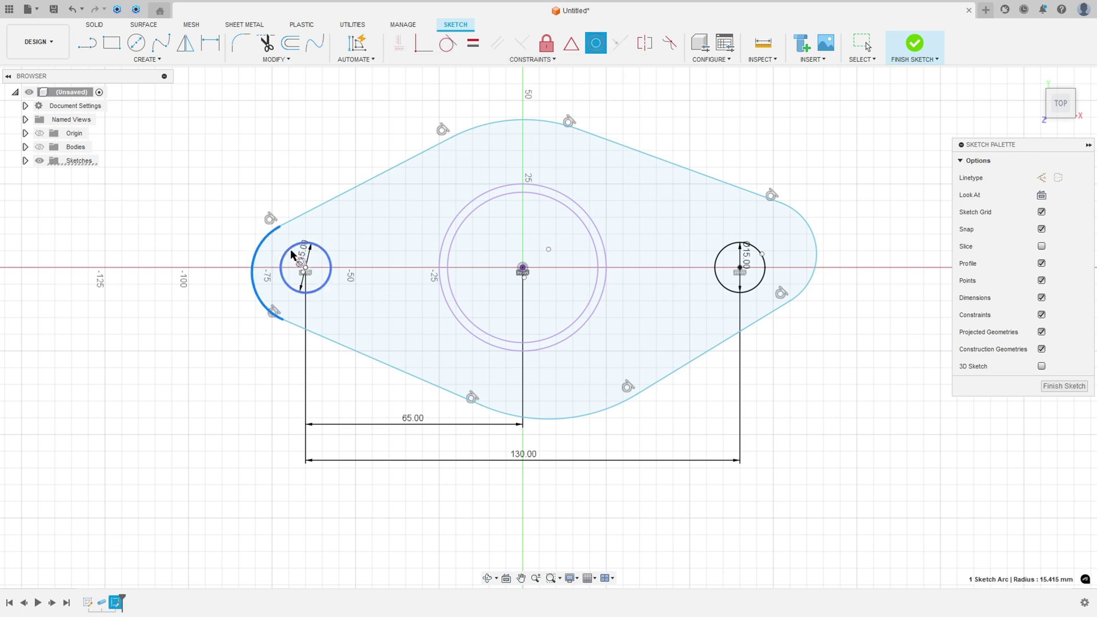
click(288, 255)
click(819, 251)
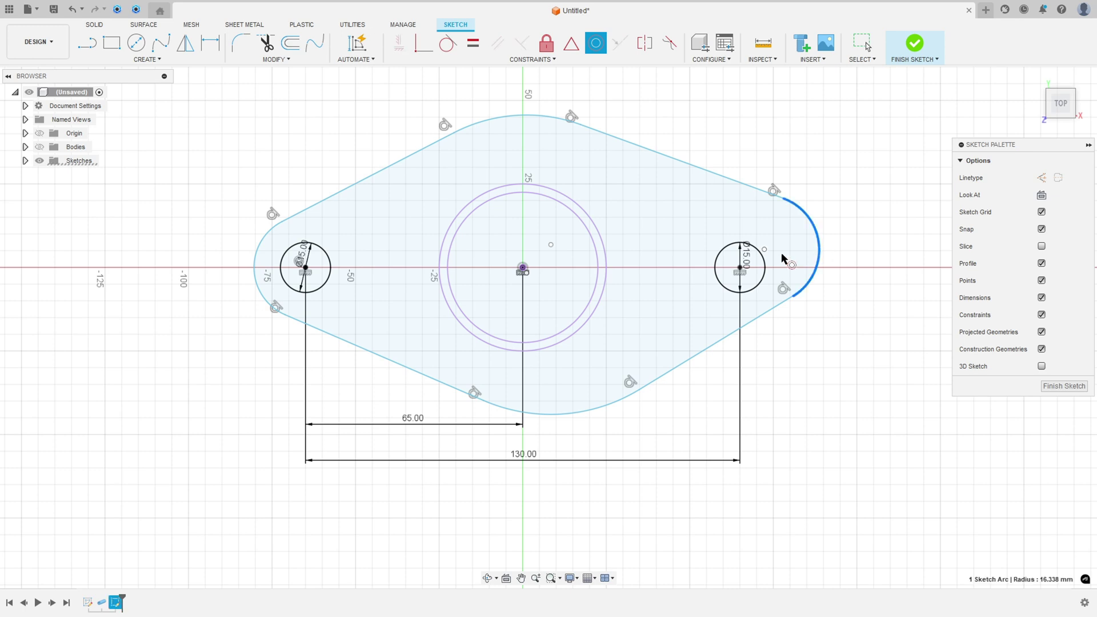
click(766, 273)
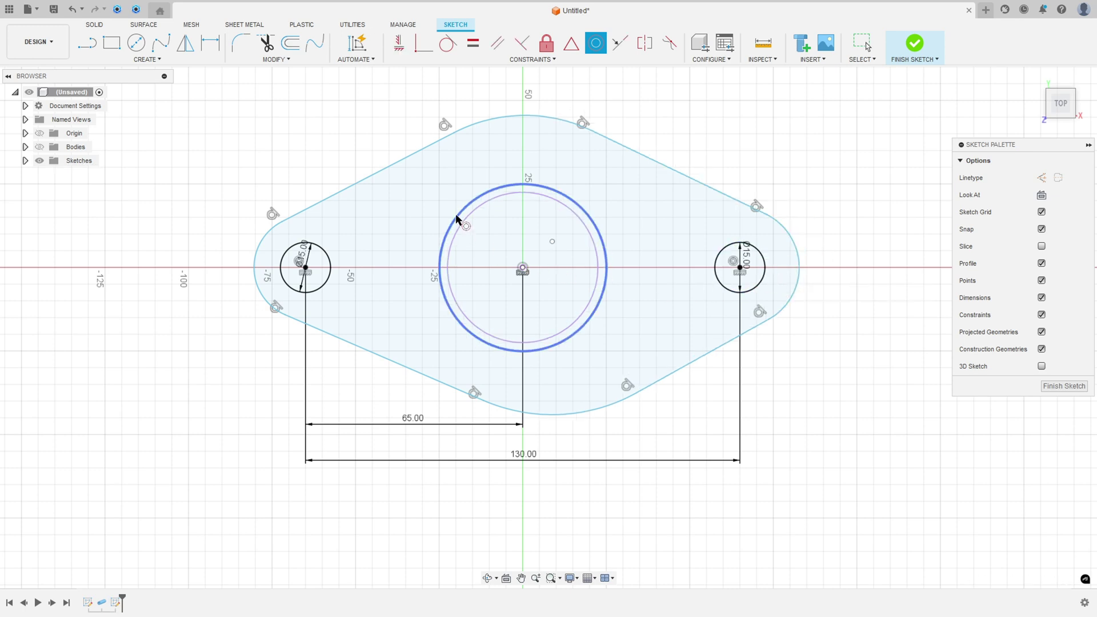
Make the upper and lower outline arcs concentric with the projected pipe circles.
click(535, 117)
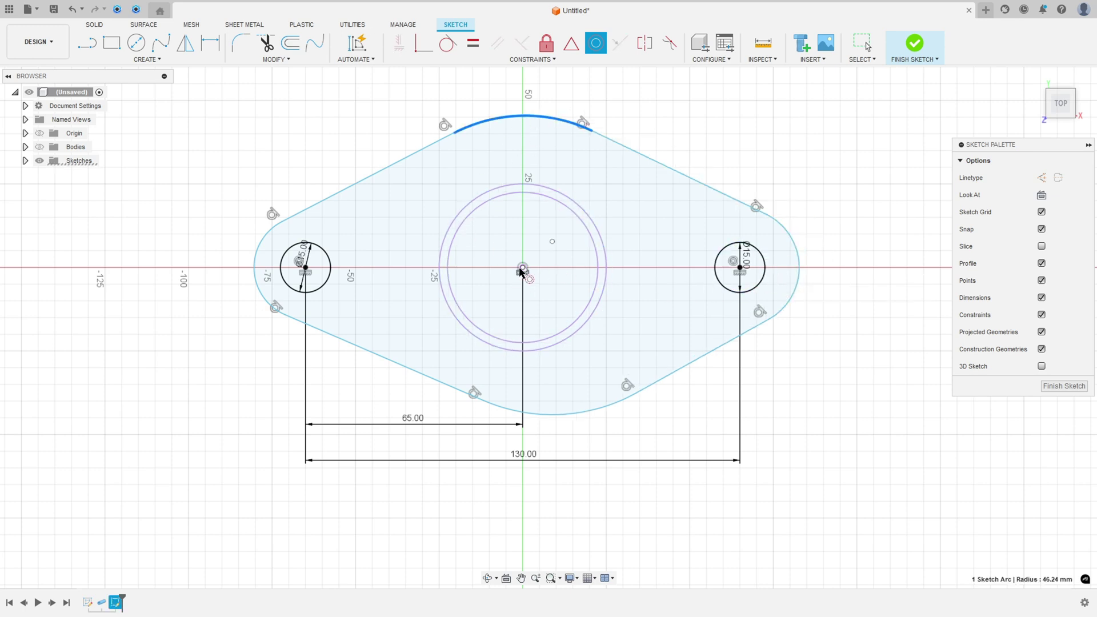
click(540, 193)
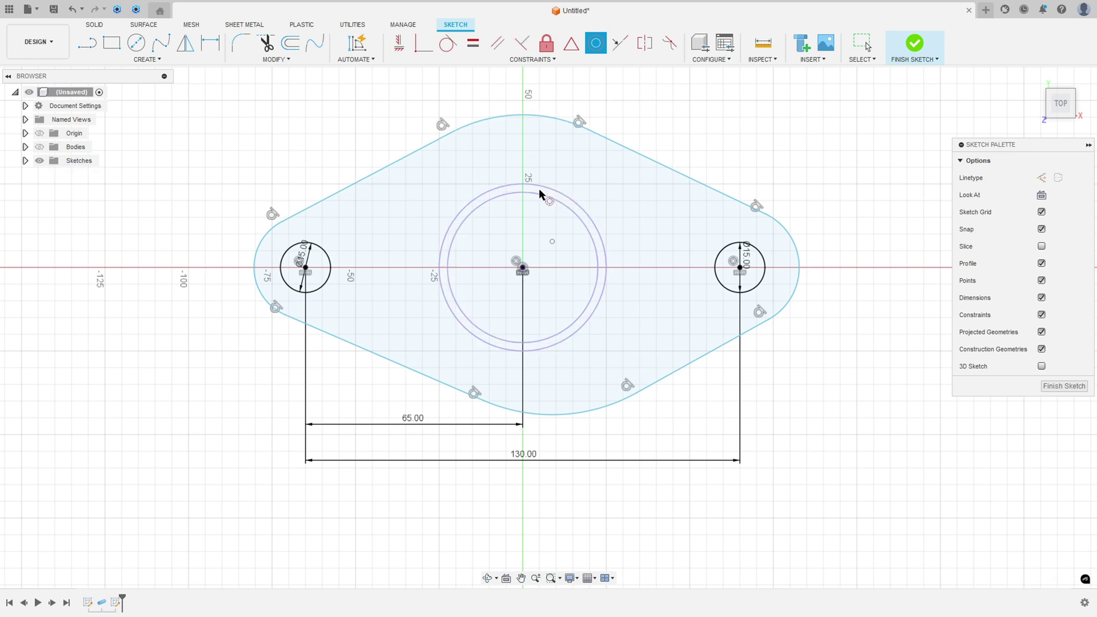
click(564, 412)
click(537, 350)
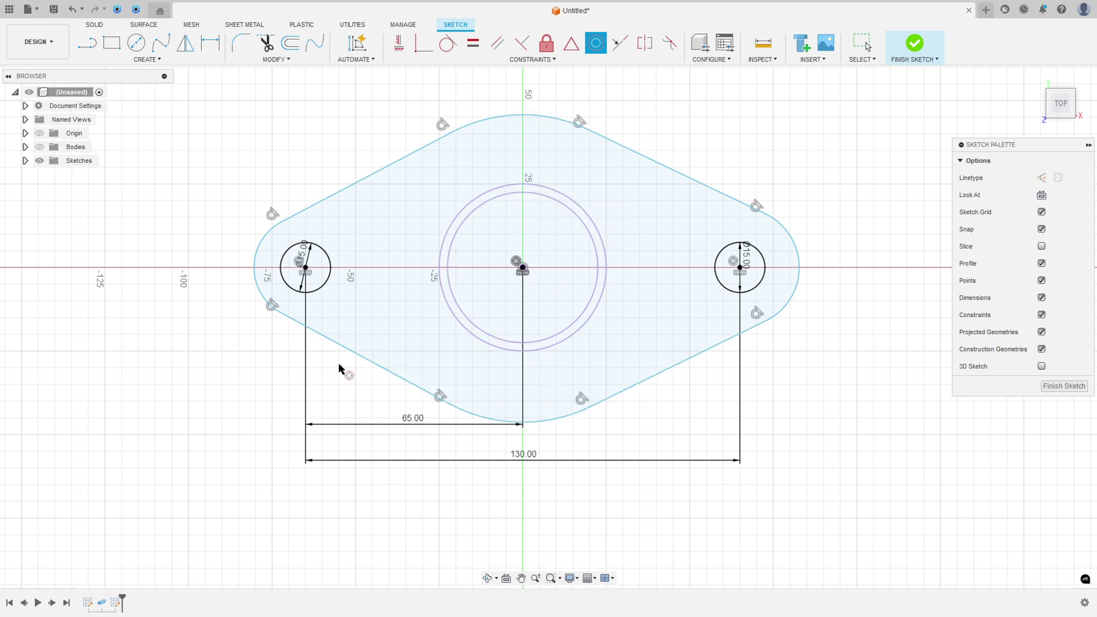
Dimension the upper and lower outline arcs with a 35 mm radius each.
click(210, 43)
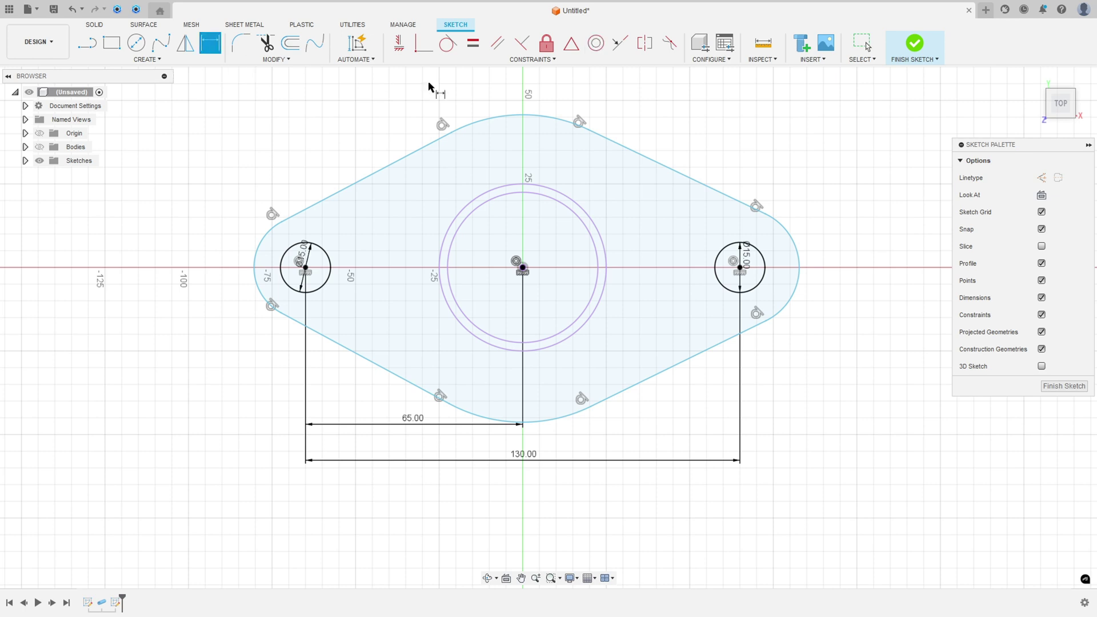
click(522, 115)
click(543, 86)
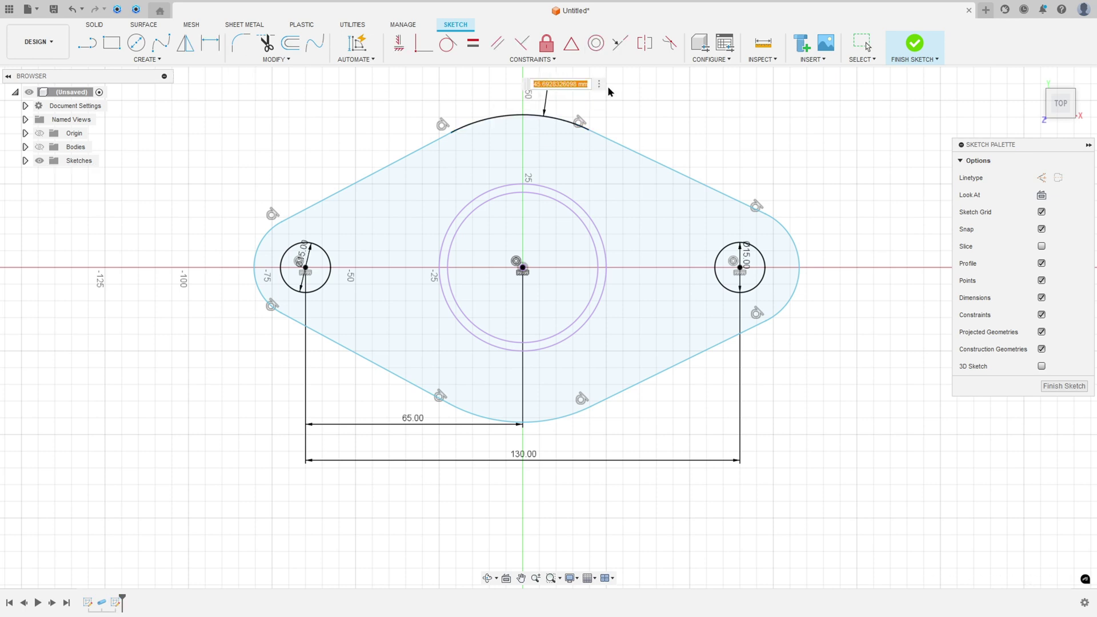
key(Return)
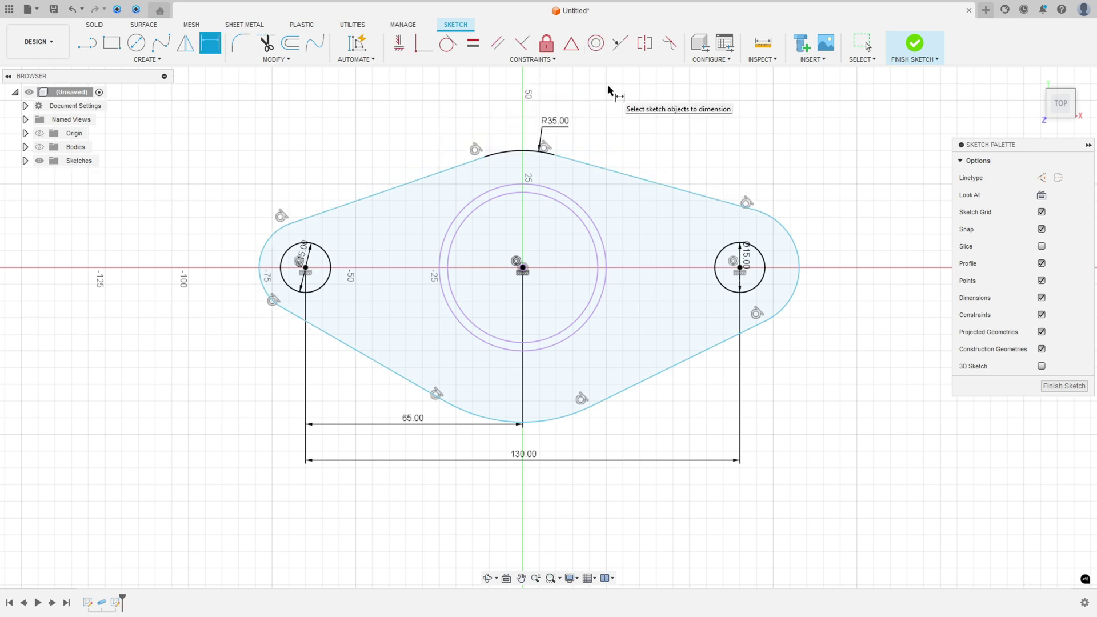
click(543, 423)
click(546, 452)
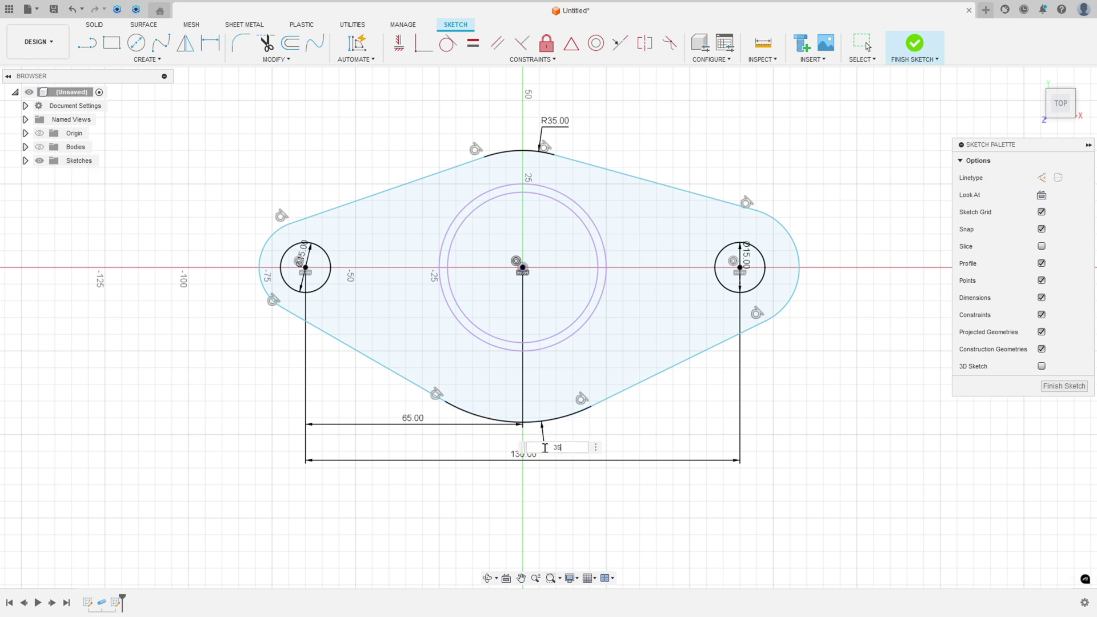
key(Return)
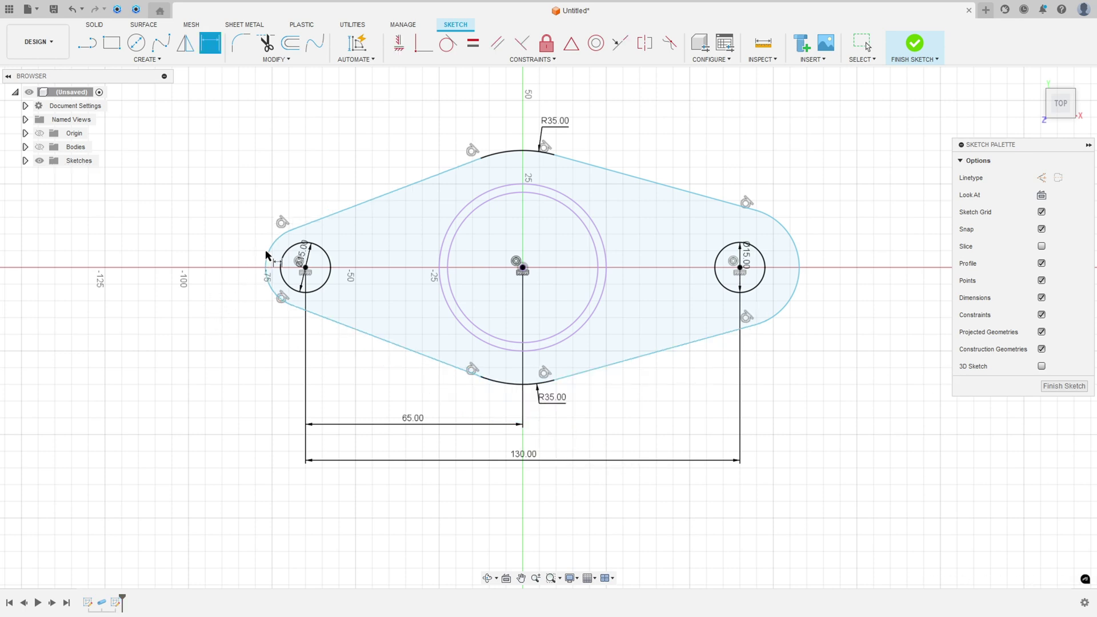
Check the end radius in the PDF drawing and dimension the left and right end arcs with a 15 mm radius each.
key(alt+Tab)
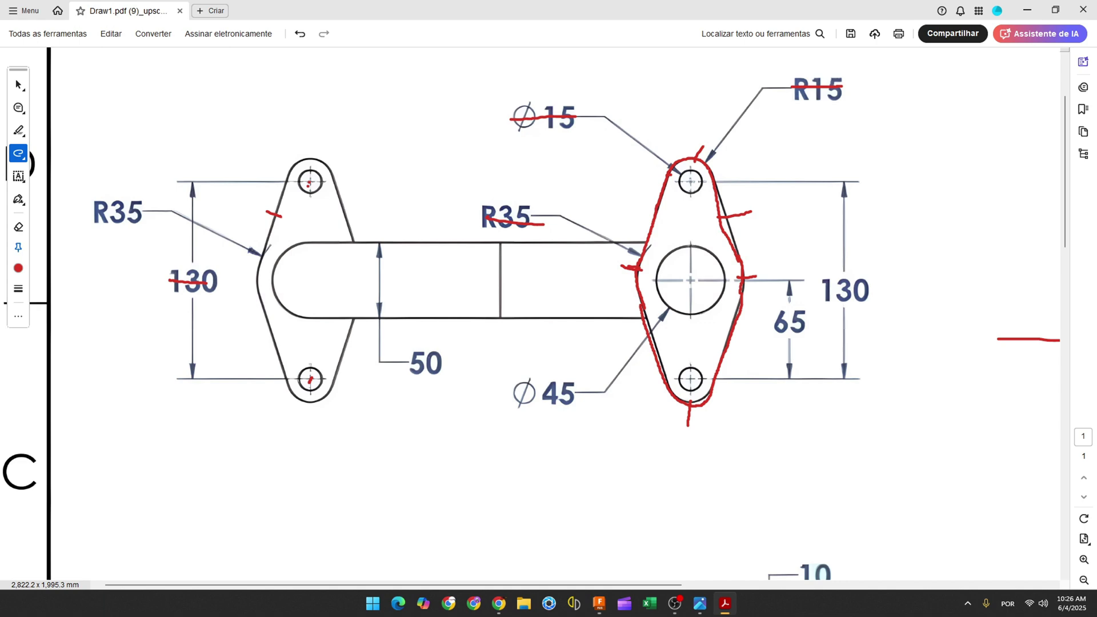
key(alt+Tab)
click(269, 247)
click(241, 237)
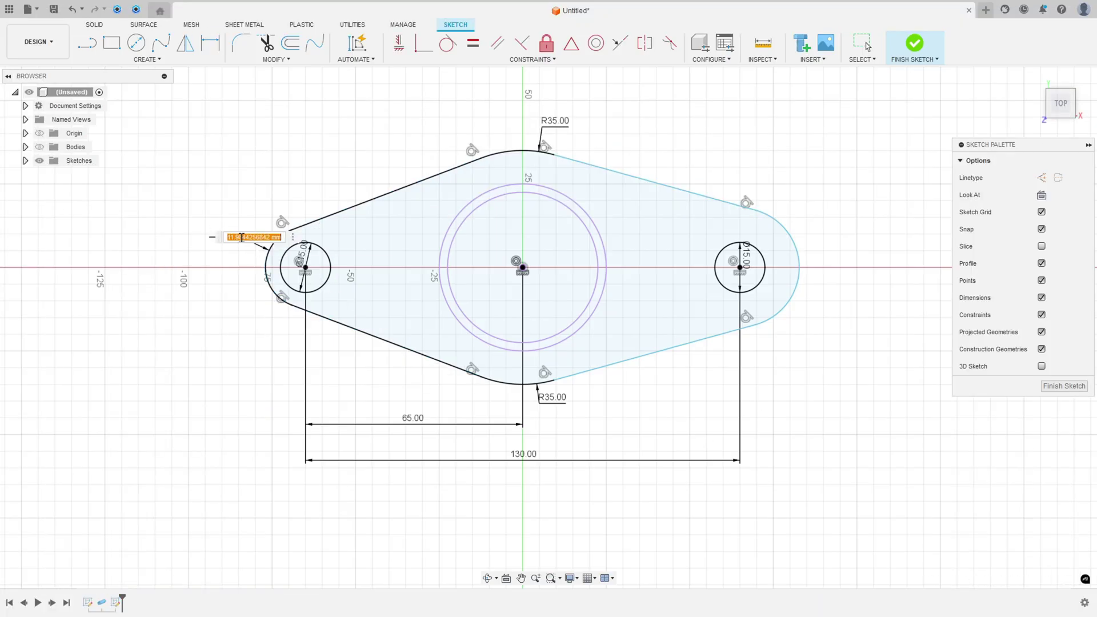
text(15)
key(Return)
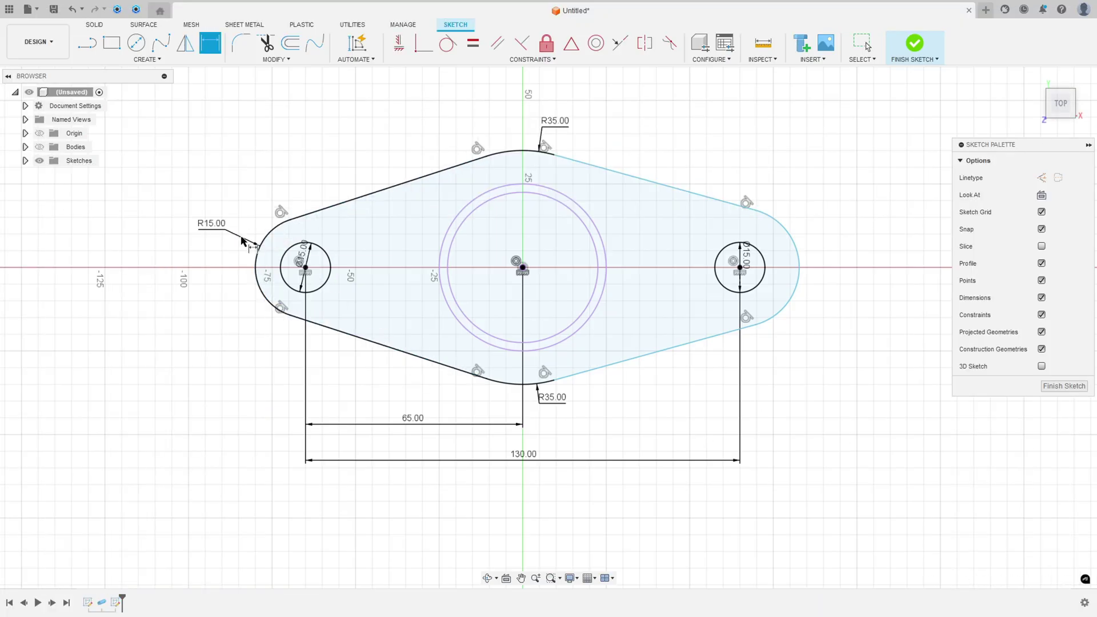
click(800, 251)
click(833, 236)
key(Return)
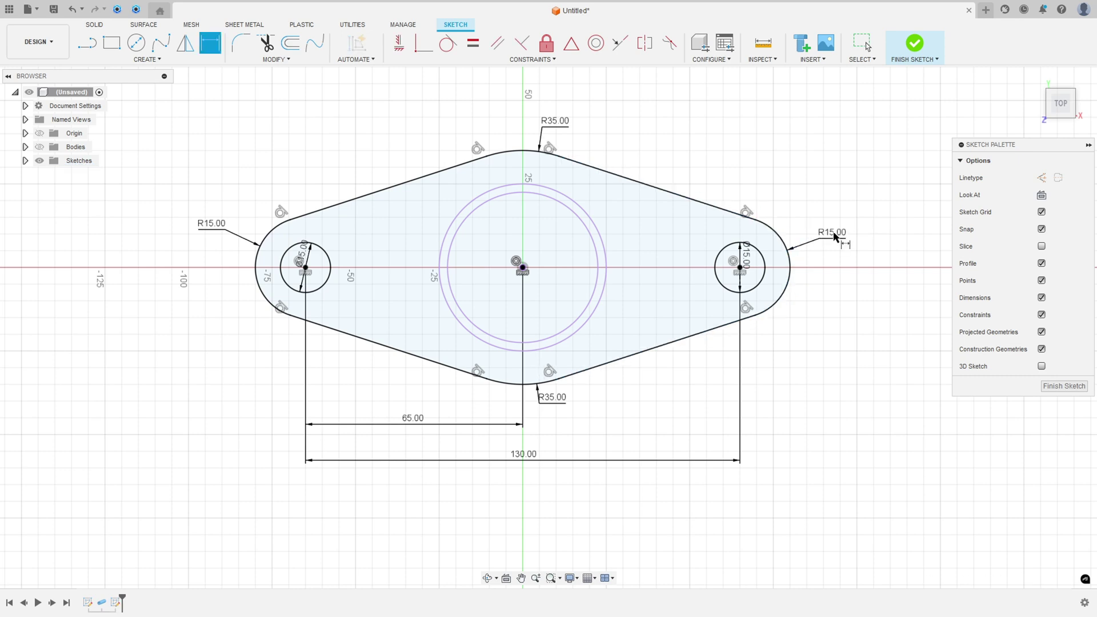
Finish the flange sketch and check the flange thickness in the PDF drawing.
click(913, 41)
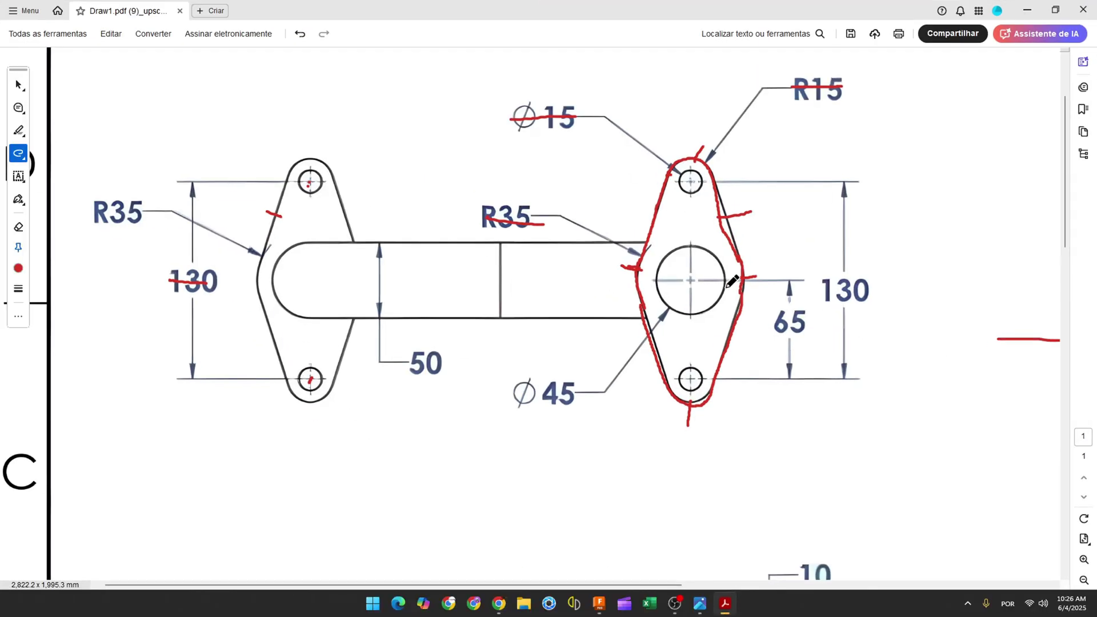
key(ctrl+0)
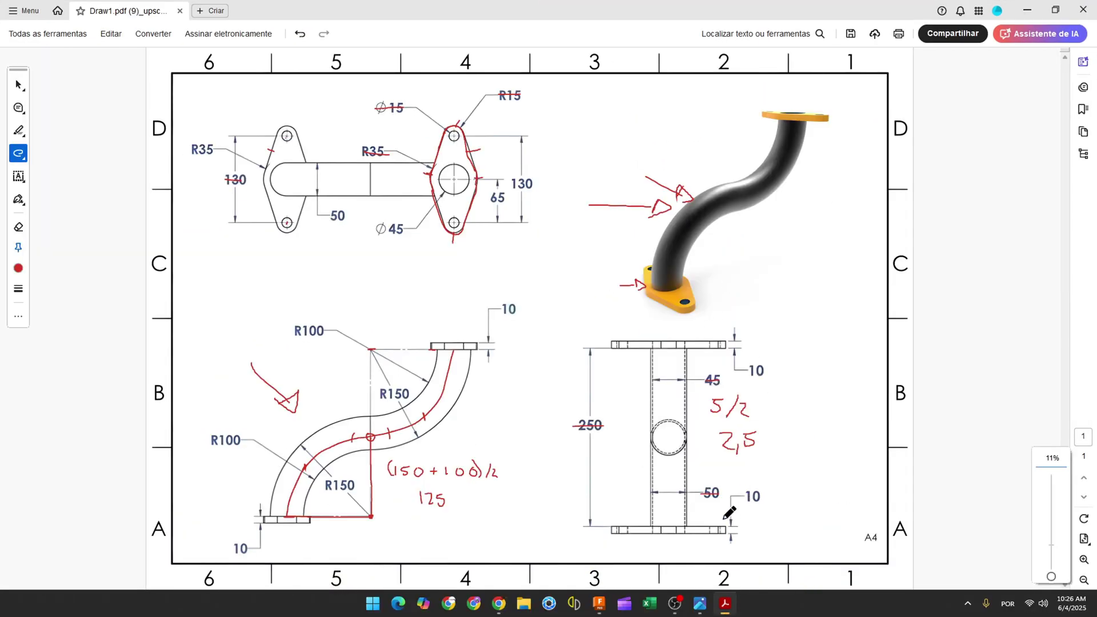
drag(730, 528, 734, 538)
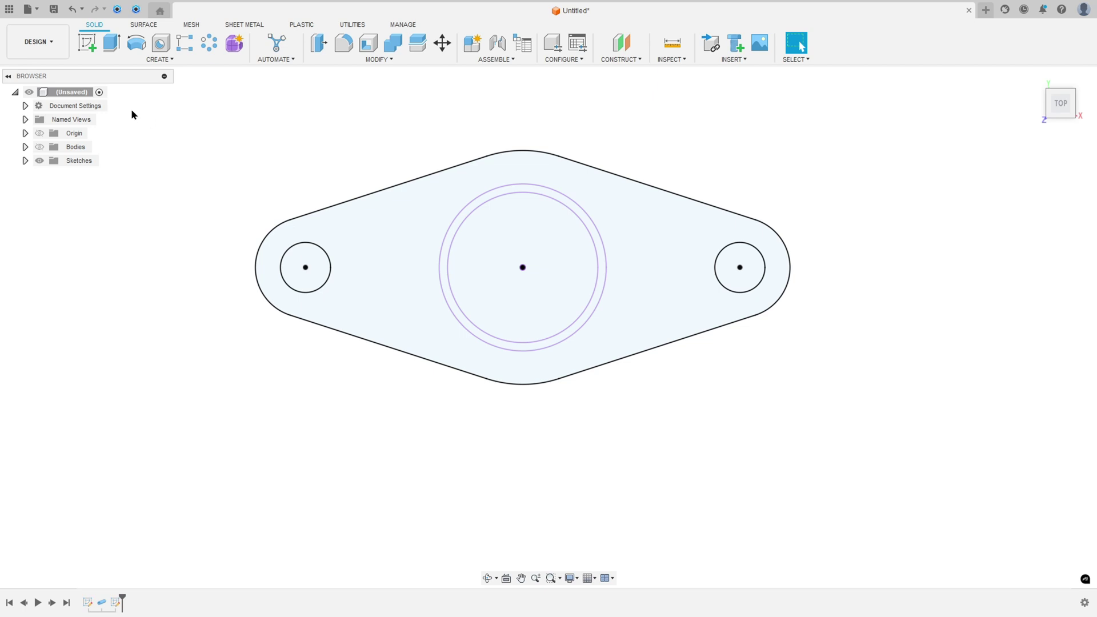
Show the pipe body and extrude the flange and pipe-wall ring profiles -10 mm, away from the pipe, as a new body.
key(e)
click(40, 147)
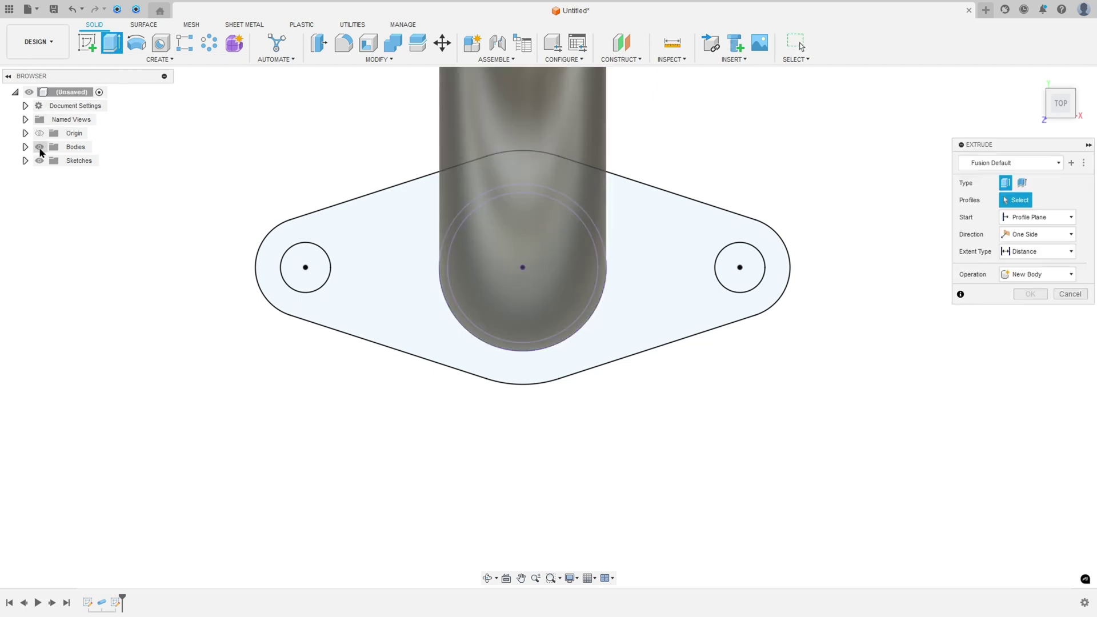
shift+middle_drag(439, 150, 367, 217)
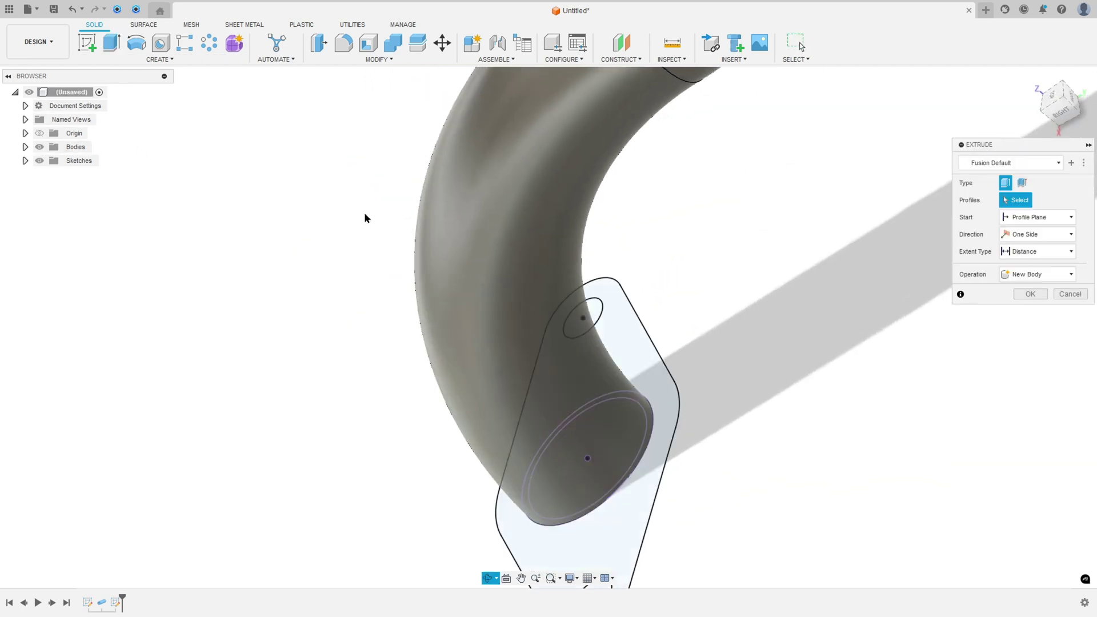
shift+middle_drag(550, 223, 477, 292)
click(576, 307)
click(400, 331)
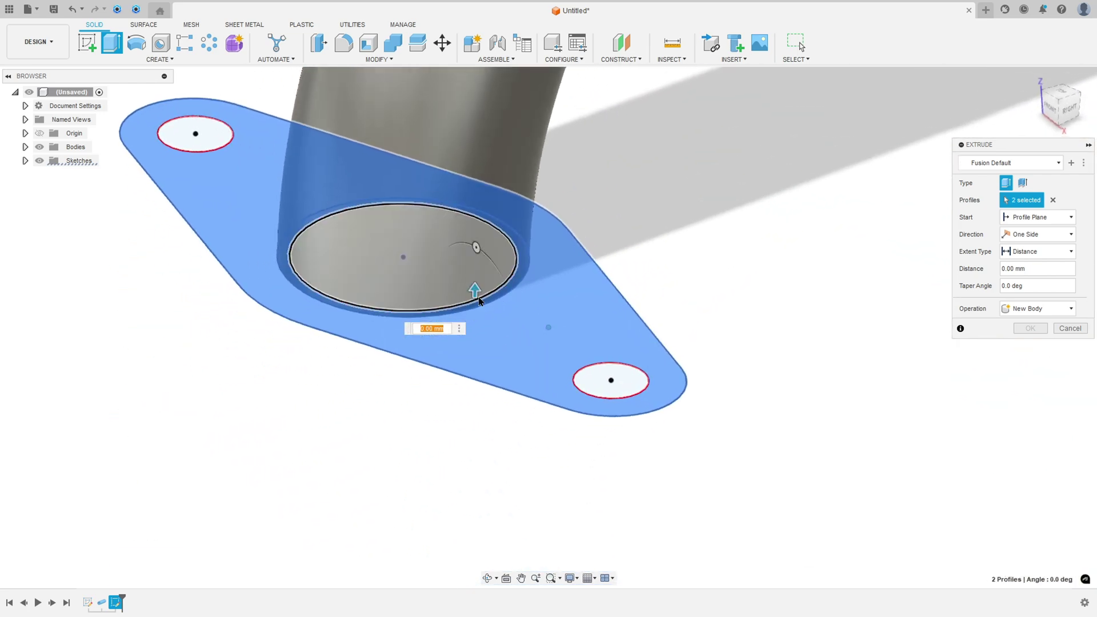
drag(477, 291, 466, 339)
shift+middle_drag(465, 343, 759, 384)
click(1043, 309)
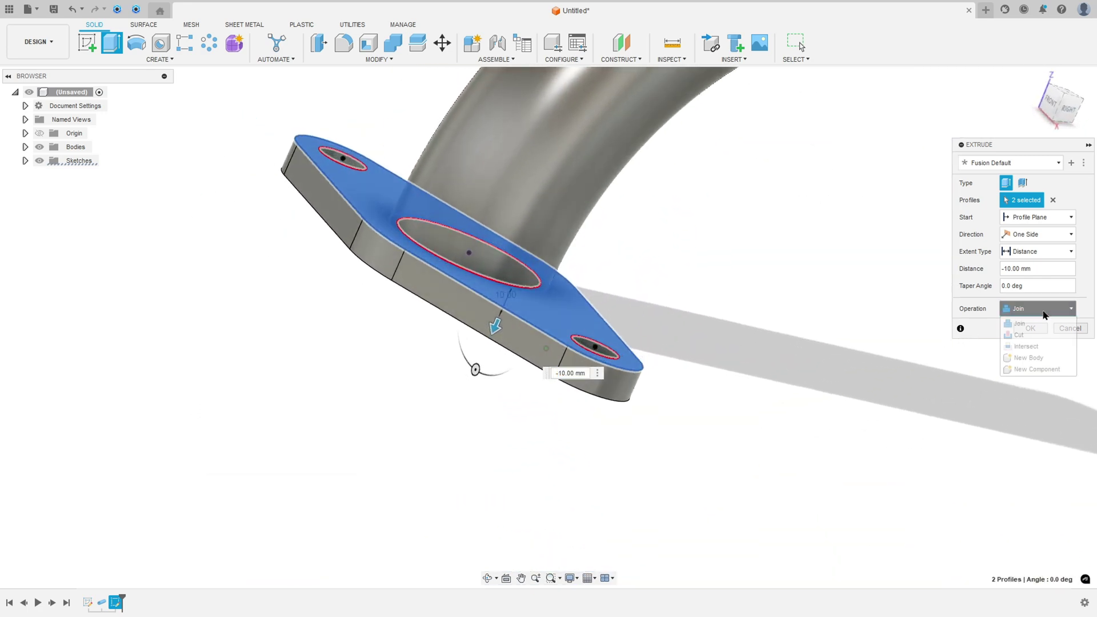
click(1033, 357)
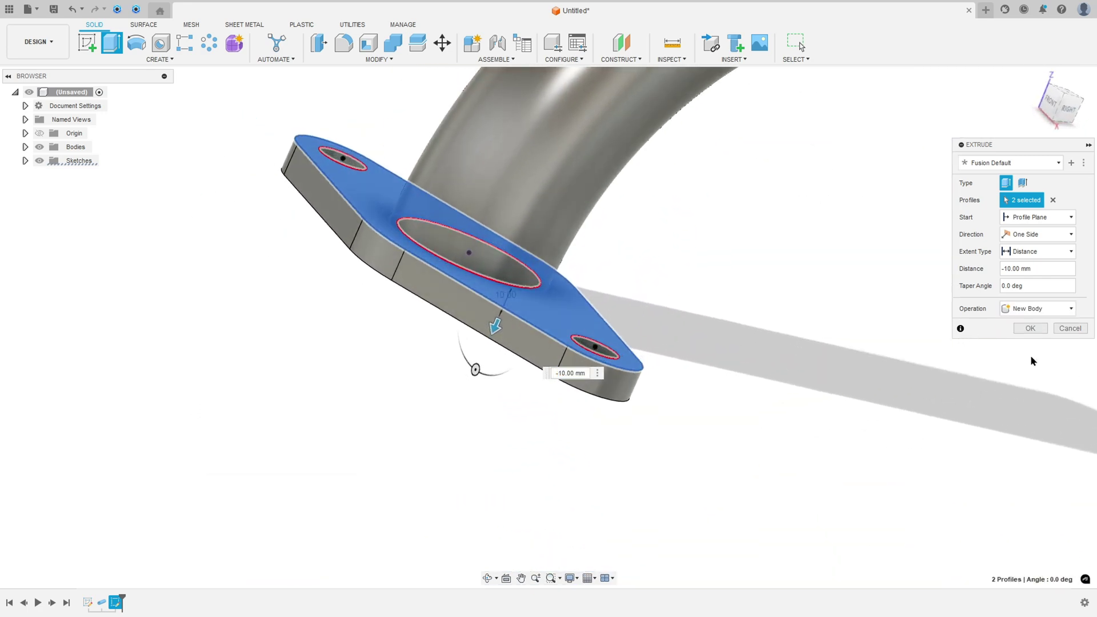
click(1030, 328)
key(F6)
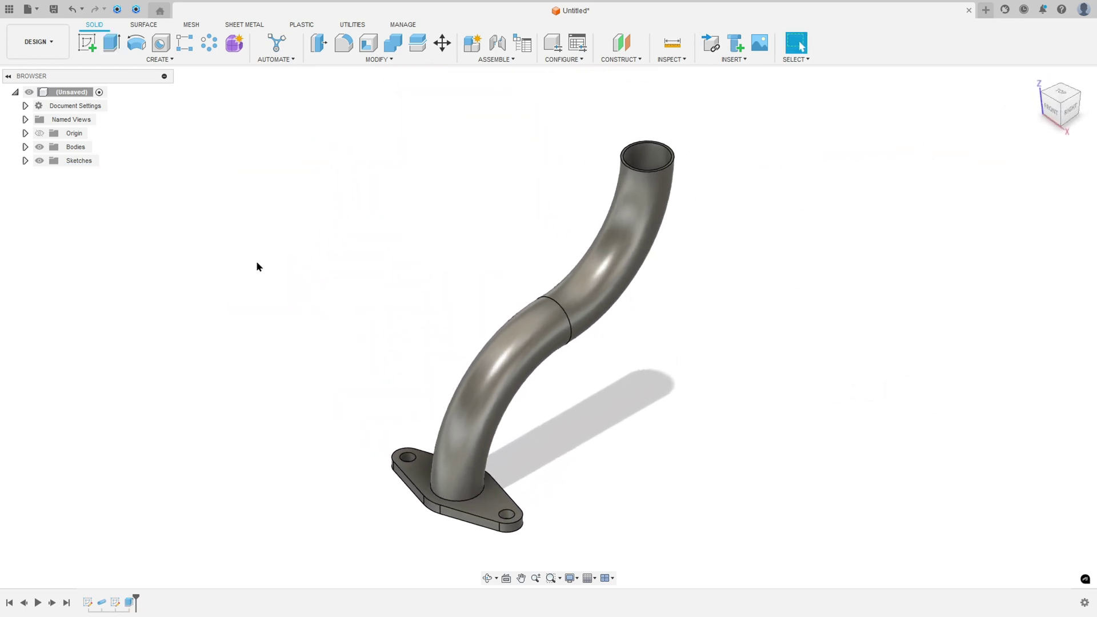
Convert the pipe body and the flange body into separate components.
click(25, 147)
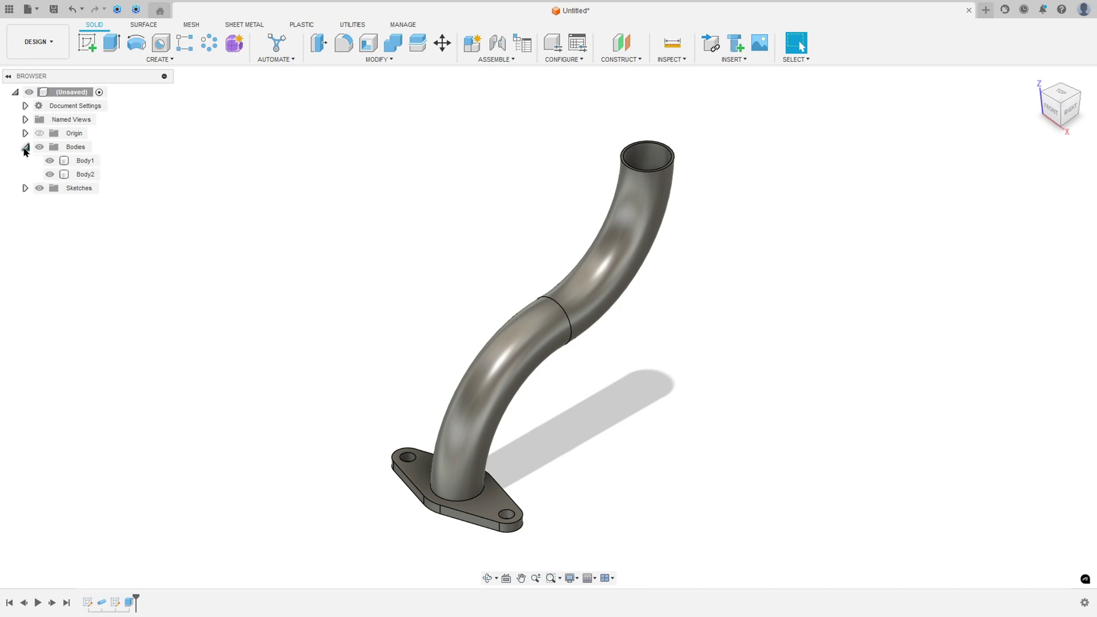
right_click(84, 164)
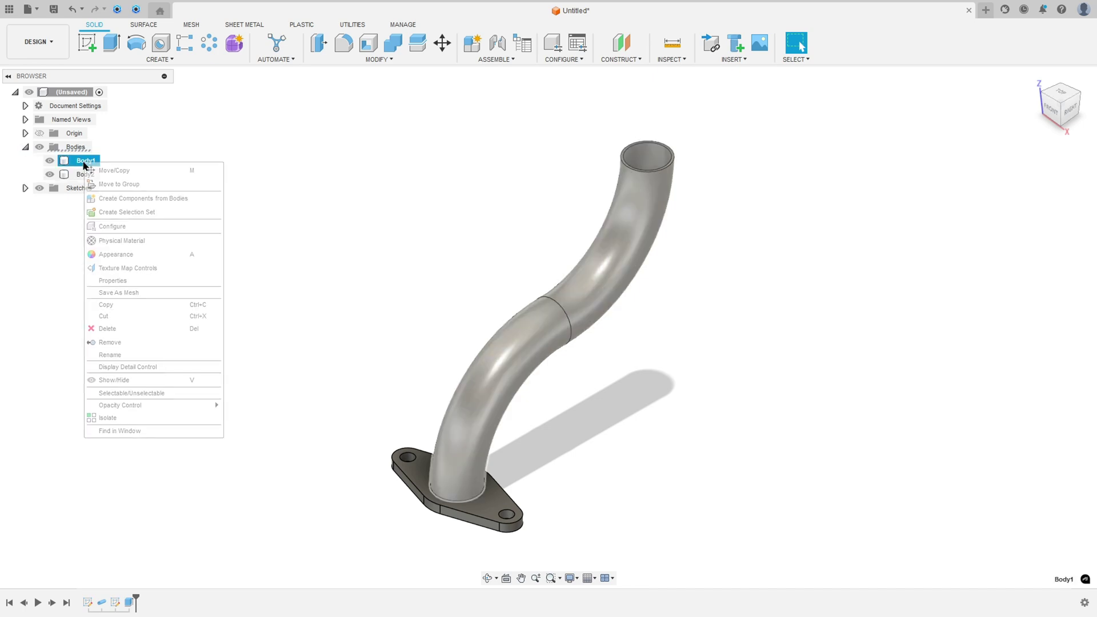
click(114, 199)
right_click(85, 160)
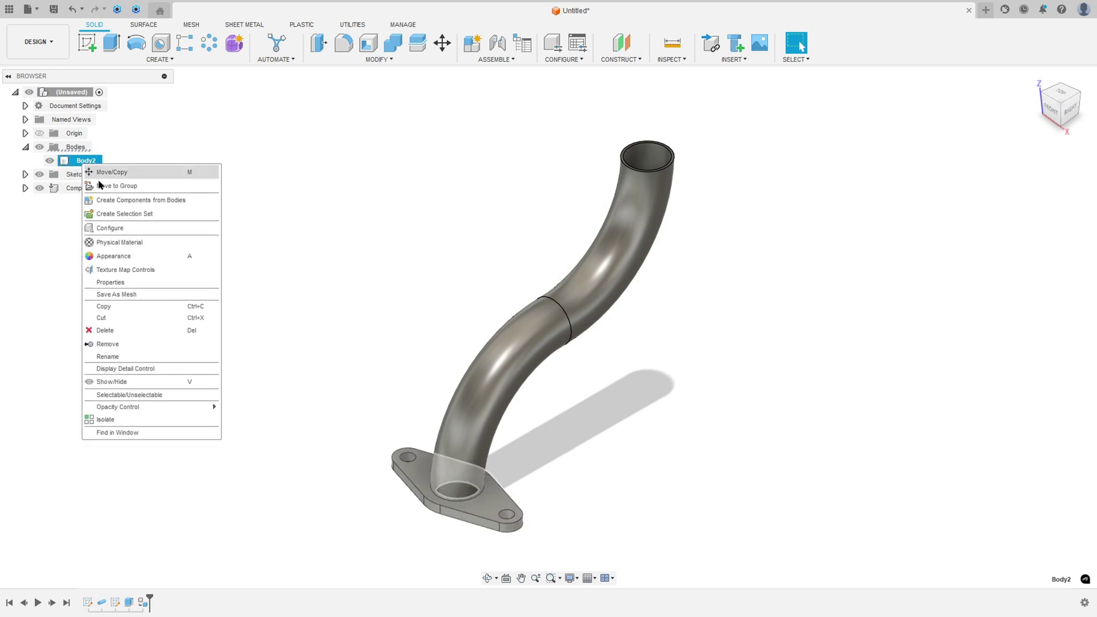
click(114, 199)
Create a moved copy of the flange component, raised to the pipe's upper end and shifted 250 mm along Y.
click(86, 174)
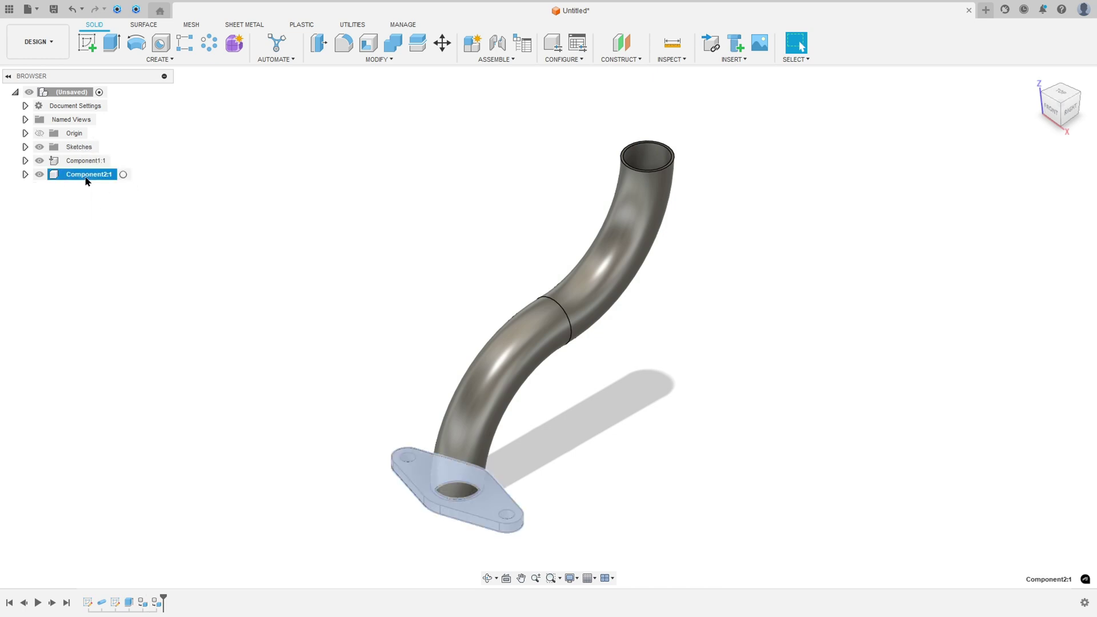
right_click(87, 182)
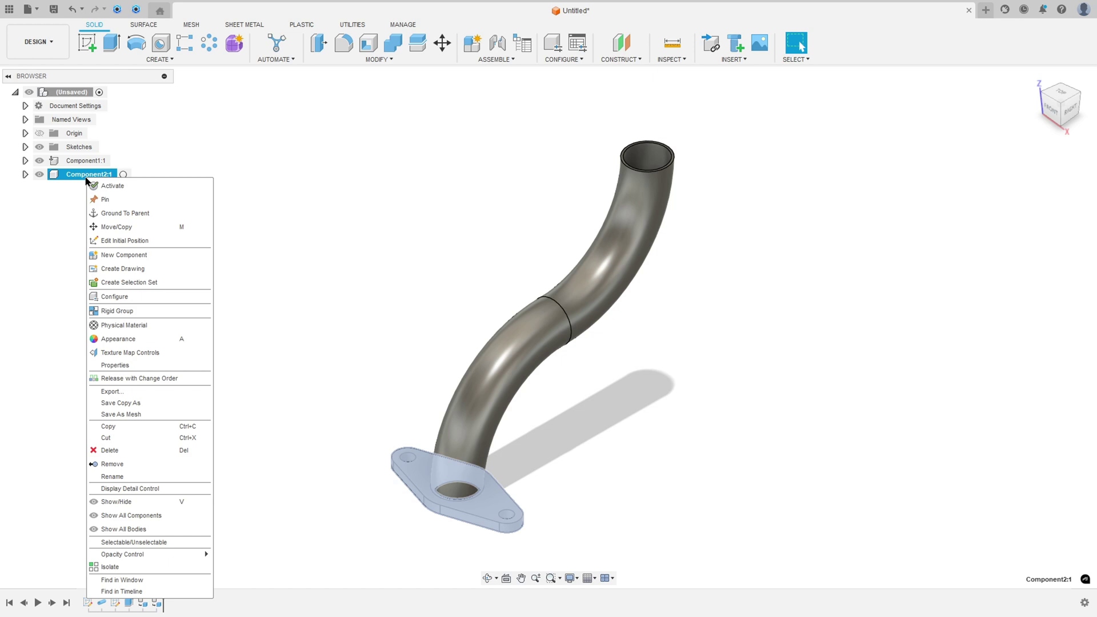
key(Escape)
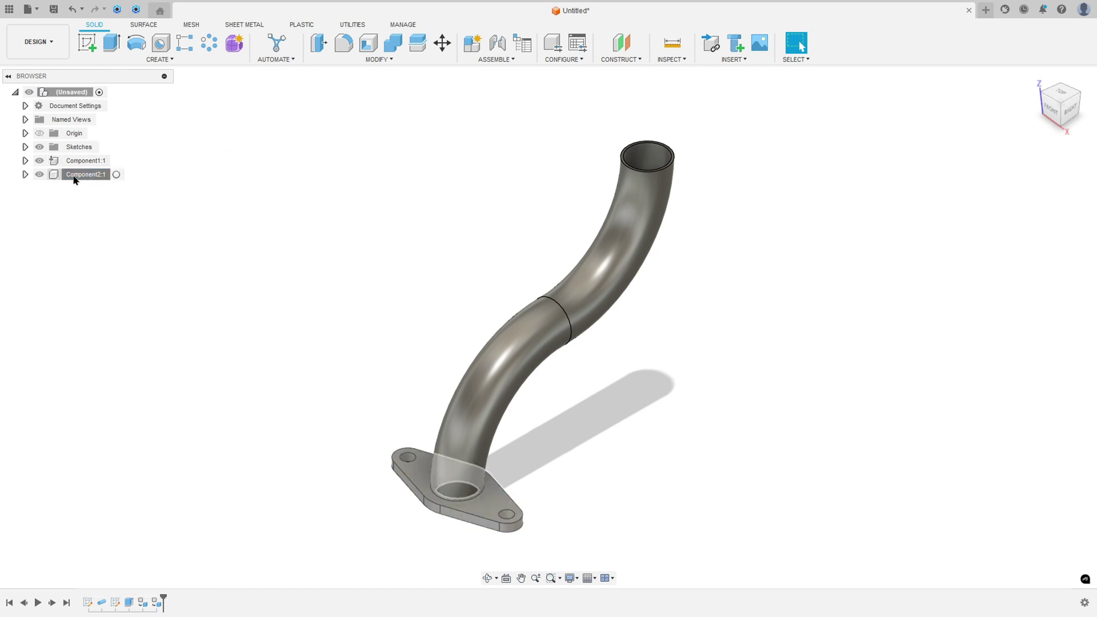
click(446, 45)
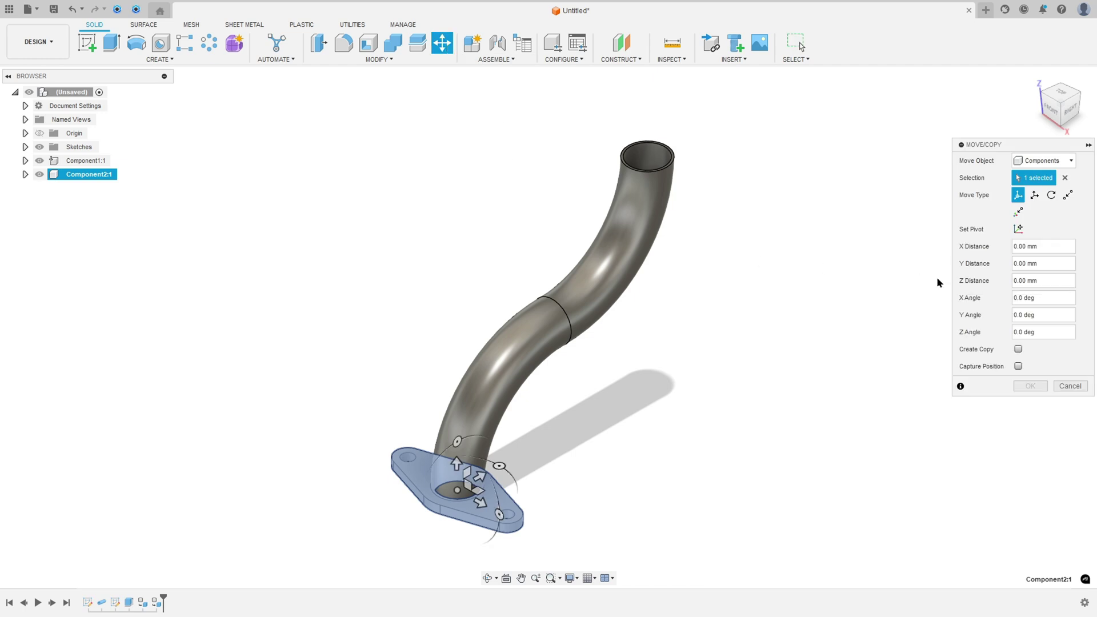
click(1018, 349)
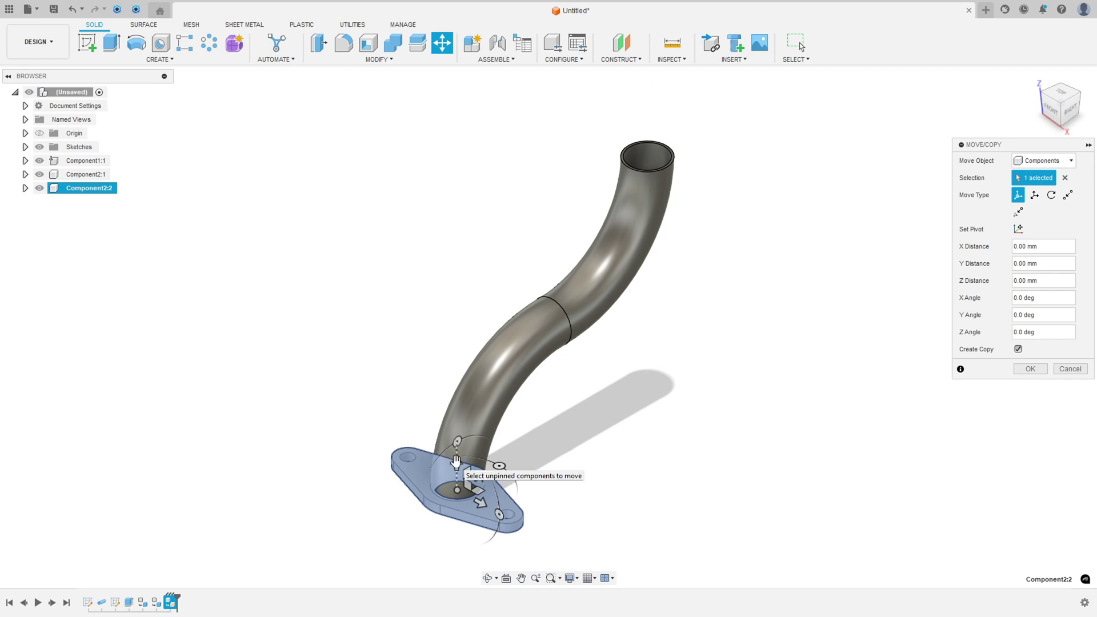
drag(457, 460, 693, 181)
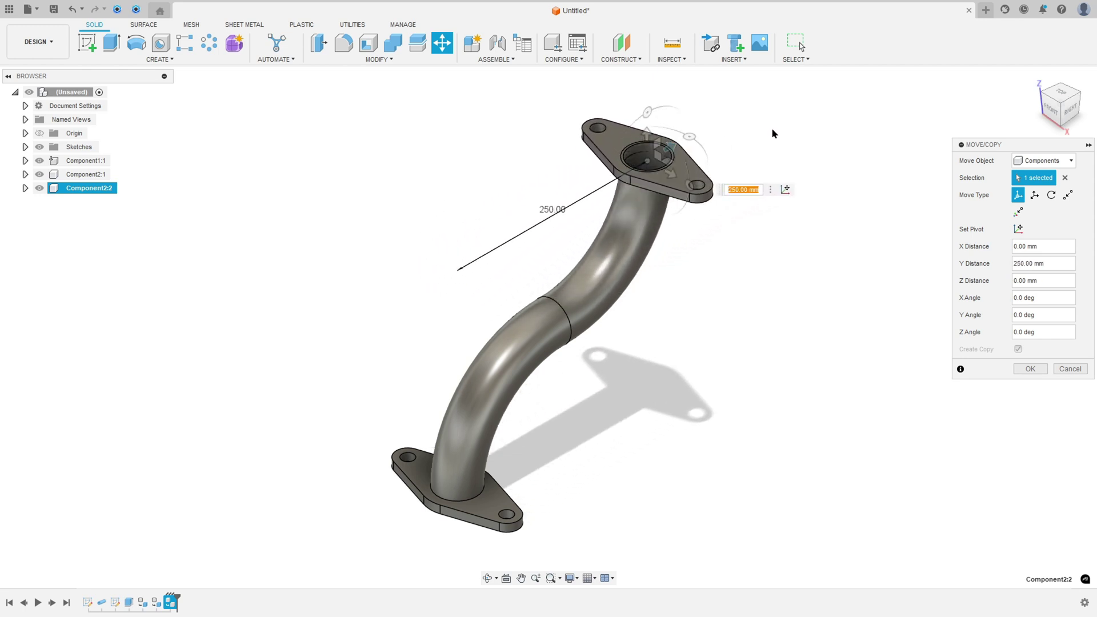
Rotate the flange copy 180 degrees about X and offset it -10 mm along Z onto the pipe's upper end.
mouse_move(774, 135)
shift+middle_down()
mouse_move(767, 124)
mouse_move(757, 137)
mouse_move(768, 145)
shift+middle_up()
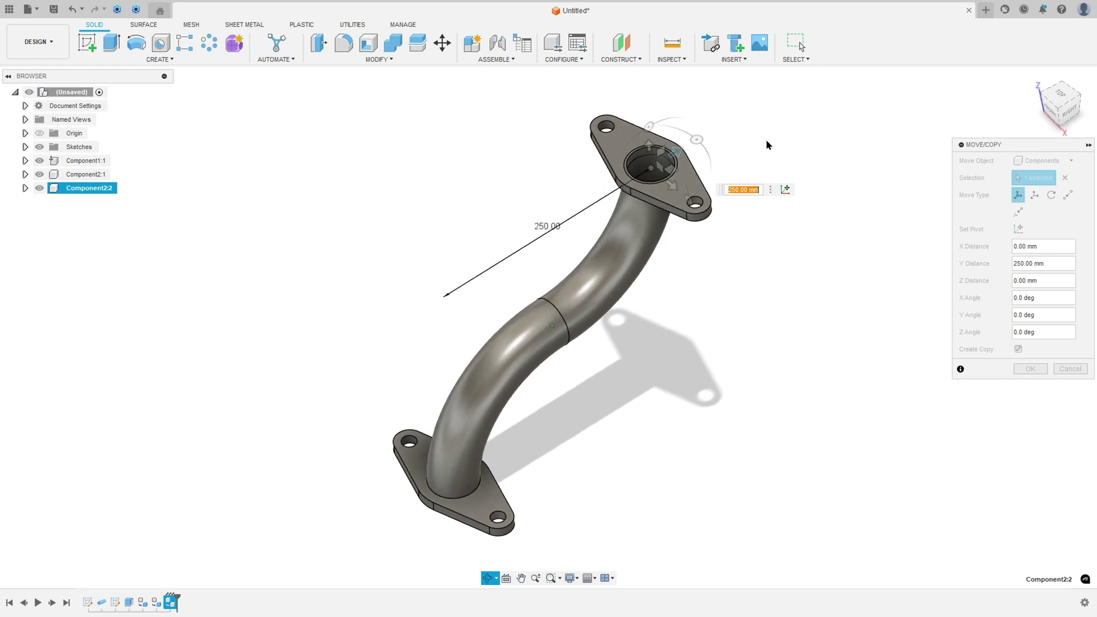
click(700, 139)
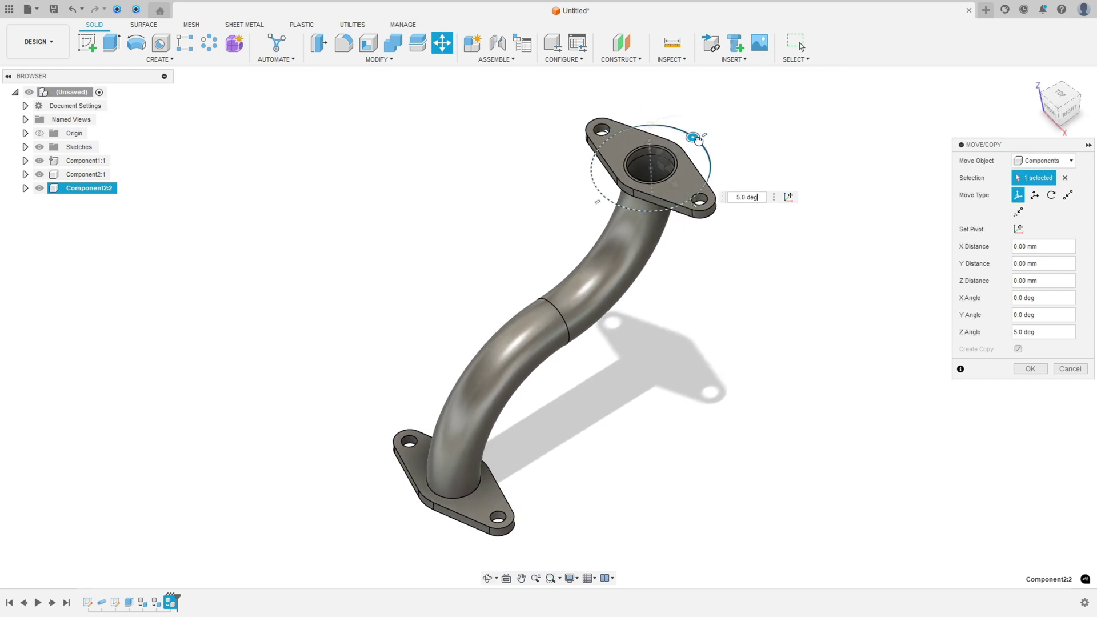
drag(649, 126, 653, 236)
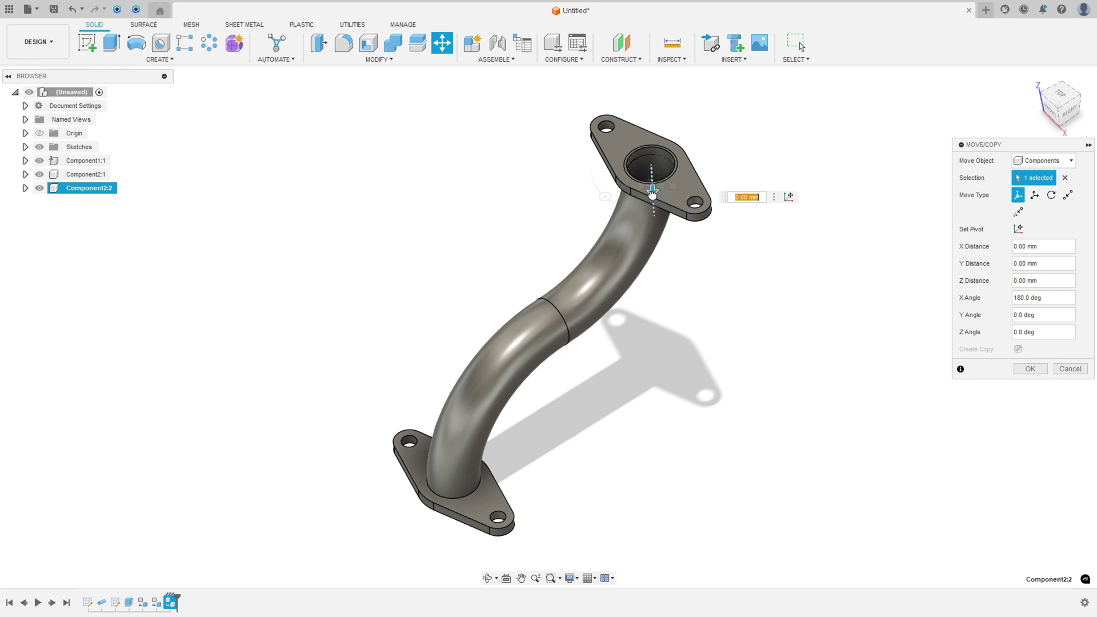
drag(652, 194, 652, 191)
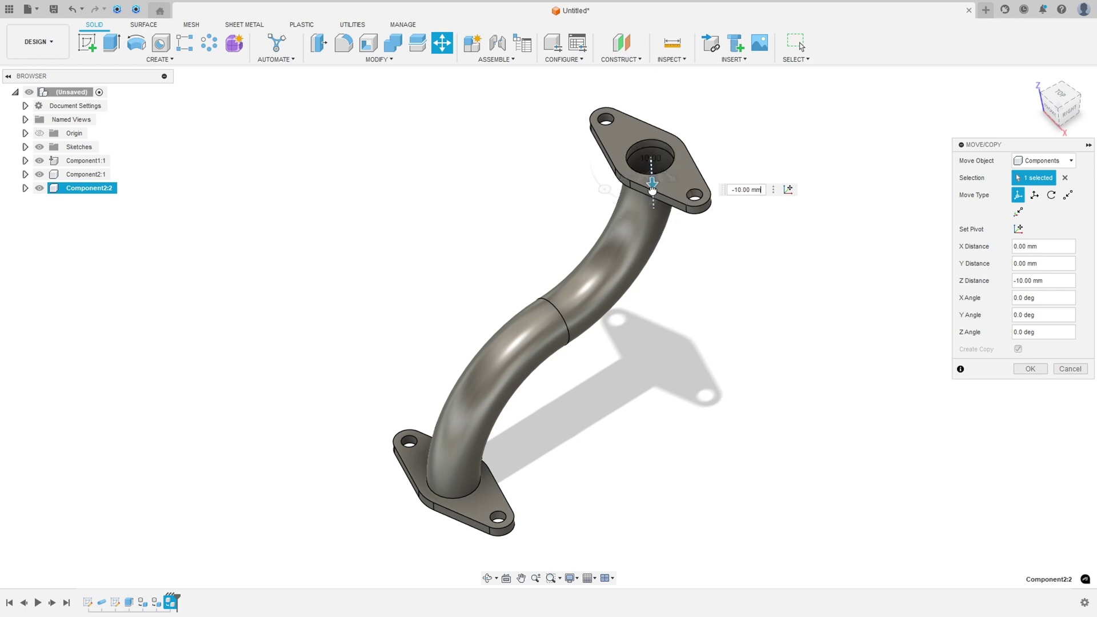
shift+middle_drag(688, 314, 657, 261)
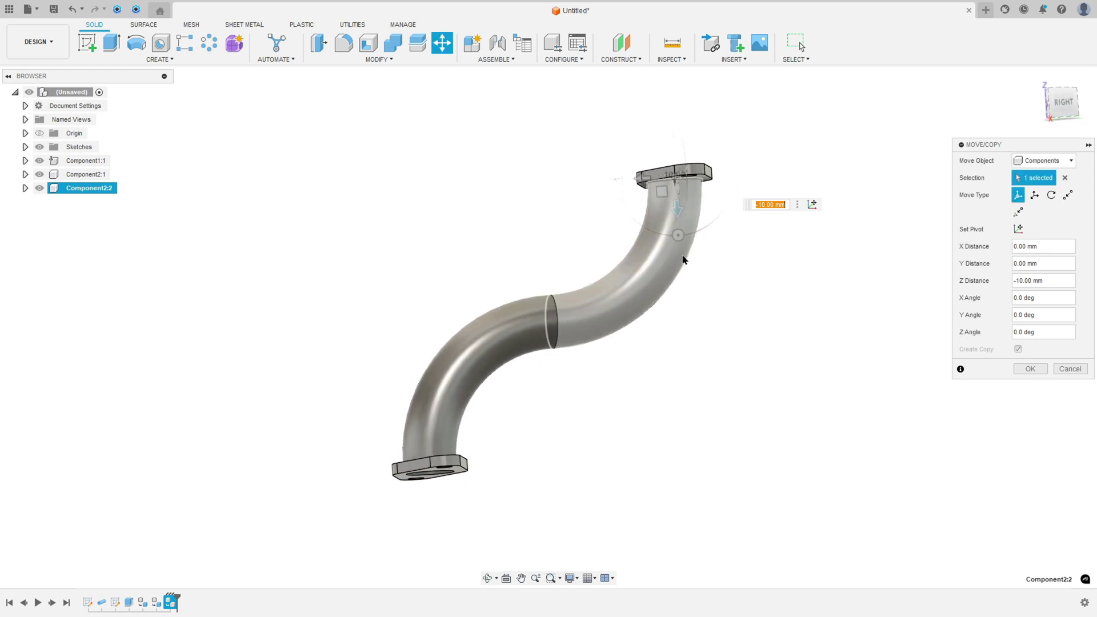
shift+middle_drag(646, 324, 746, 330)
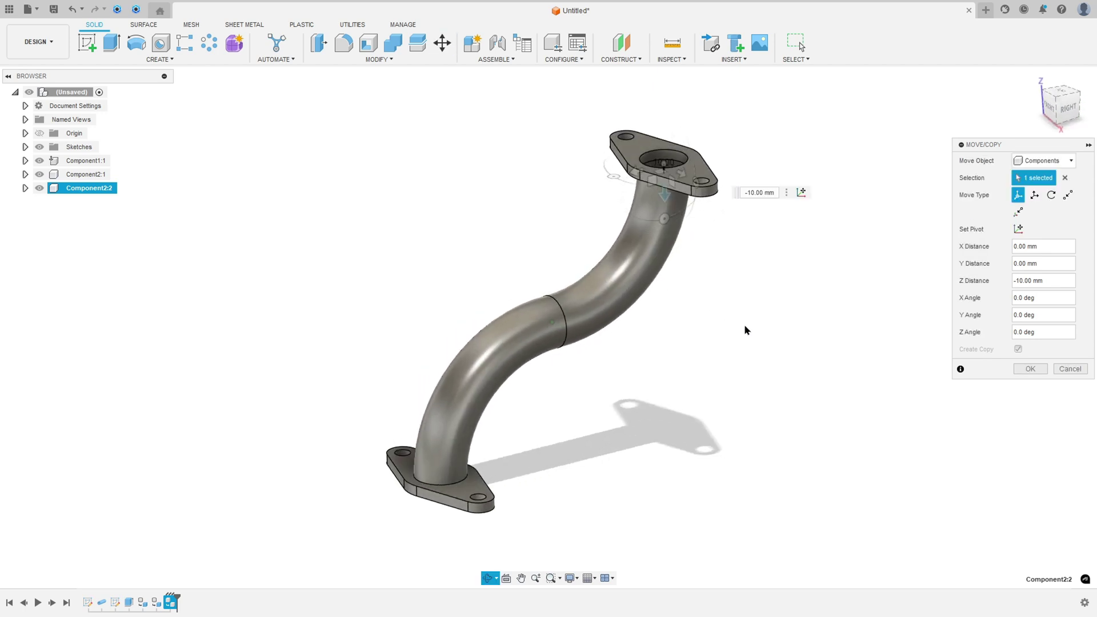
click(1030, 370)
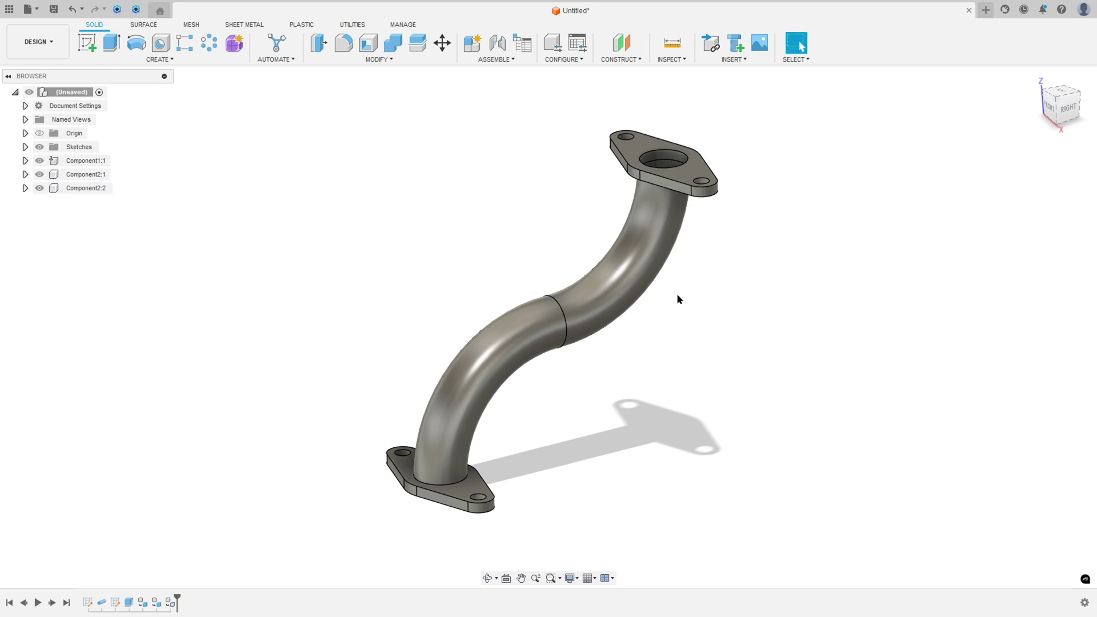
Measure the distance between the upper flange's outer face and the pipe's upper end face, hiding the flange to reach the pipe face.
click(39, 188)
click(39, 188)
click(673, 43)
scroll(673, 167, up, 5)
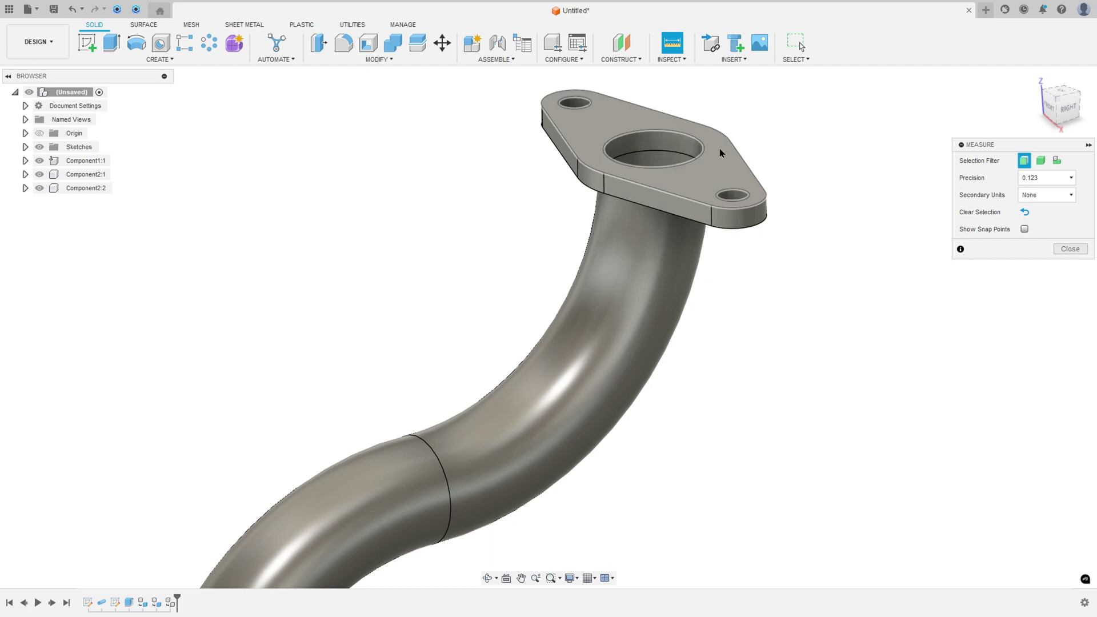
shift+middle_drag(721, 153, 727, 204)
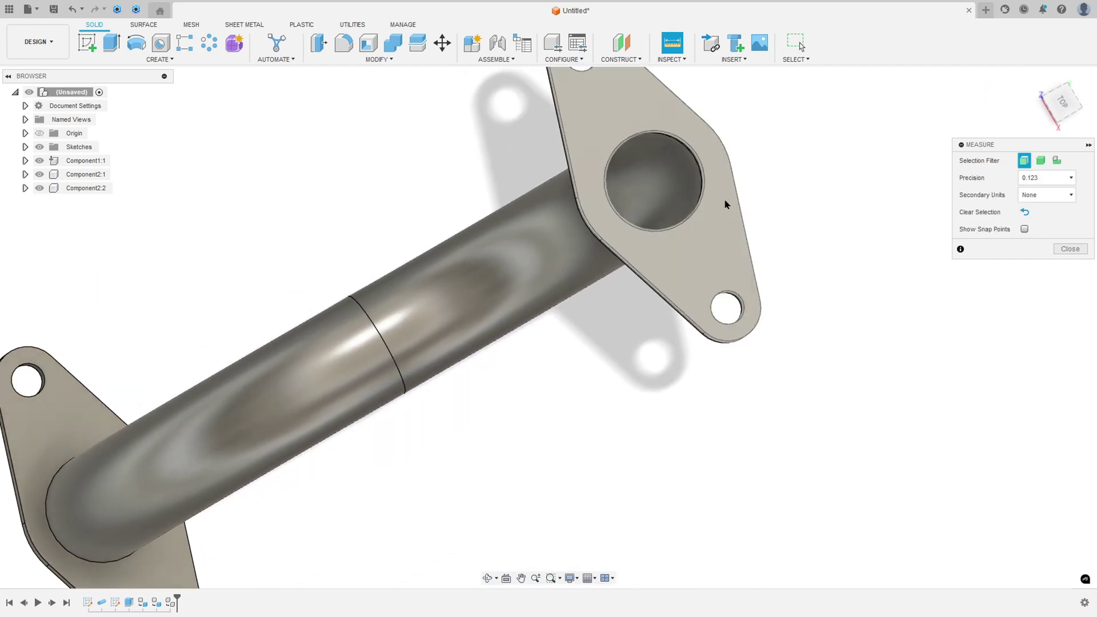
click(682, 236)
shift+middle_drag(681, 235, 663, 226)
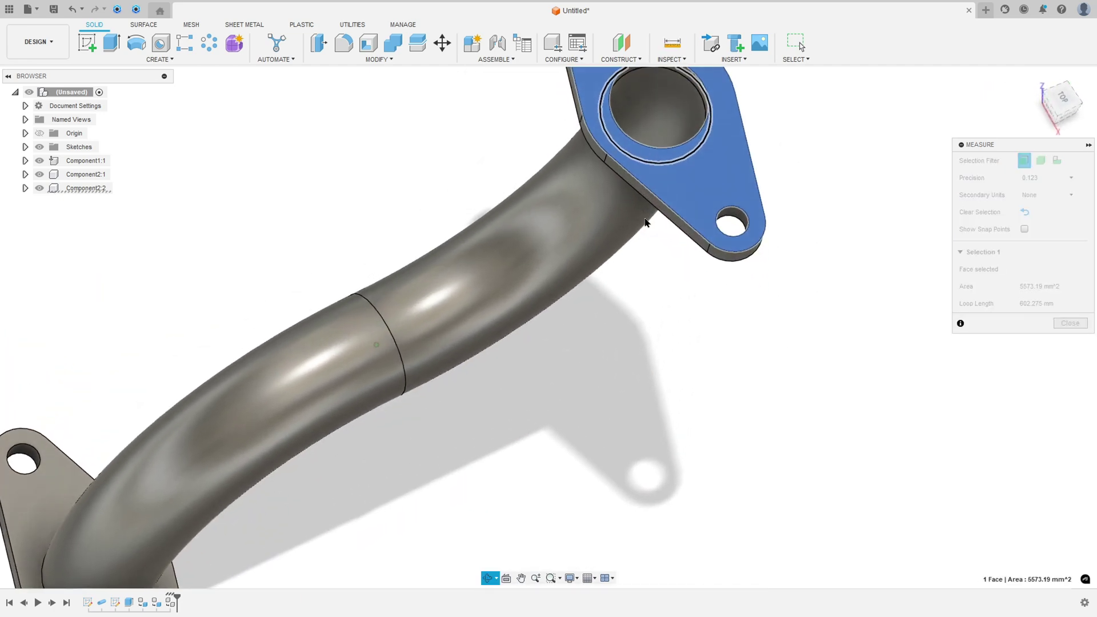
click(40, 188)
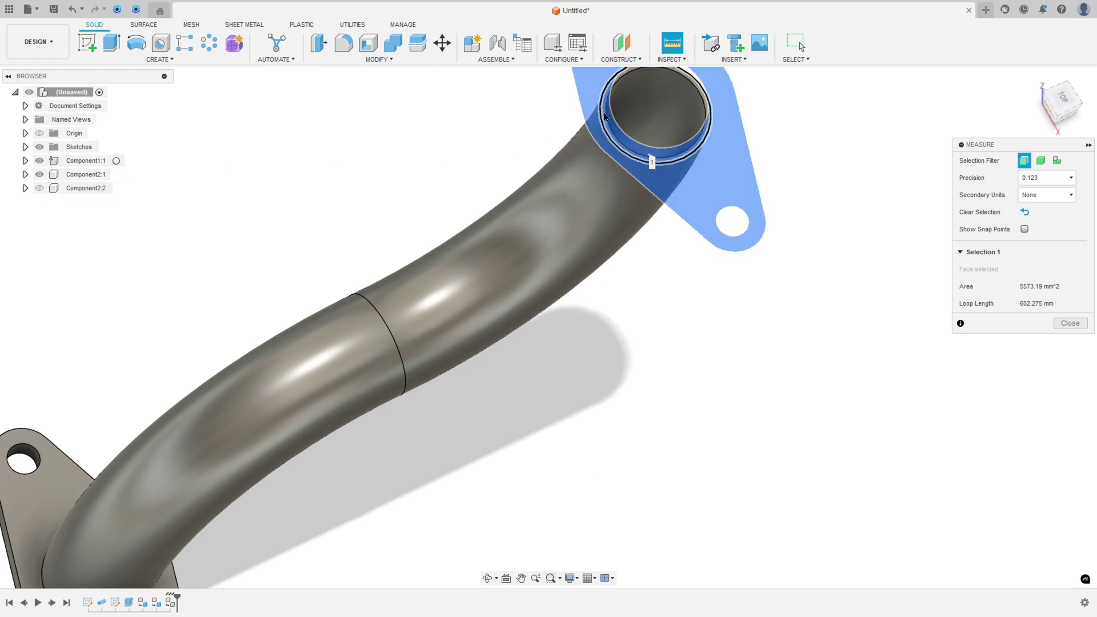
scroll(606, 119, up, 3)
click(604, 119)
shift+middle_drag(711, 231, 707, 191)
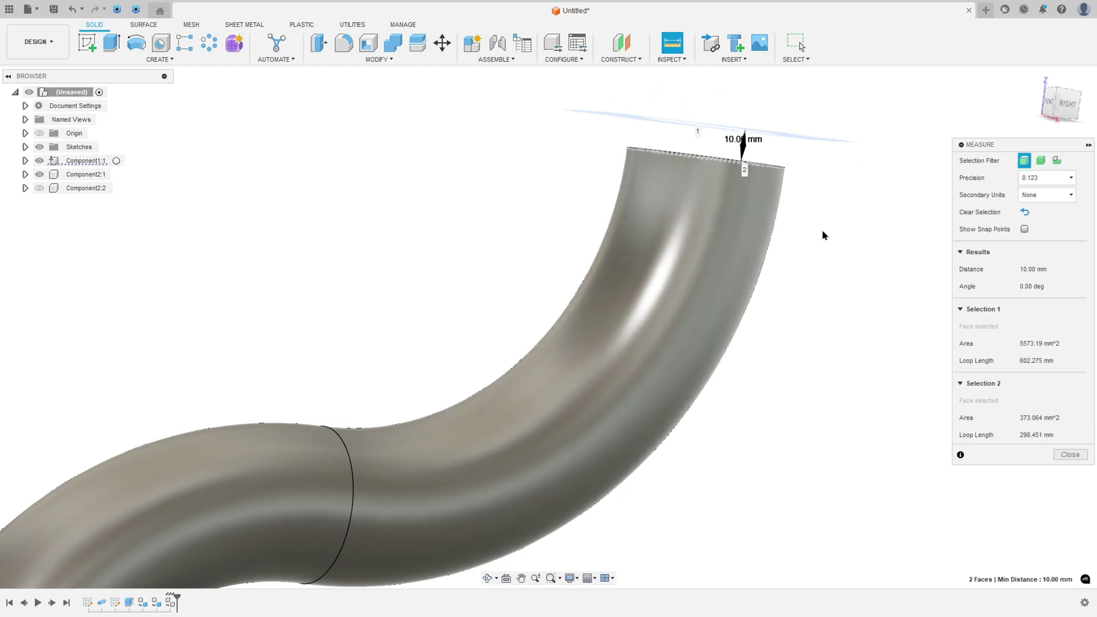
click(1071, 455)
Show the upper flange component again and return to the home view of the whole assembly.
click(39, 188)
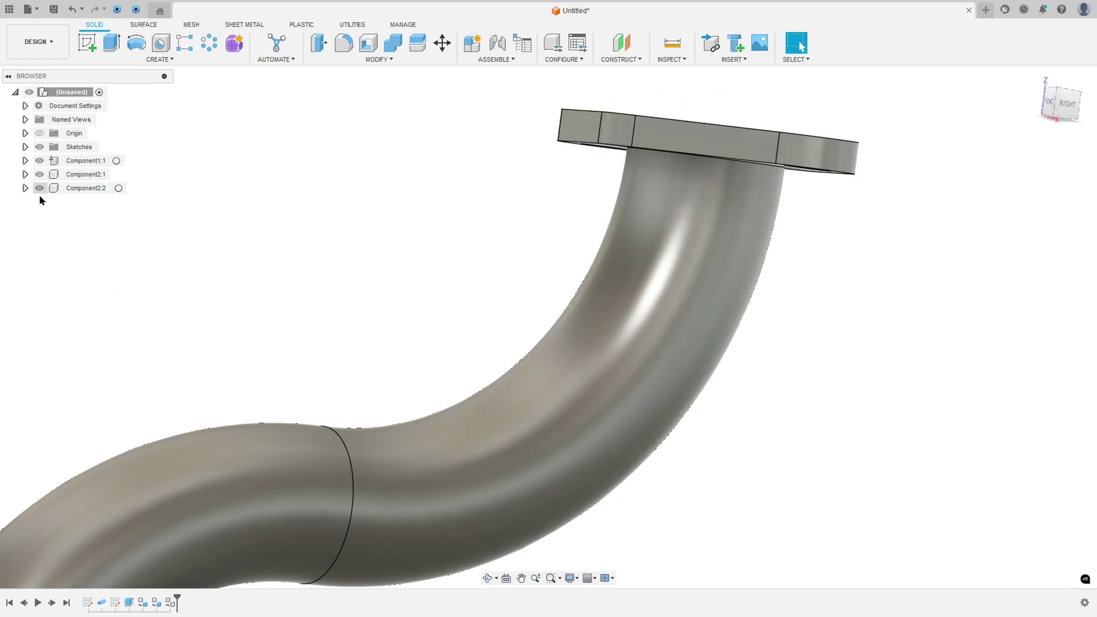
scroll(256, 316, down, 5)
shift+middle_drag(193, 259, 204, 283)
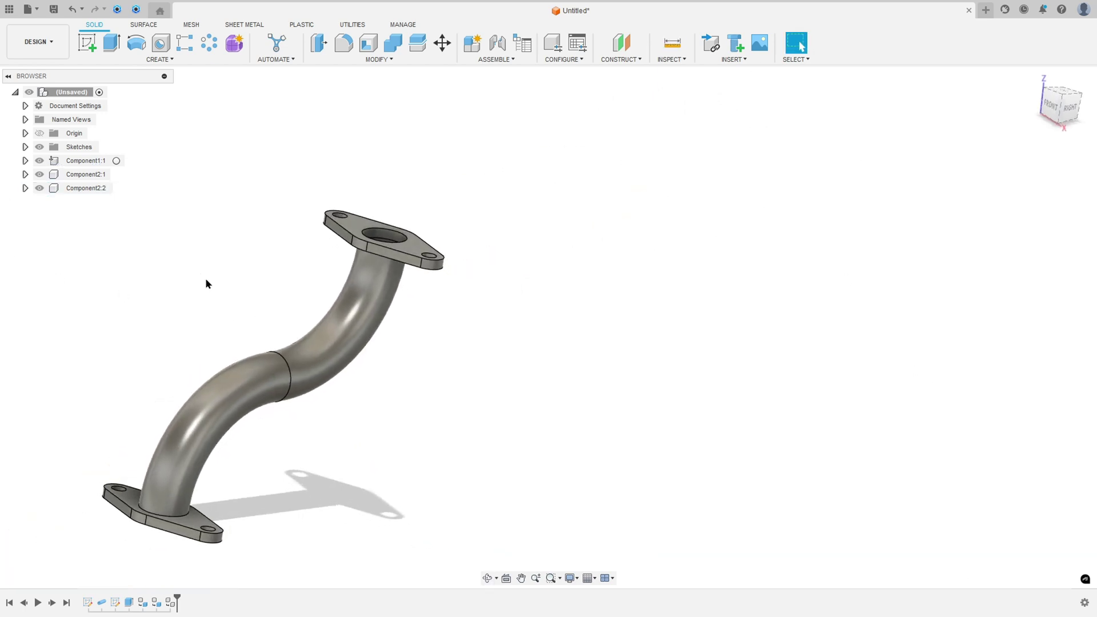
key(F6)
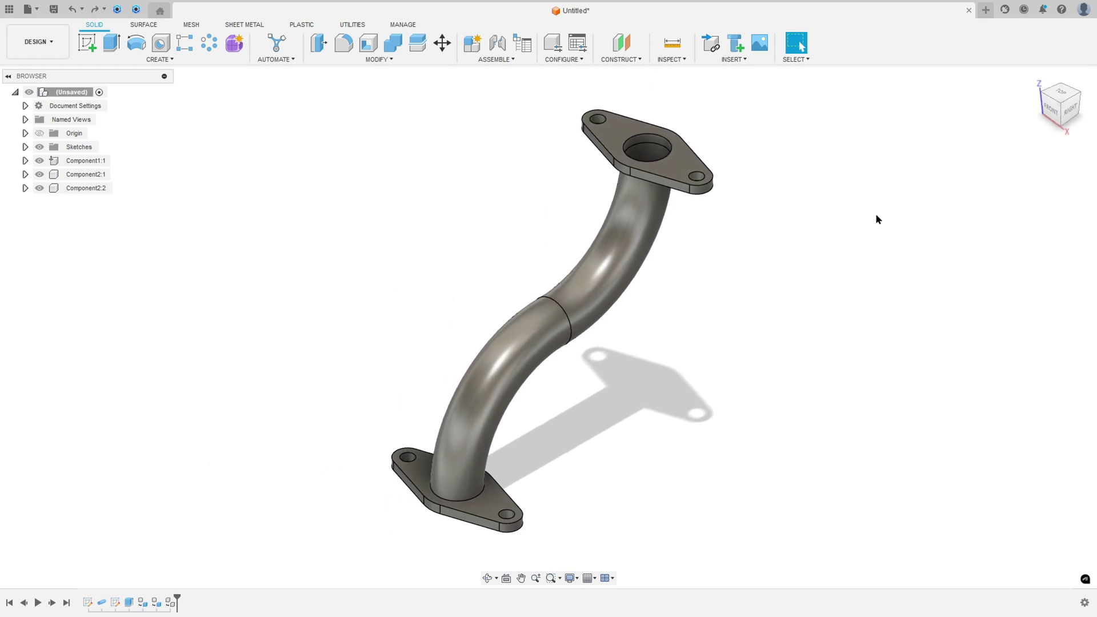